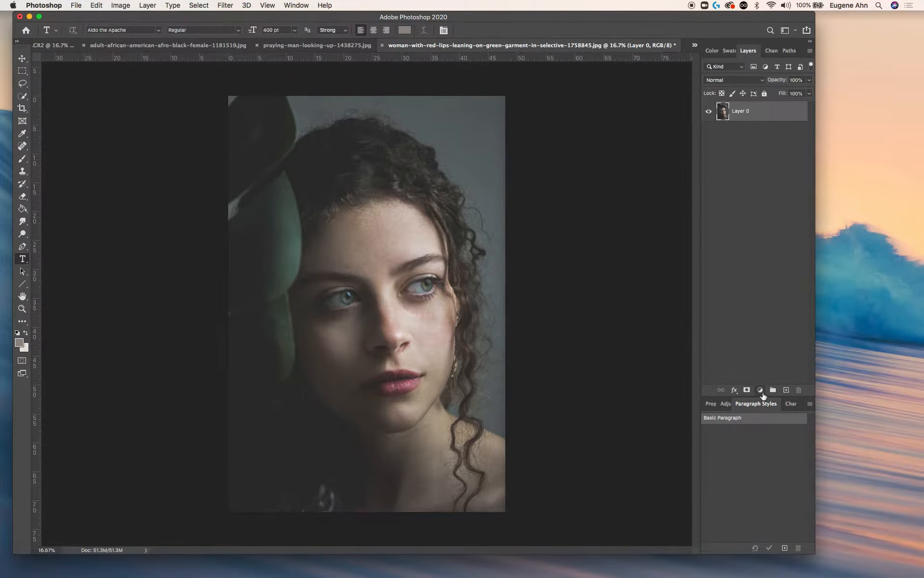
Add a Brightness/Contrast adjustment layer above the portrait with brightness 62 and contrast 36.
click(763, 391)
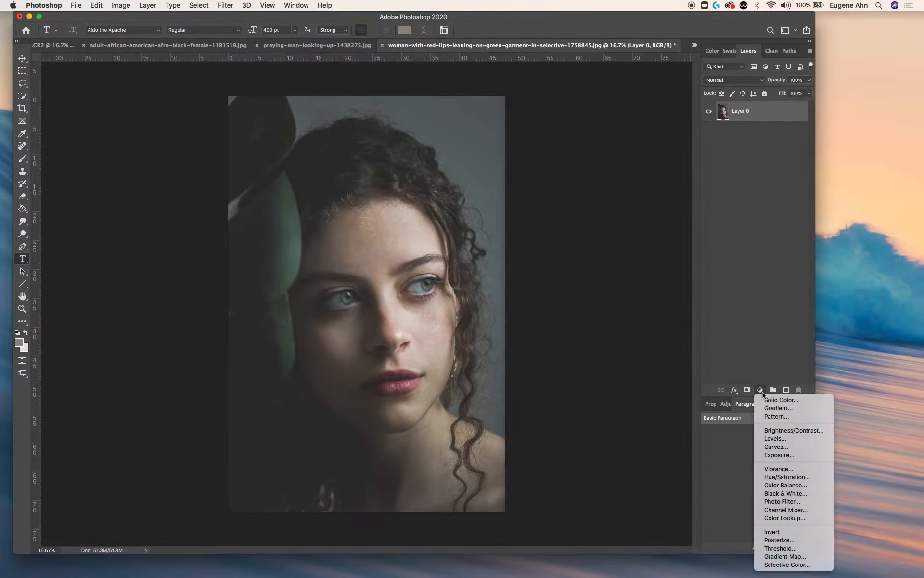
click(775, 433)
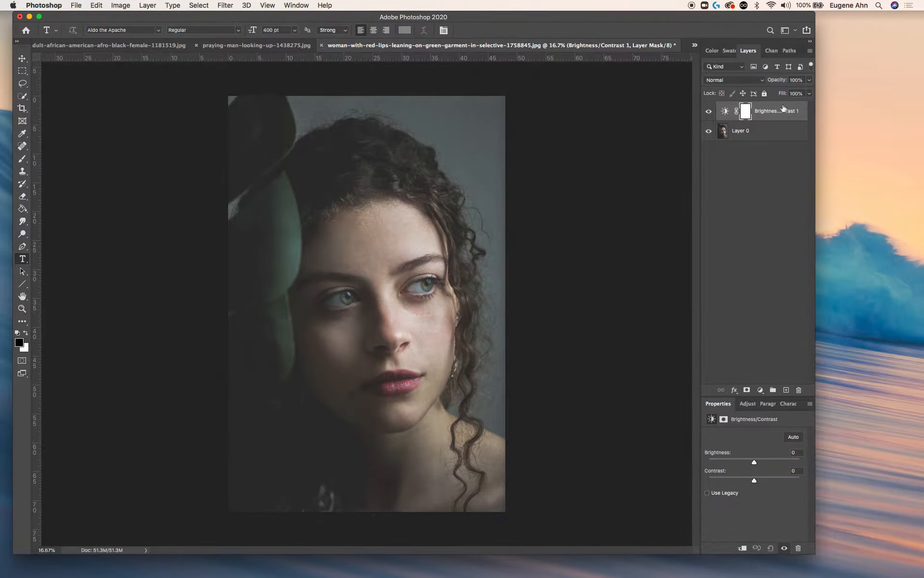
click(781, 113)
drag(754, 463, 770, 481)
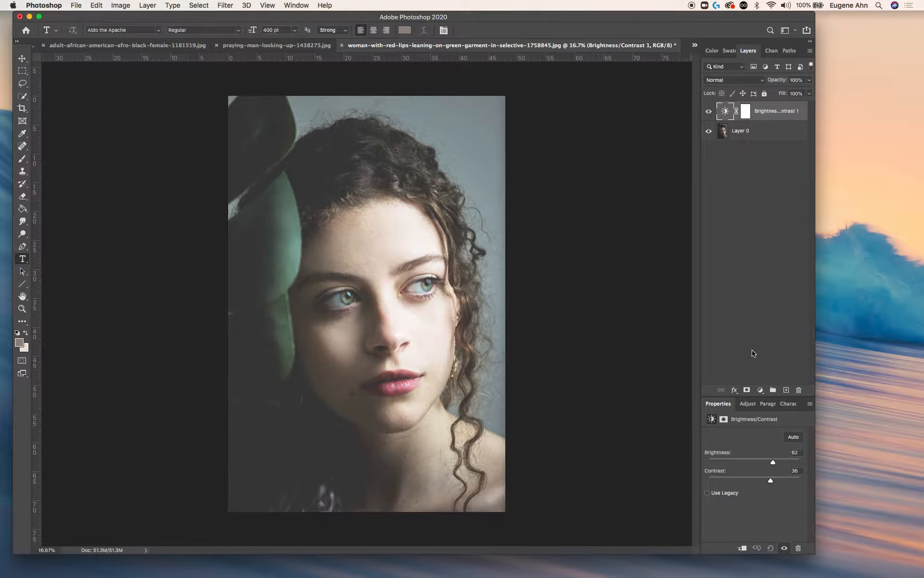
Compare the portrait with and without the Brightness/Contrast adjustment across the whole image.
click(708, 111)
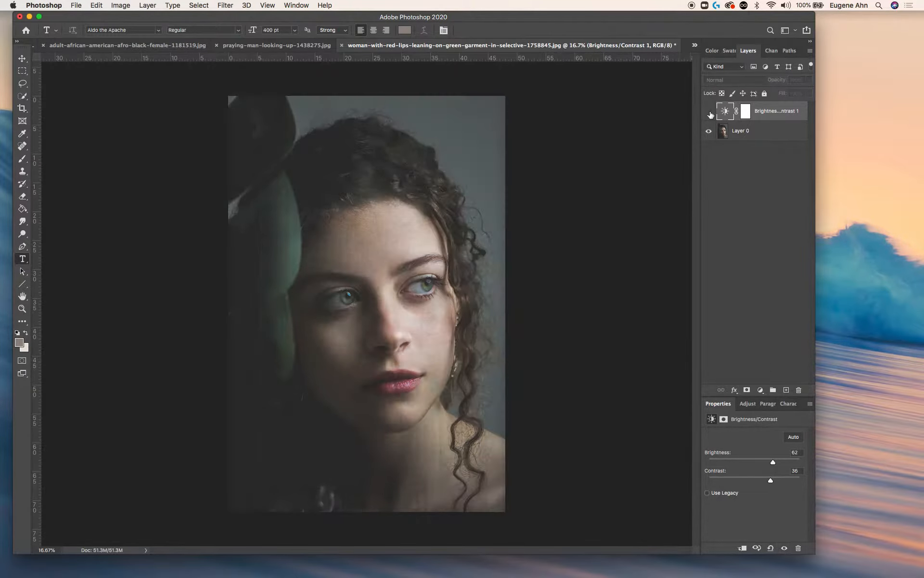
click(709, 111)
click(709, 111)
click(708, 111)
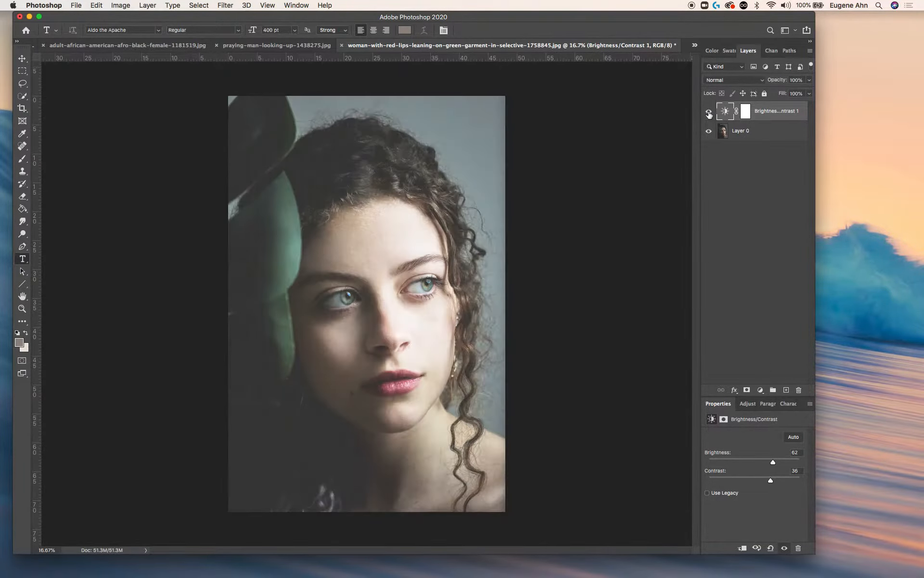
click(709, 111)
click(708, 112)
Fill the Brightness/Contrast layer's mask with black using the Paint Bucket to hide the adjustment.
click(746, 112)
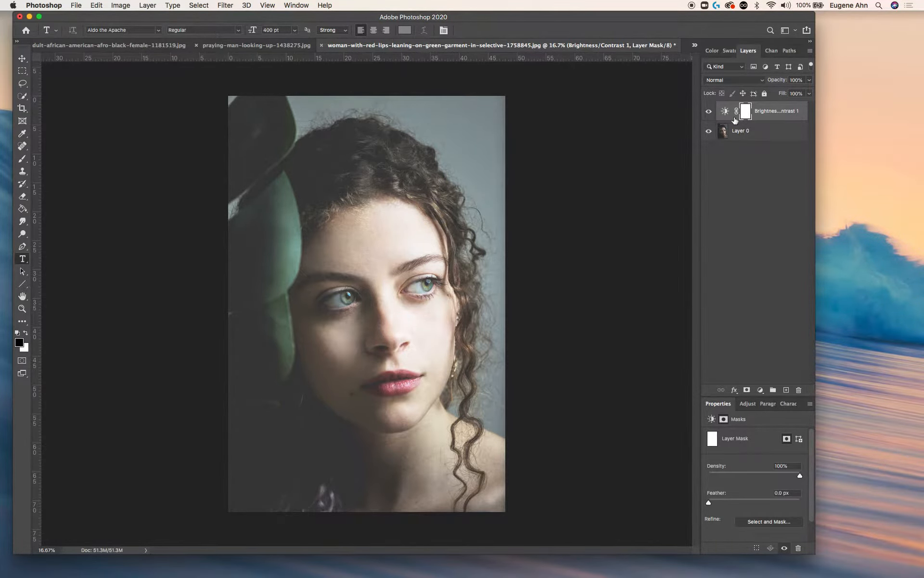
key(g)
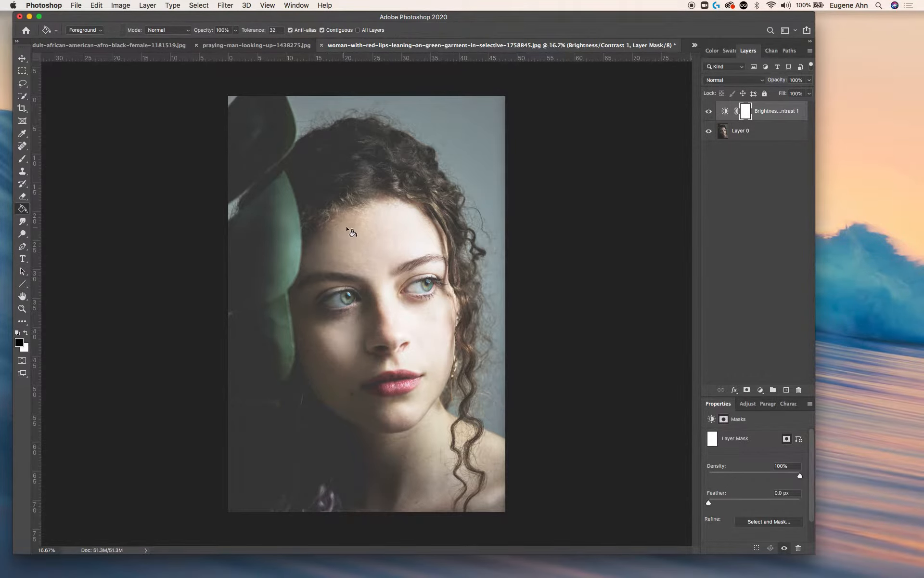
click(477, 312)
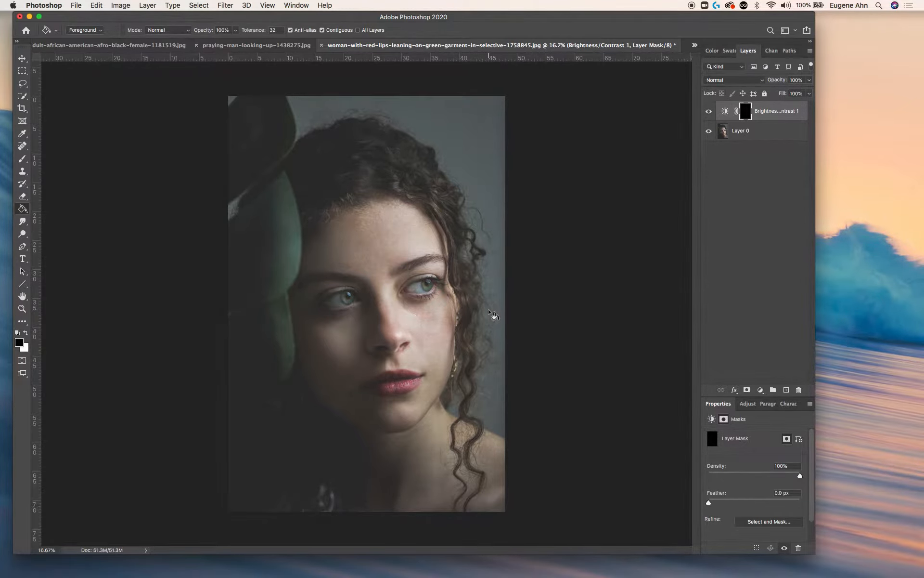
click(709, 111)
Set up the Brush with white as the foreground color, 68% opacity and 72% flow.
click(23, 158)
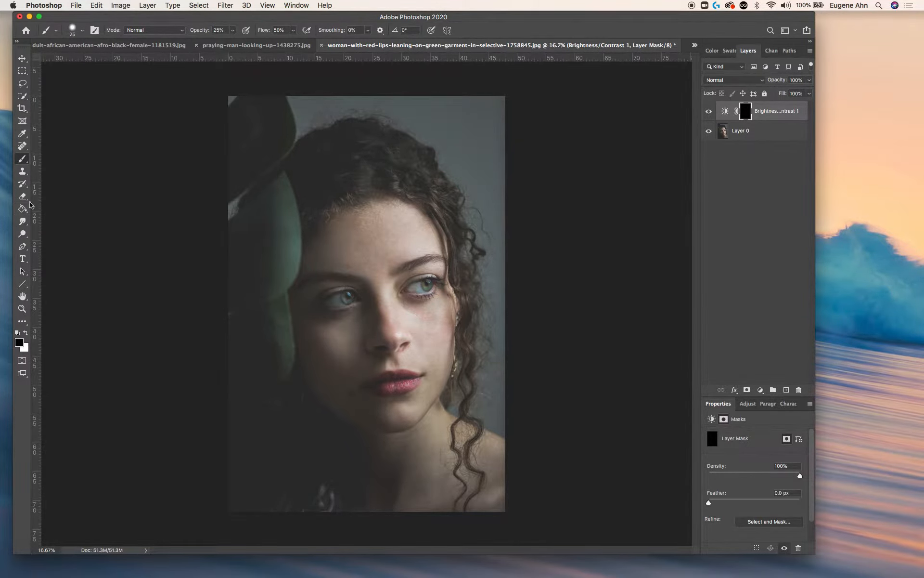
click(26, 332)
click(232, 30)
drag(232, 43, 303, 43)
click(293, 30)
Enlarge the brush to about 150 px and paint white on the mask over both eyes to brighten them.
key(bracketright)
key(bracketright)
key(bracketright)
key(bracketright)
key(bracketright)
key(bracketright)
click(348, 297)
key(bracketleft)
click(427, 285)
Lower the brush to 35% opacity and 36% flow.
click(232, 30)
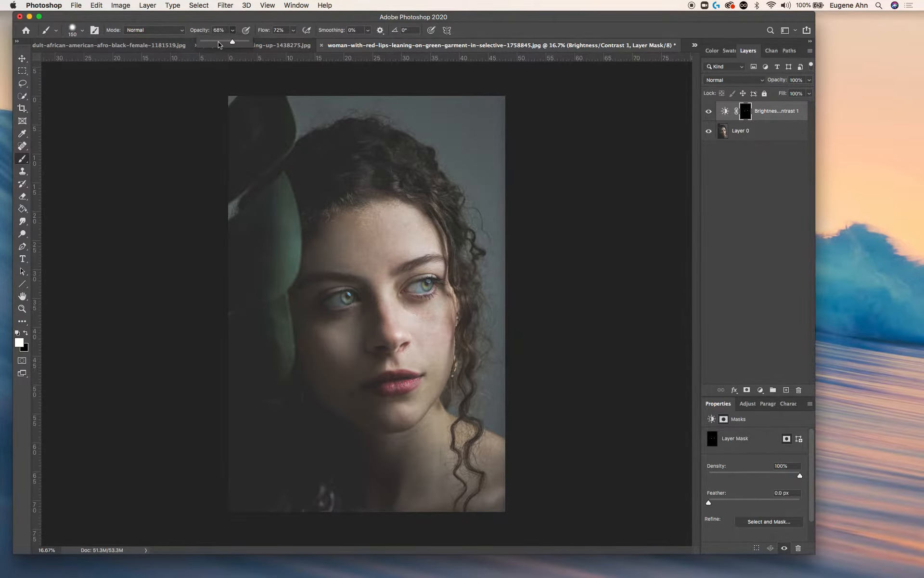
click(218, 41)
click(293, 30)
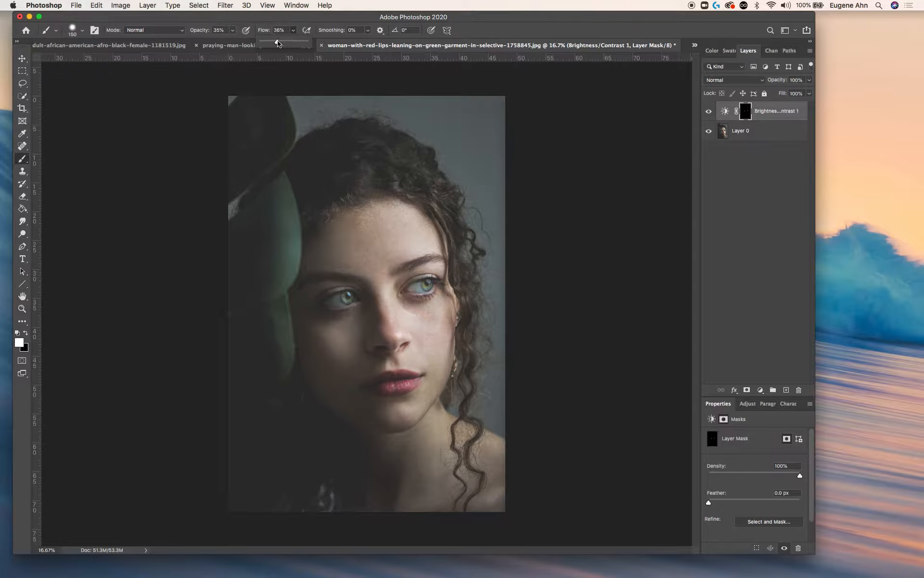
key(bracketright)
drag(354, 124, 372, 124)
key(super+z)
key(bracketleft)
Set the brush to 11% opacity and size 400, and paint white on the mask over the hair to lighten it.
click(232, 29)
drag(233, 41, 222, 41)
key(bracketright)
key(bracketright)
key(bracketright)
key(bracketright)
key(bracketright)
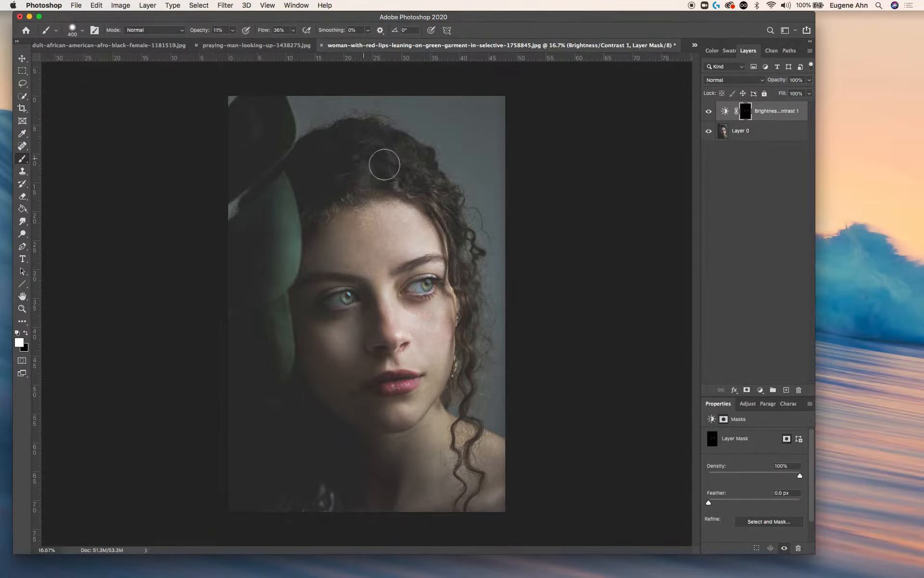
mouse_move(360, 135)
mouse_down()
mouse_move(434, 169)
mouse_move(378, 134)
mouse_move(356, 132)
mouse_move(393, 139)
mouse_move(353, 130)
mouse_move(431, 158)
mouse_move(419, 149)
mouse_move(453, 182)
mouse_move(434, 154)
mouse_move(471, 209)
mouse_move(462, 196)
mouse_move(476, 237)
mouse_move(352, 125)
mouse_move(316, 136)
mouse_move(345, 132)
mouse_move(333, 134)
mouse_move(385, 144)
mouse_move(364, 135)
mouse_move(407, 152)
mouse_move(374, 136)
mouse_move(420, 154)
mouse_move(455, 191)
mouse_move(387, 138)
mouse_move(348, 131)
mouse_move(389, 127)
mouse_move(367, 157)
mouse_up()
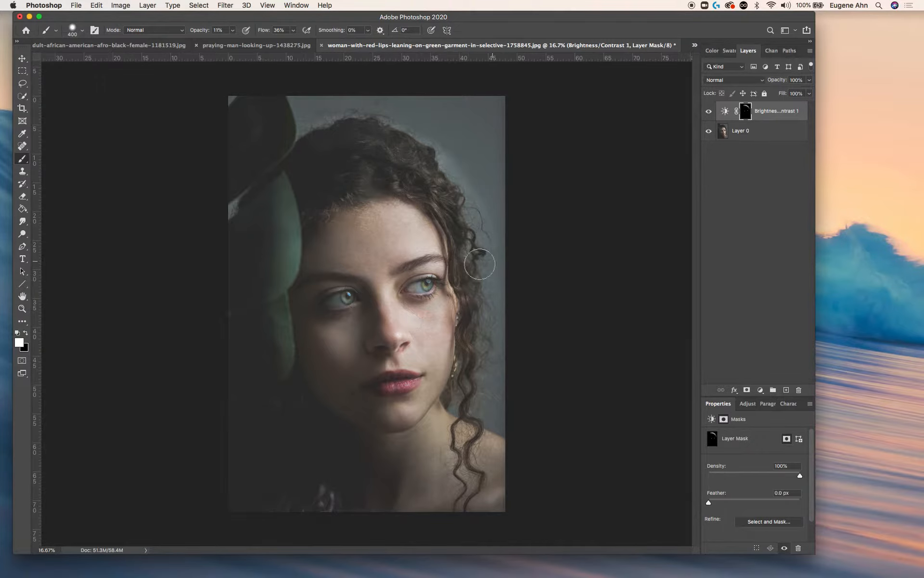
mouse_move(465, 265)
mouse_down()
mouse_move(490, 341)
mouse_move(498, 185)
mouse_move(465, 150)
mouse_up()
Switch to black and paint out the brightening that spilled onto the background around the hair.
key(x)
mouse_move(418, 119)
mouse_down()
mouse_move(442, 130)
mouse_move(477, 187)
mouse_move(481, 178)
mouse_move(495, 249)
mouse_move(447, 151)
mouse_up()
click(433, 132)
click(388, 108)
click(286, 112)
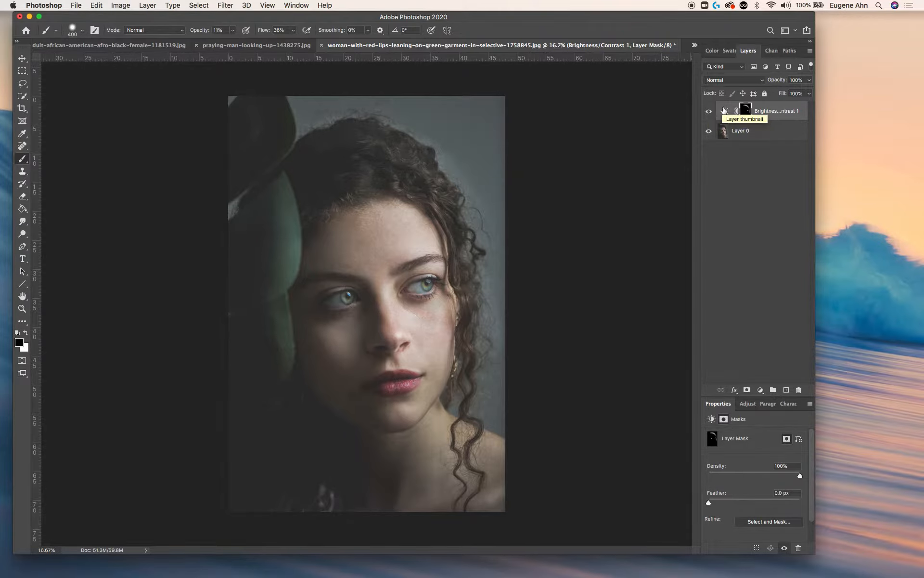
Compare the portrait before and after the masked brightening of the eyes and hair.
click(709, 112)
click(709, 112)
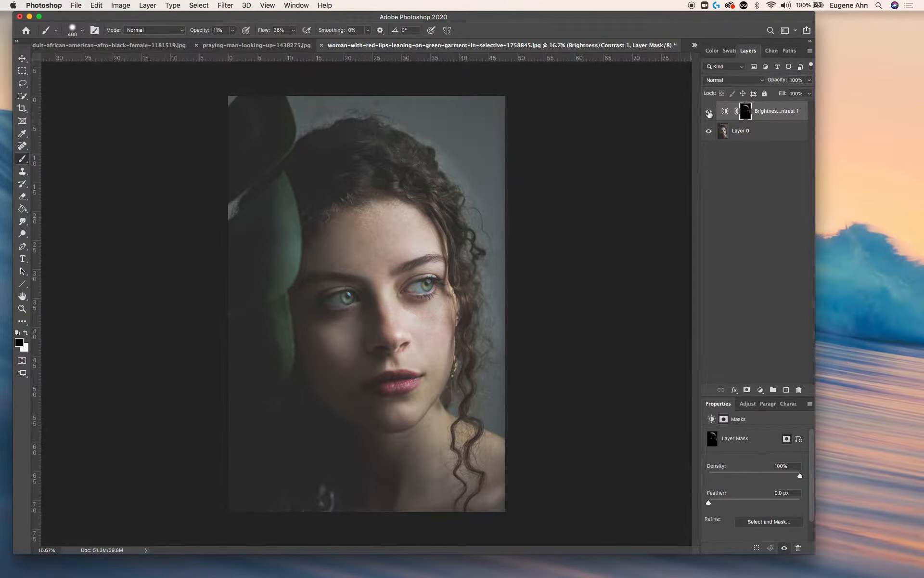
click(708, 112)
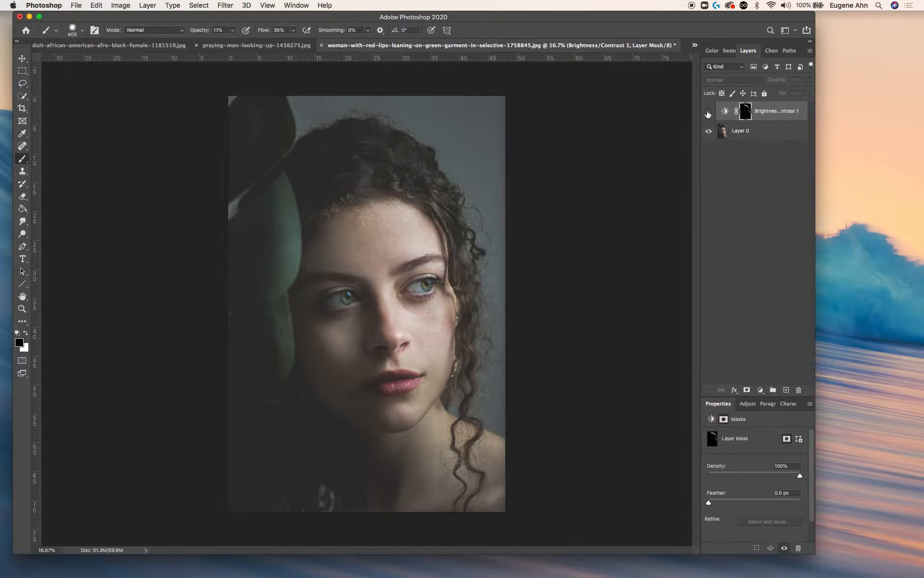
click(708, 112)
click(708, 112)
click(709, 112)
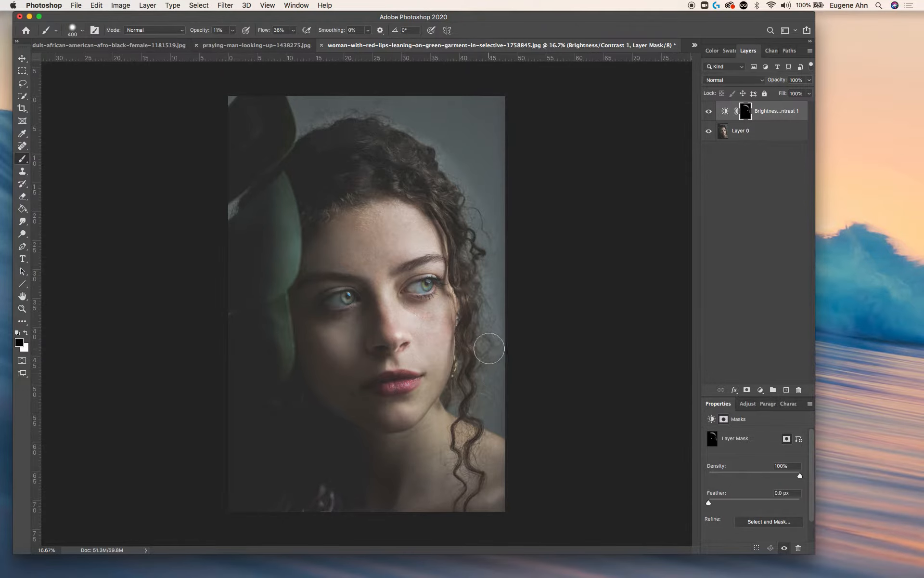
Switch to the praying-man-looking-up-1438275.jpg image and convert its locked background to a regular layer.
click(287, 46)
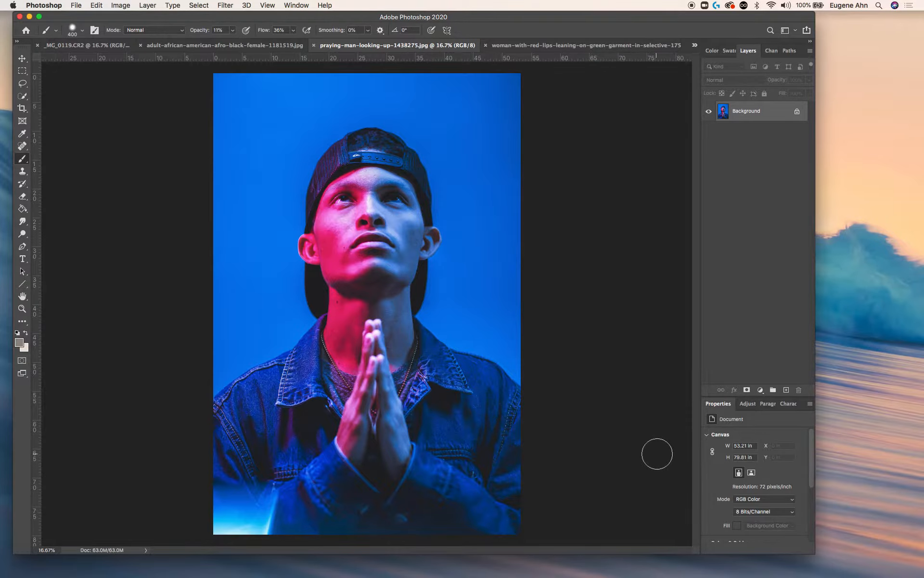
double_click(763, 112)
click(849, 251)
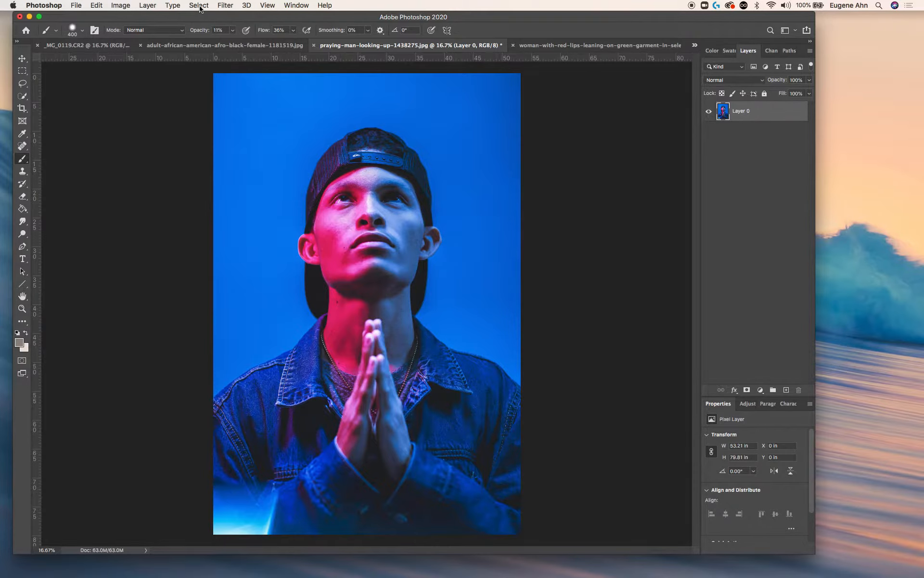
Convert the praying man's Layer 0 to a smart object.
click(227, 5)
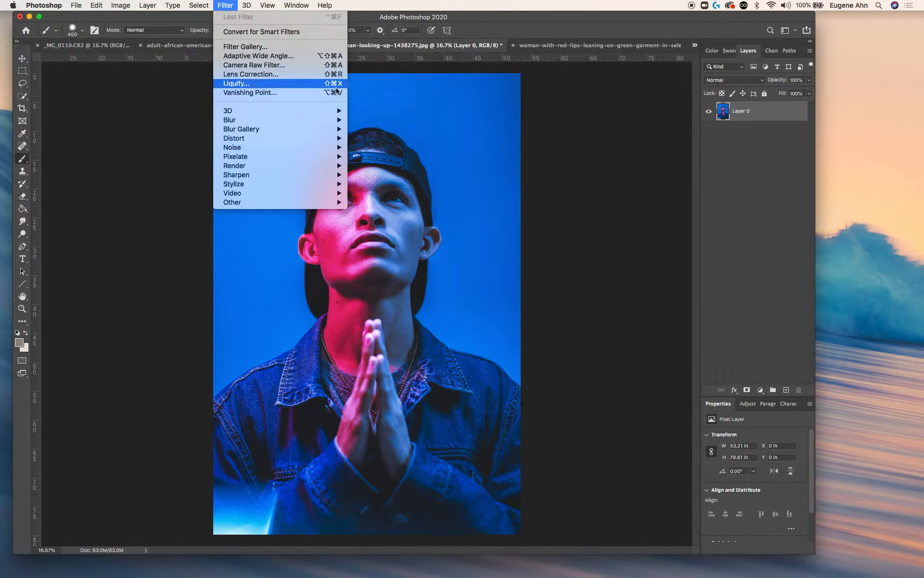
click(336, 87)
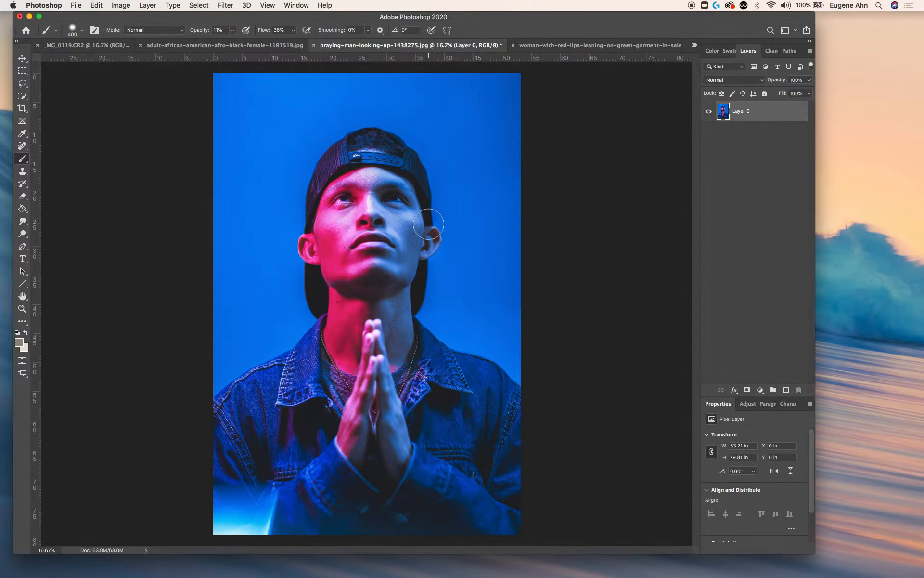
right_click(764, 116)
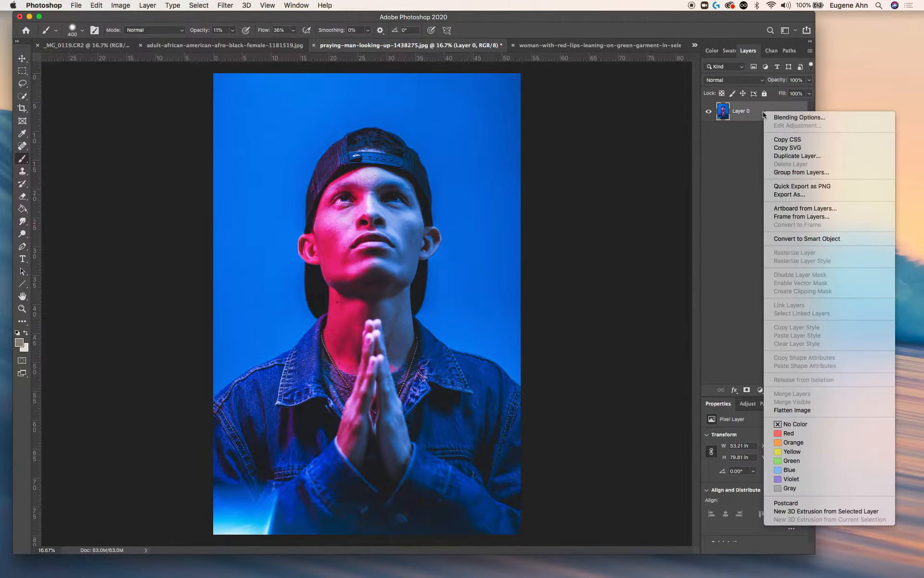
click(795, 241)
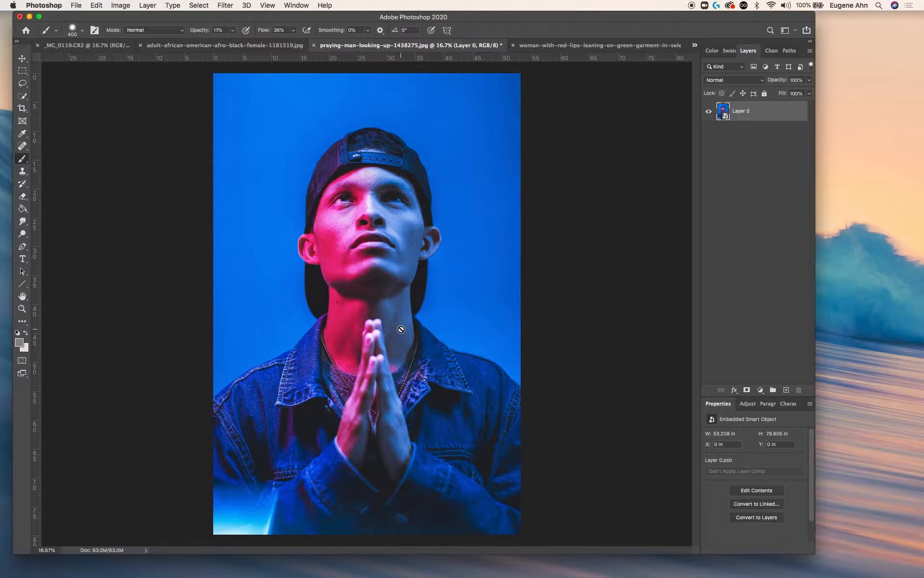
Start a Gaussian Blur on the smart object and set its radius to 4.1 pixels.
click(225, 6)
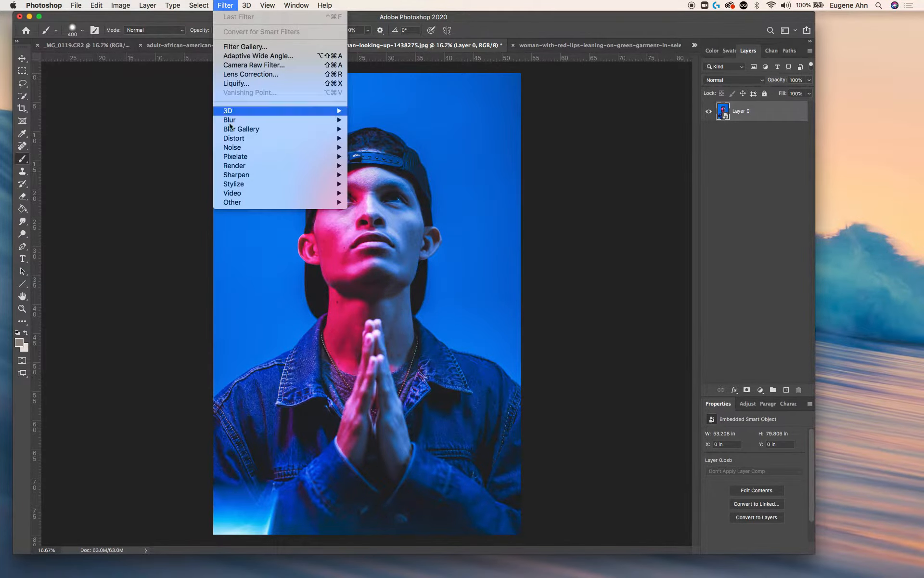
mouse_move(231, 158)
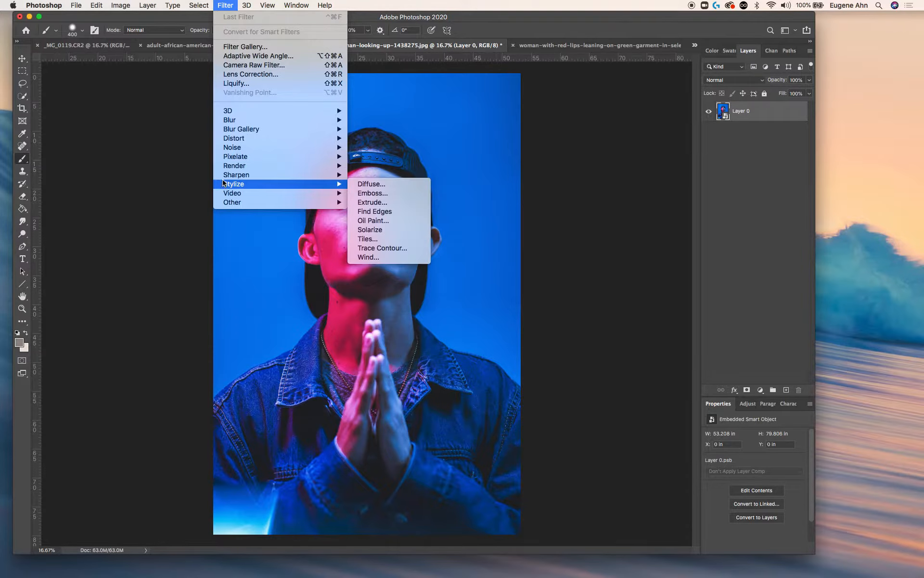
mouse_move(226, 176)
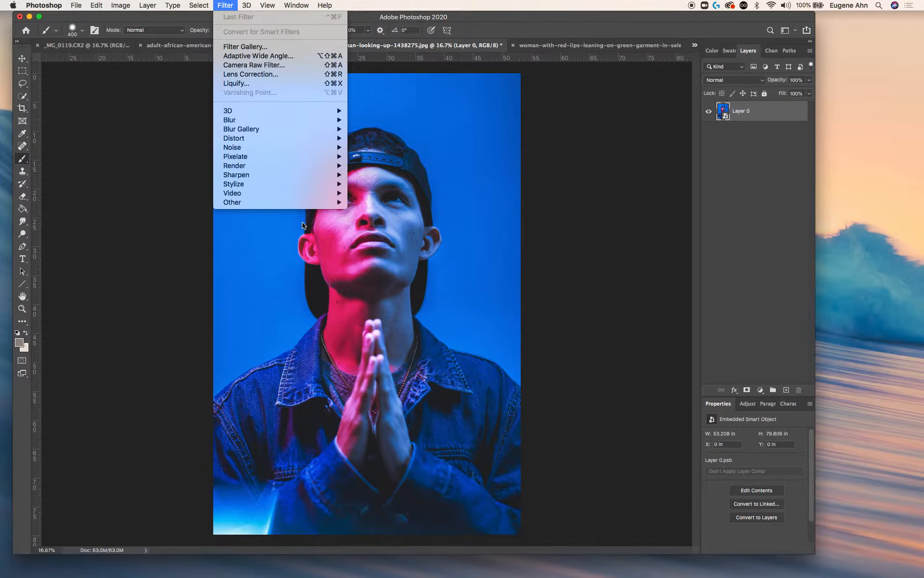
mouse_move(275, 134)
mouse_move(250, 123)
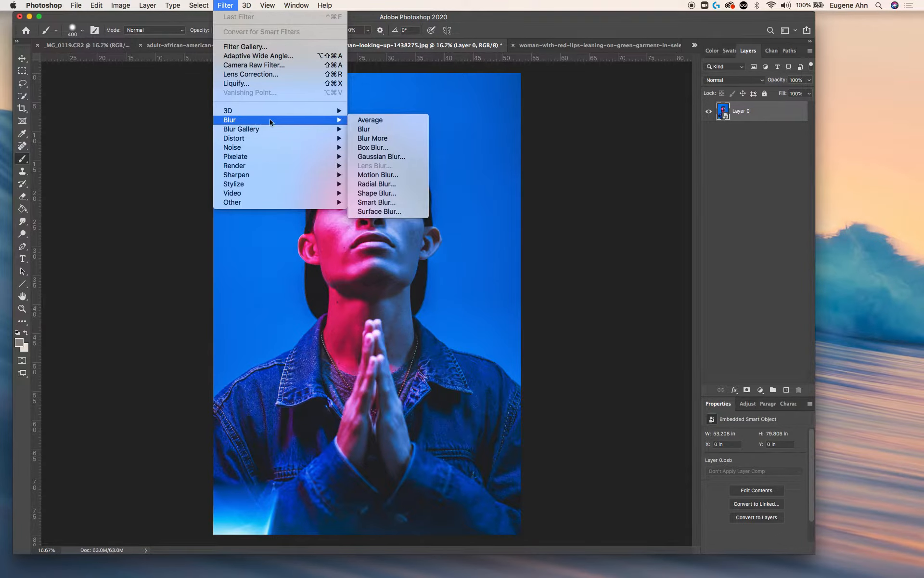
click(378, 157)
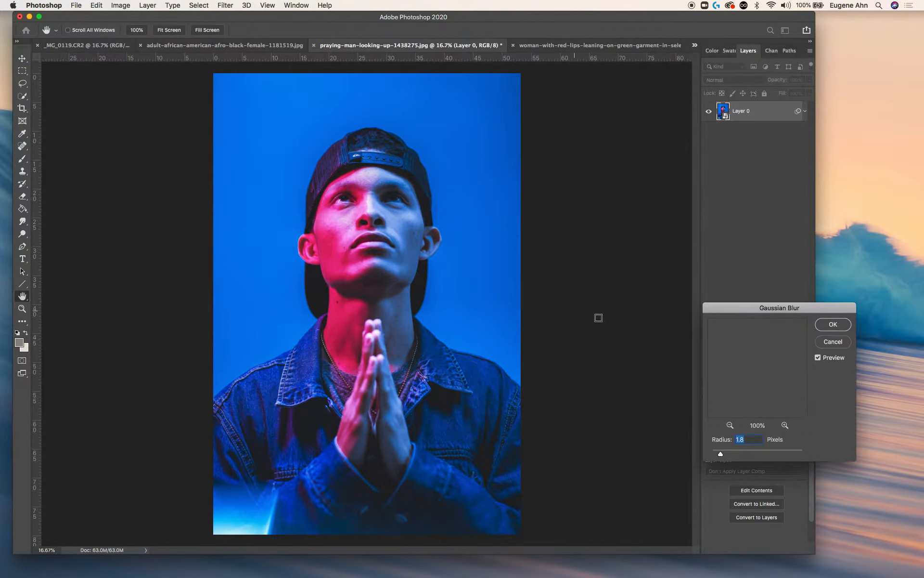
drag(779, 308, 635, 198)
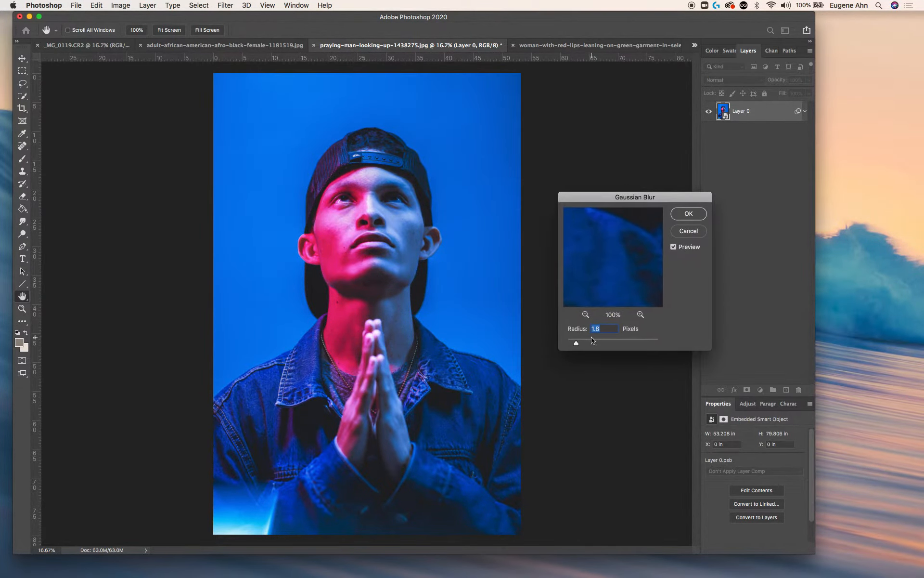
drag(577, 343, 588, 343)
Bring the man's face into the blur preview, and apply the Gaussian Blur with a radius of 9.1 pixels.
drag(633, 198, 616, 347)
drag(600, 248, 628, 365)
drag(612, 268, 640, 331)
drag(574, 246, 672, 373)
drag(585, 267, 631, 332)
drag(597, 265, 607, 368)
drag(608, 283, 624, 346)
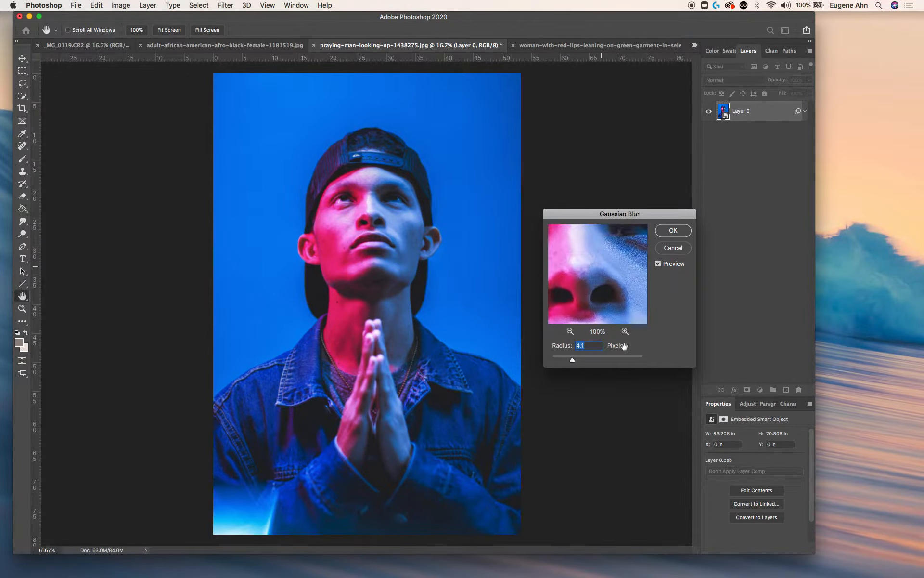
mouse_move(572, 360)
mouse_down()
mouse_move(617, 357)
mouse_move(588, 360)
mouse_up()
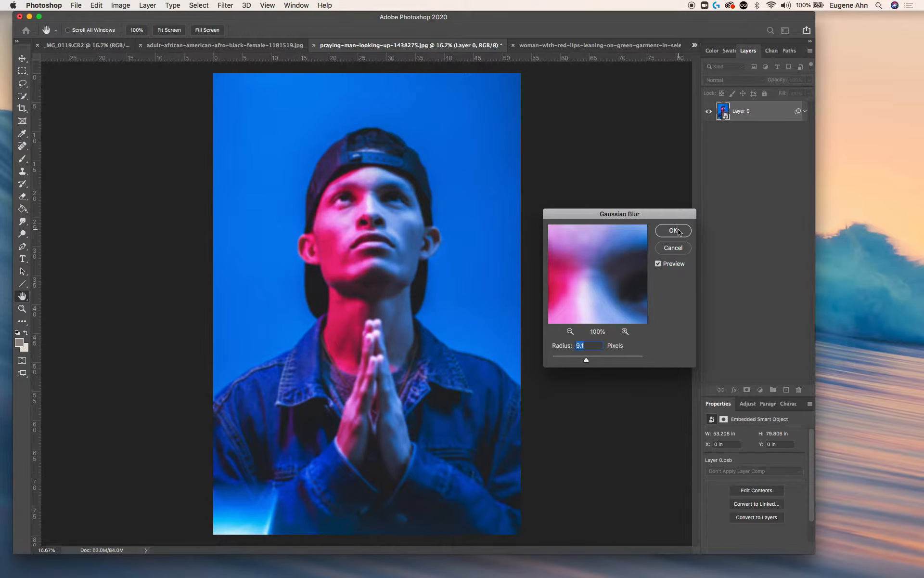
key(Return)
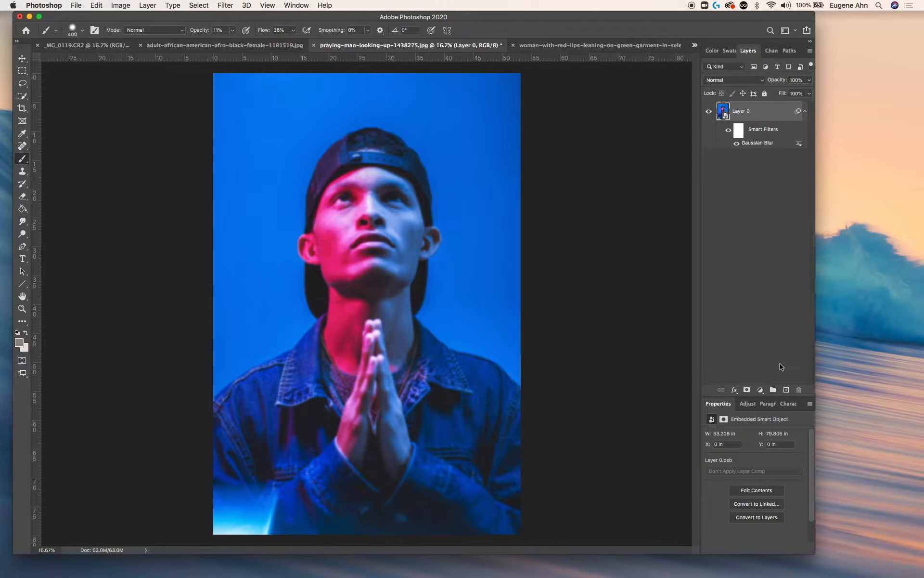
click(746, 390)
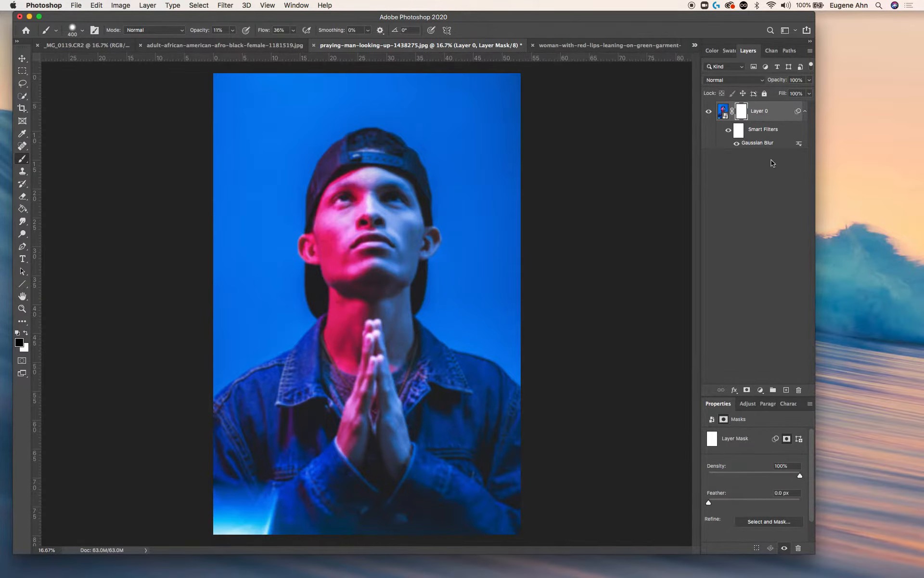
right_click(740, 114)
click(770, 129)
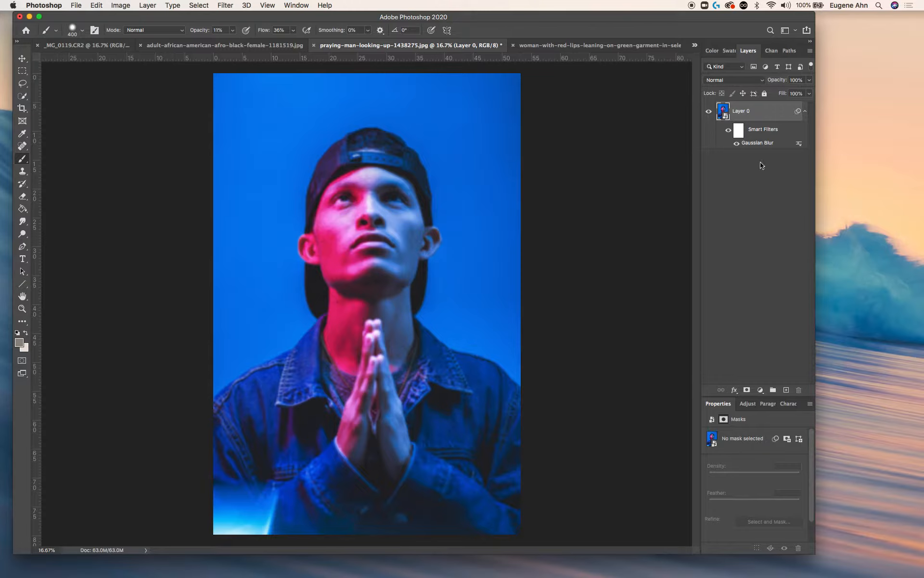
Duplicate the blurred smart object Layer 0 within the same document as Layer 0 copy.
right_click(759, 109)
click(780, 127)
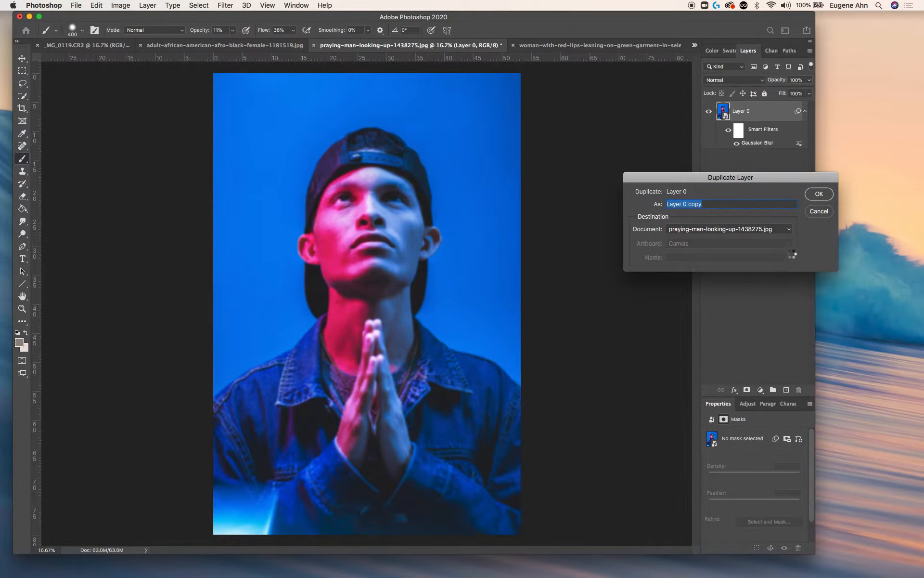
key(Return)
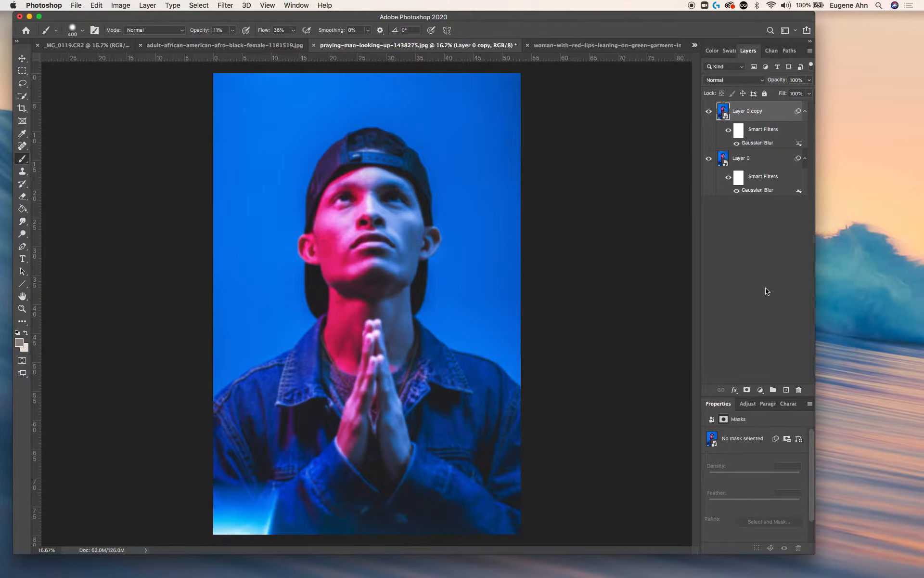
Turn off the smart filters on Layer 0 copy and delete their filter mask, comparing the image with and without the copy.
click(728, 130)
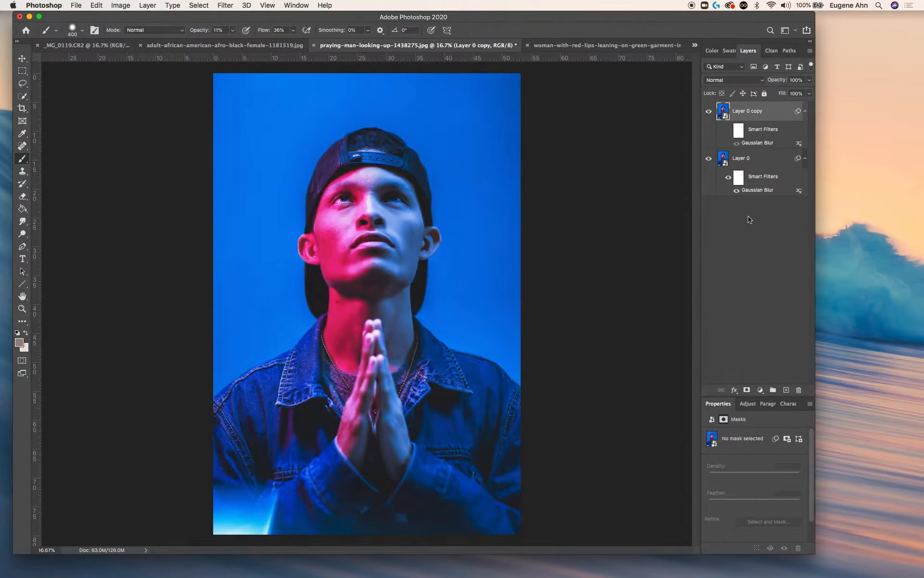
right_click(765, 128)
click(788, 148)
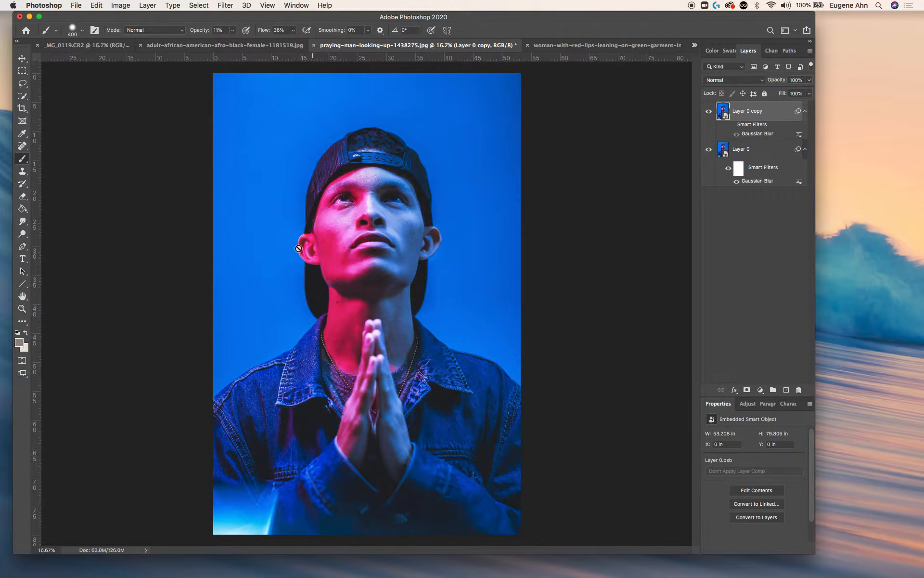
click(710, 112)
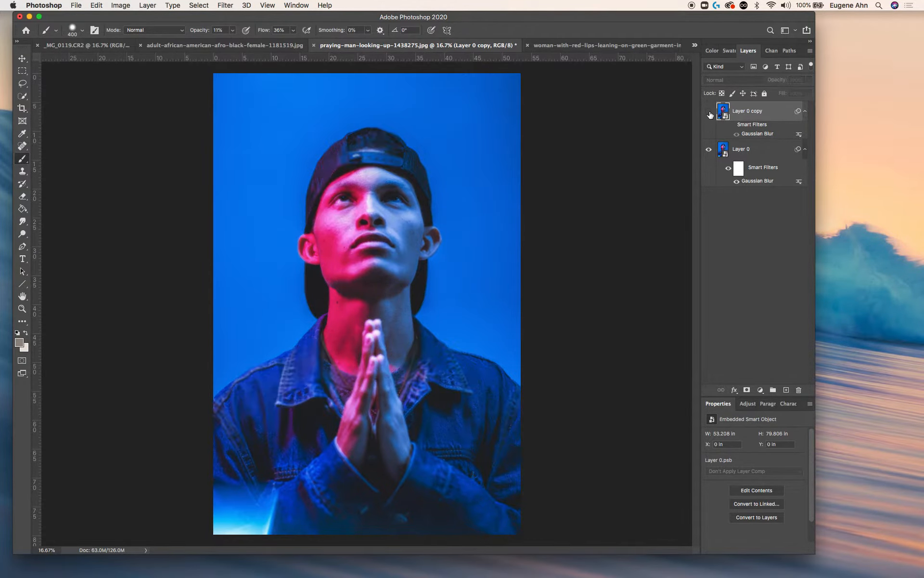
click(710, 112)
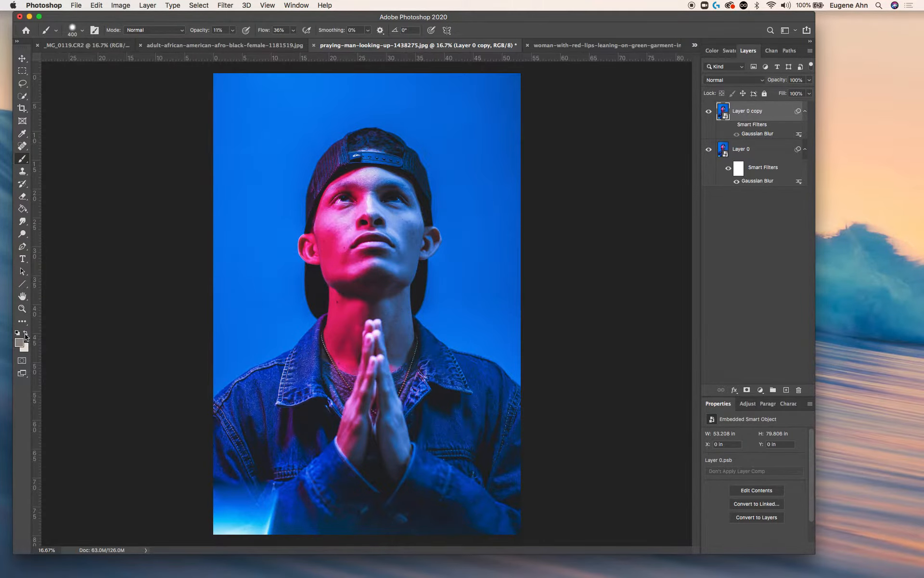
Add a layer mask to Layer 0 copy and fill it with black, ready for the Brush tool.
click(747, 390)
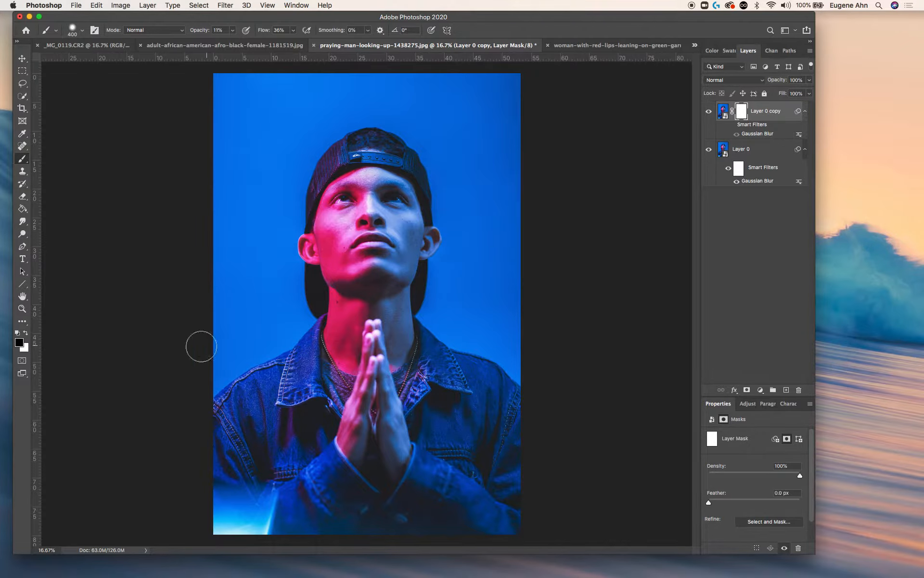
key(g)
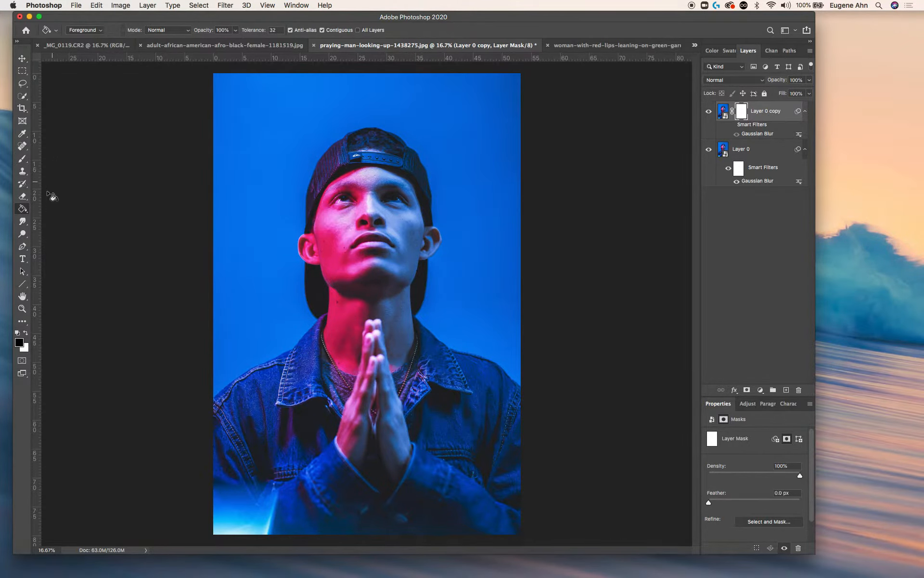
click(338, 171)
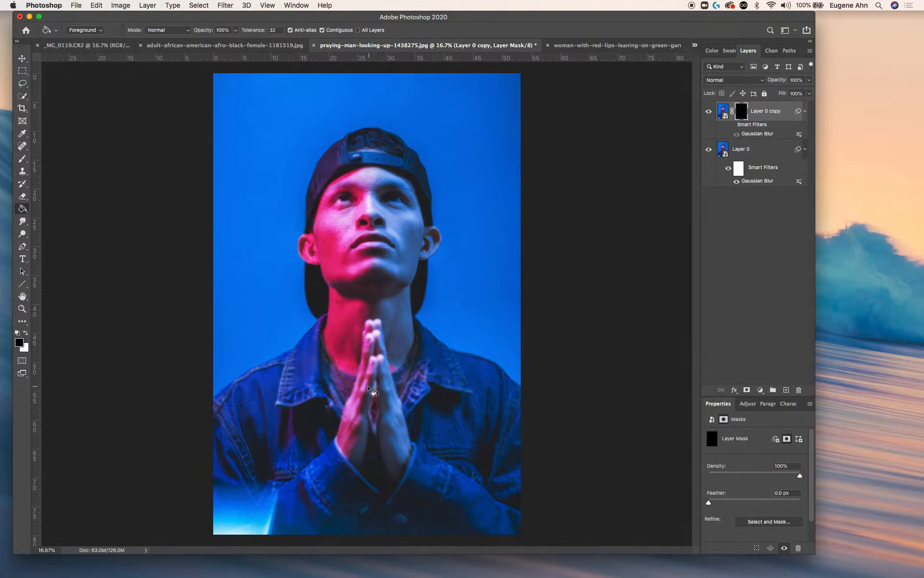
click(23, 158)
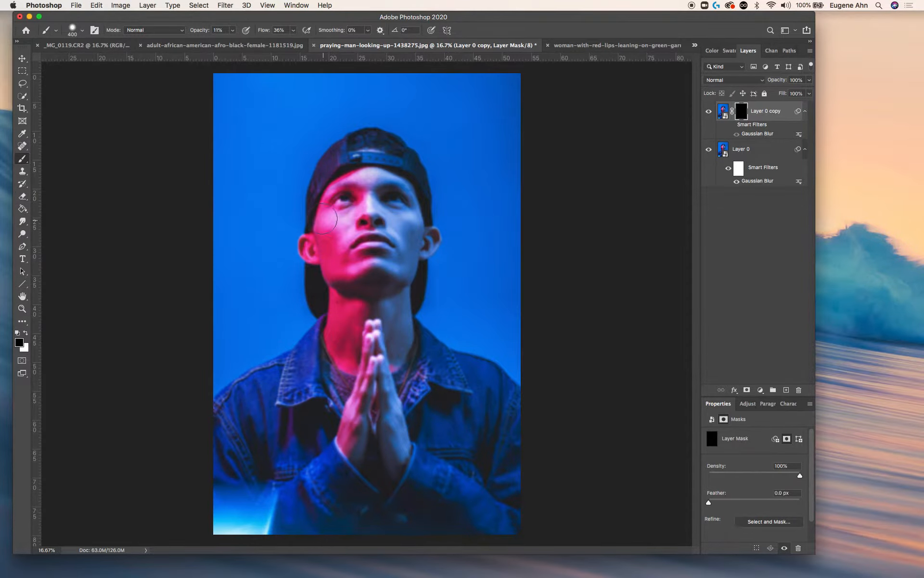
Review the masked Brightness/Contrast layer in the woman-with-red-lips image, and return to the praying man image.
click(597, 46)
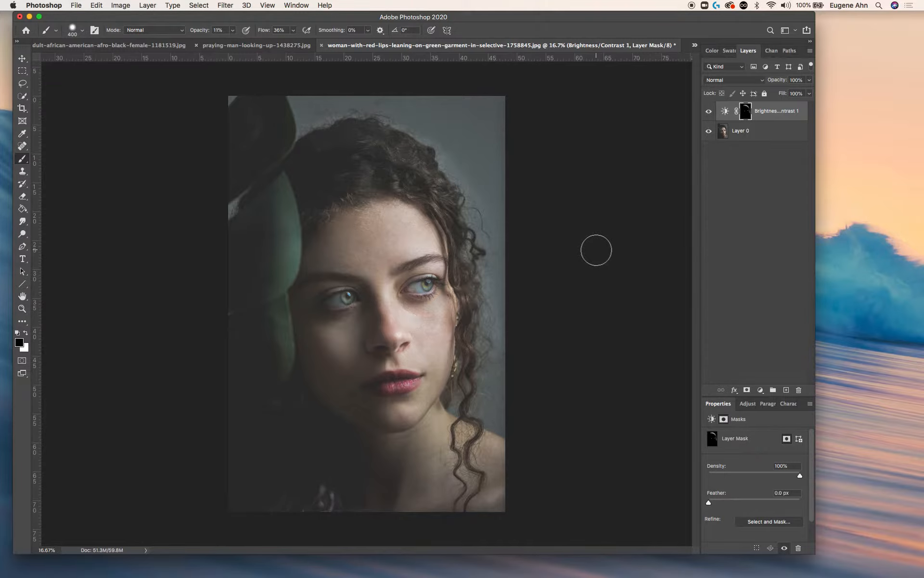
click(288, 47)
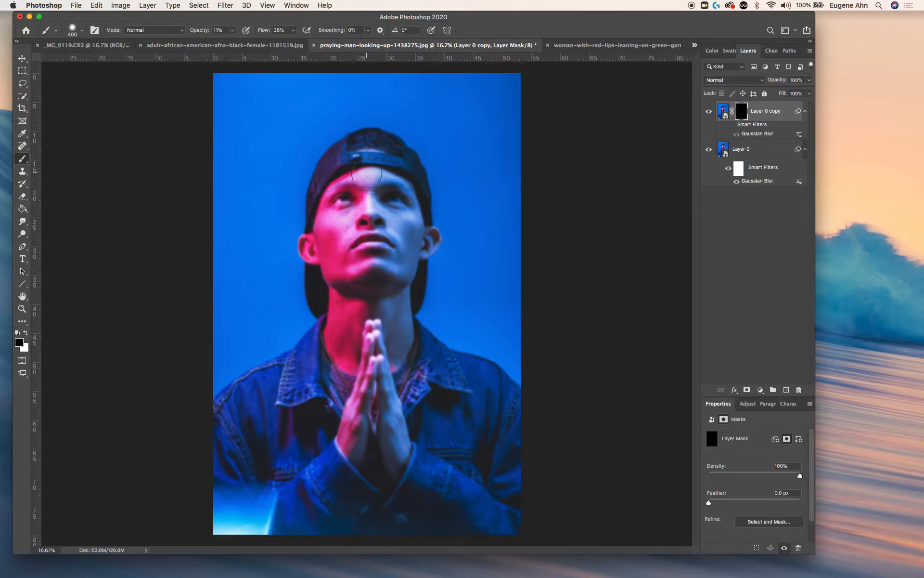
Try to reveal the man's sharp eyes by brushing black on Layer 0 copy's mask, raising the brush opacity to 40%.
click(351, 182)
click(349, 198)
click(333, 219)
click(333, 210)
click(233, 30)
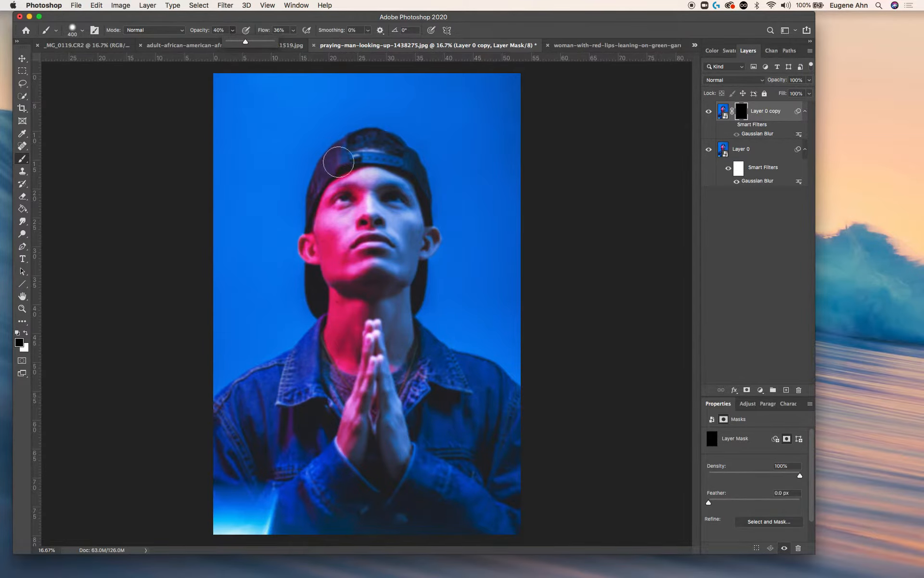
click(336, 216)
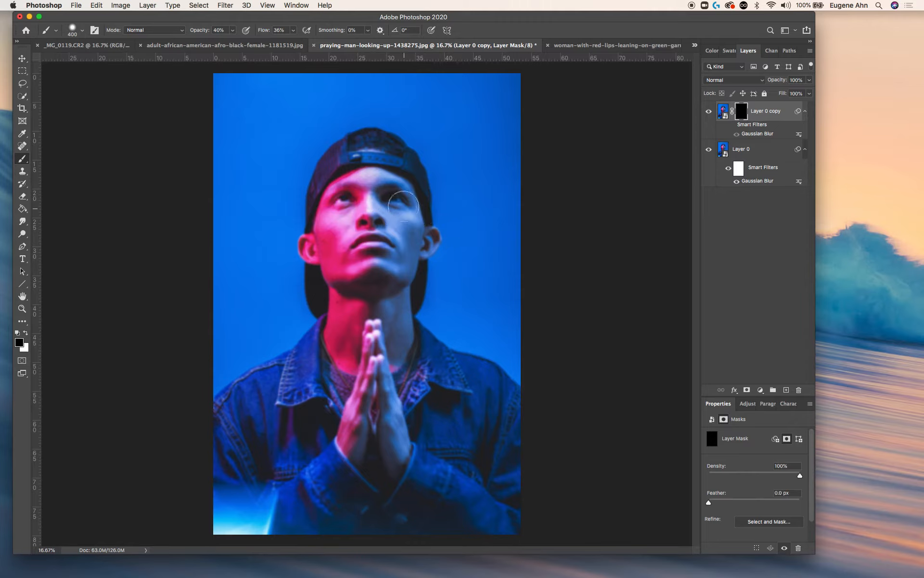
Set the brush to 75% opacity and 79% flow, and paint white over the man's eyes and upper face on Layer 0 copy's mask.
click(232, 30)
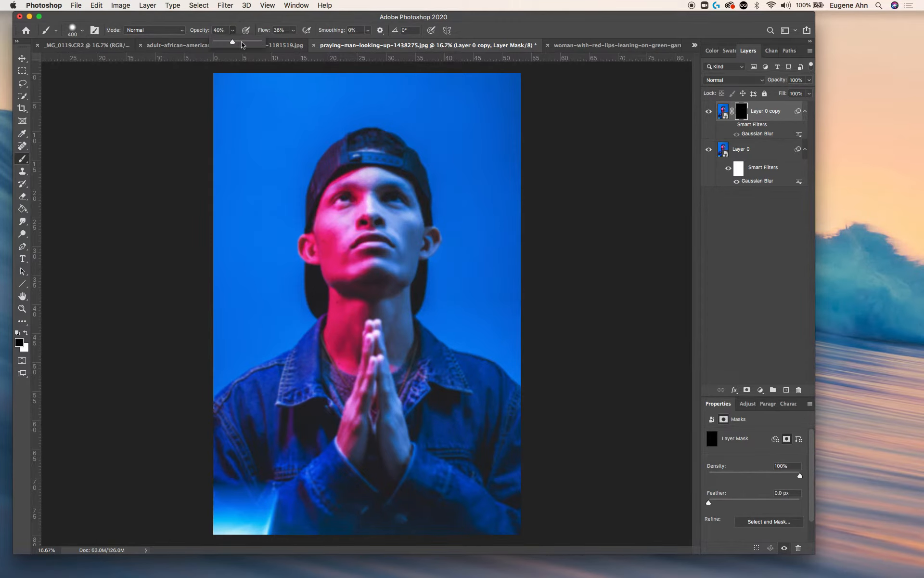
click(249, 42)
click(294, 33)
drag(294, 40, 314, 41)
click(336, 213)
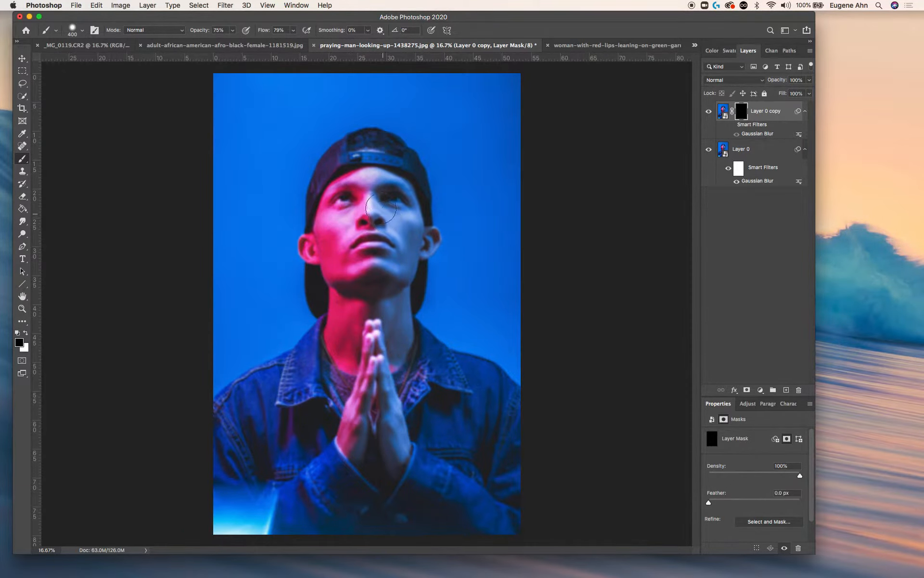
key(x)
mouse_move(322, 222)
mouse_down()
mouse_move(375, 194)
mouse_move(422, 224)
mouse_move(357, 195)
mouse_move(339, 208)
mouse_move(356, 196)
mouse_move(345, 207)
mouse_move(385, 199)
mouse_move(419, 213)
mouse_move(363, 201)
mouse_move(350, 215)
mouse_move(362, 200)
mouse_move(332, 220)
mouse_move(389, 202)
mouse_move(409, 214)
mouse_move(390, 199)
mouse_move(421, 219)
mouse_move(395, 196)
mouse_move(421, 226)
mouse_move(351, 195)
mouse_move(335, 218)
mouse_move(373, 192)
mouse_move(345, 198)
mouse_up()
Preview Layer 0's Gaussian Blur at radii such as 224.0, 318.0 and 40.2 pixels, and apply it at 9.1 pixels.
double_click(754, 181)
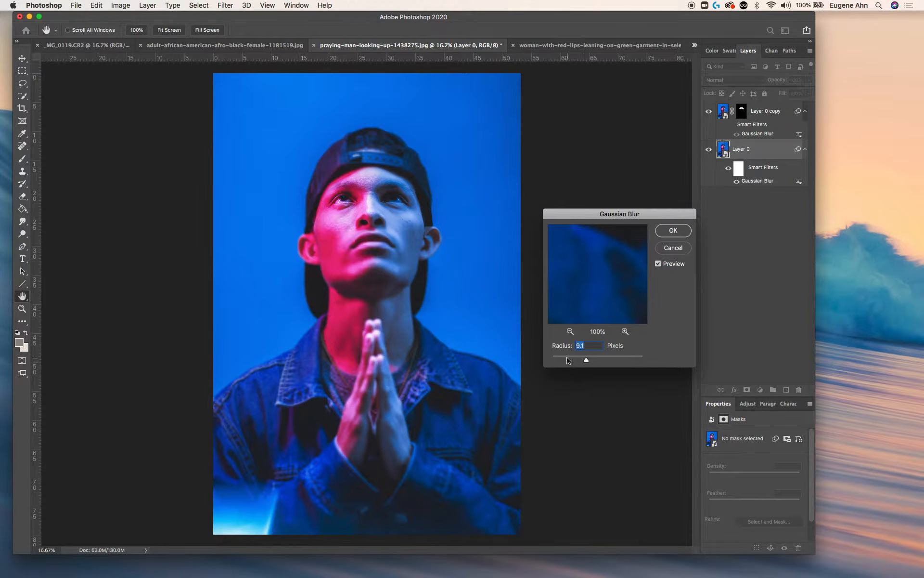
drag(568, 359, 563, 360)
click(628, 359)
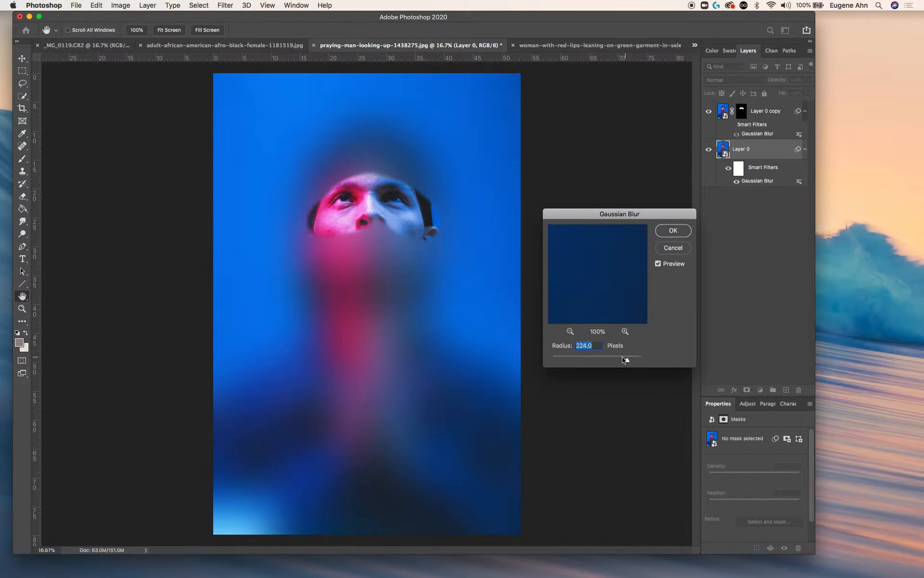
drag(605, 359, 586, 359)
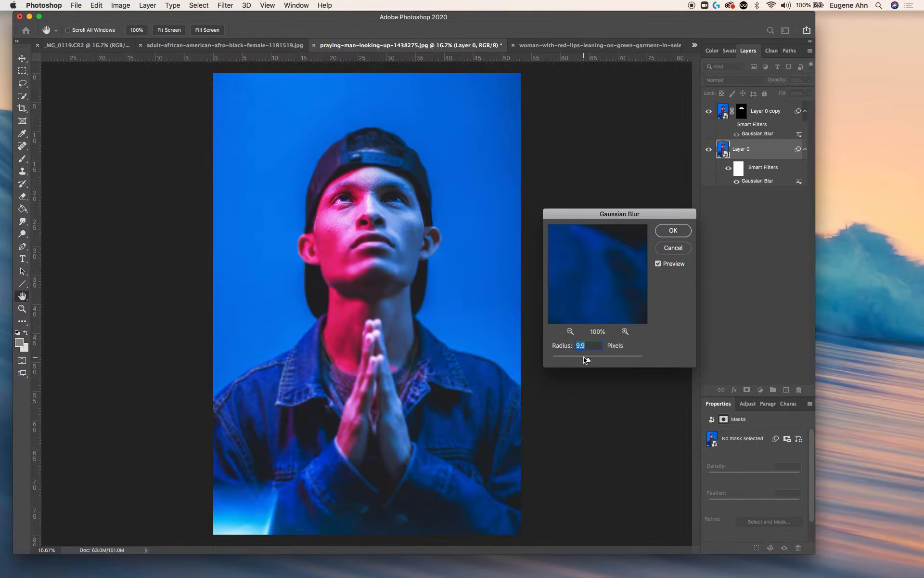
click(629, 359)
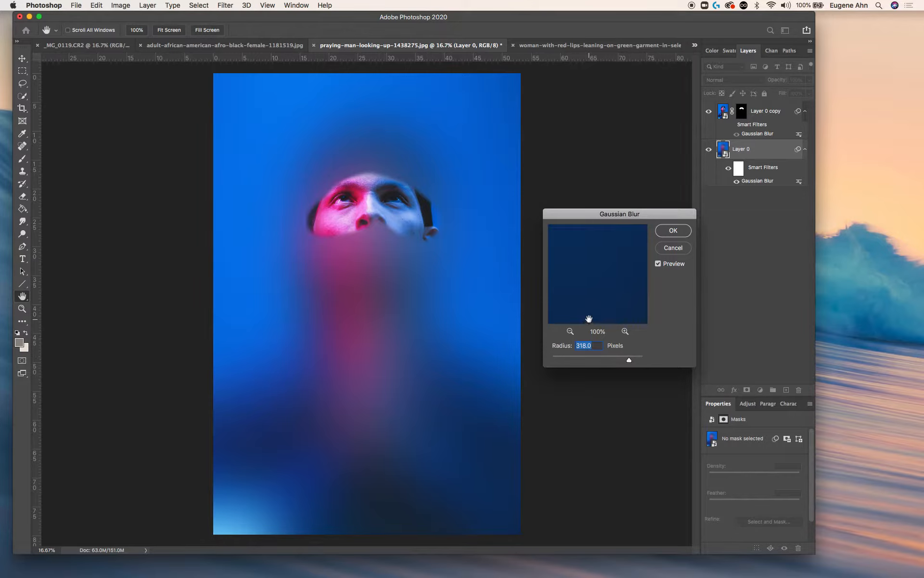
click(578, 358)
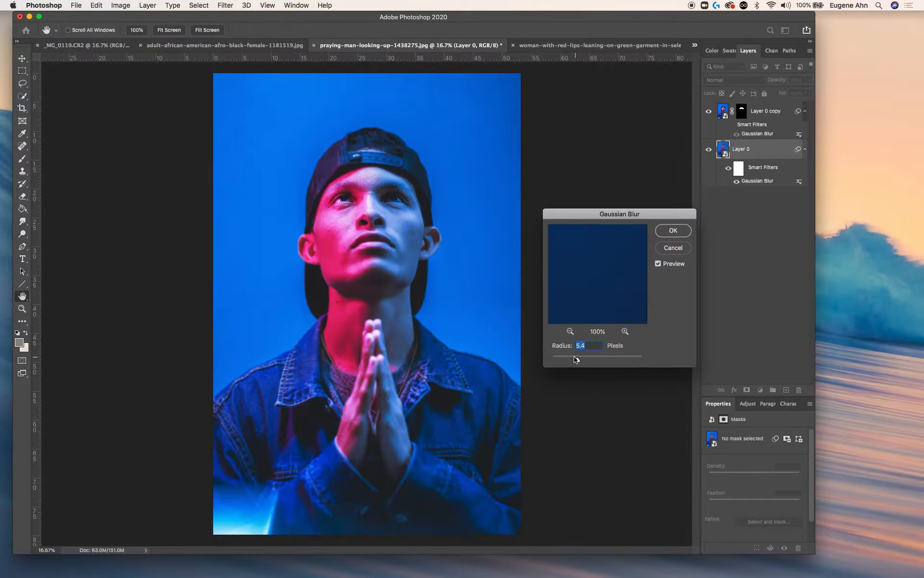
click(587, 358)
click(597, 358)
drag(597, 358, 603, 360)
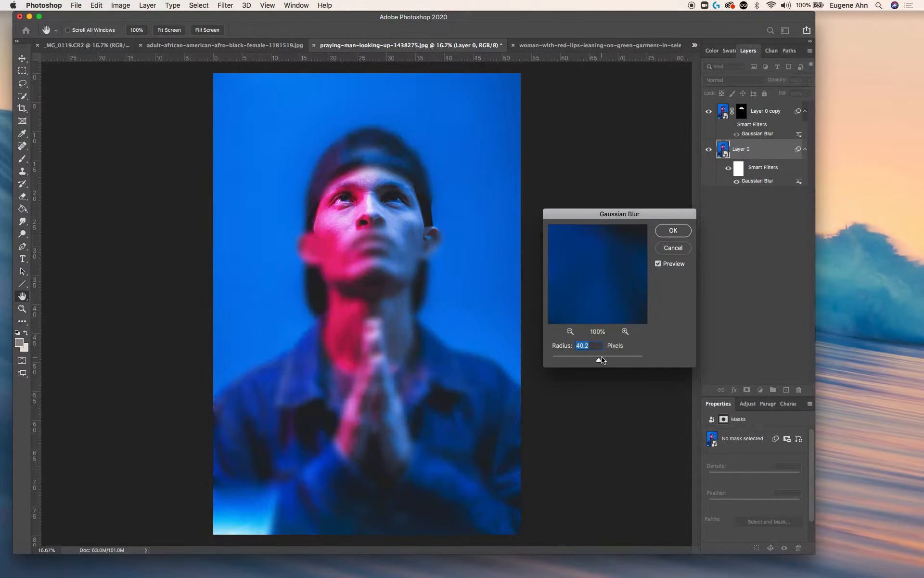
click(583, 358)
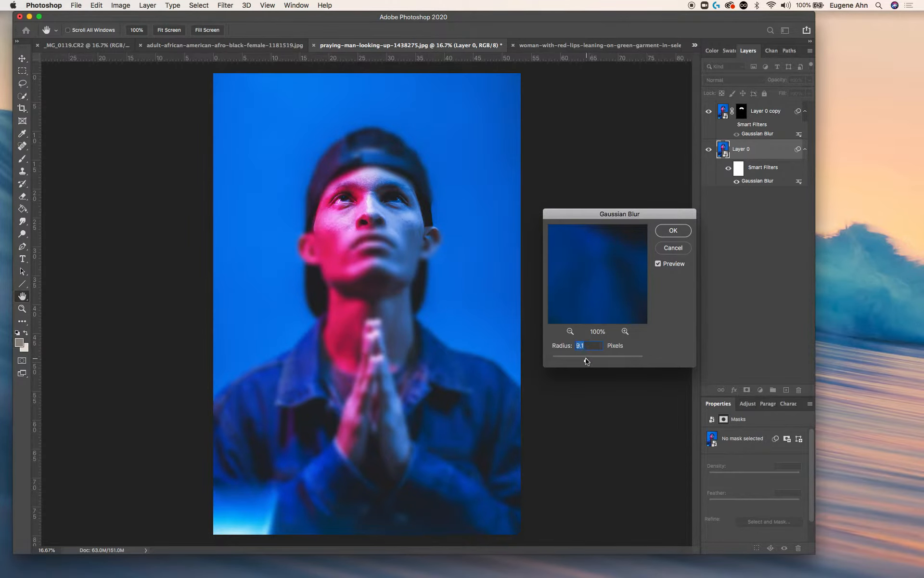
click(673, 230)
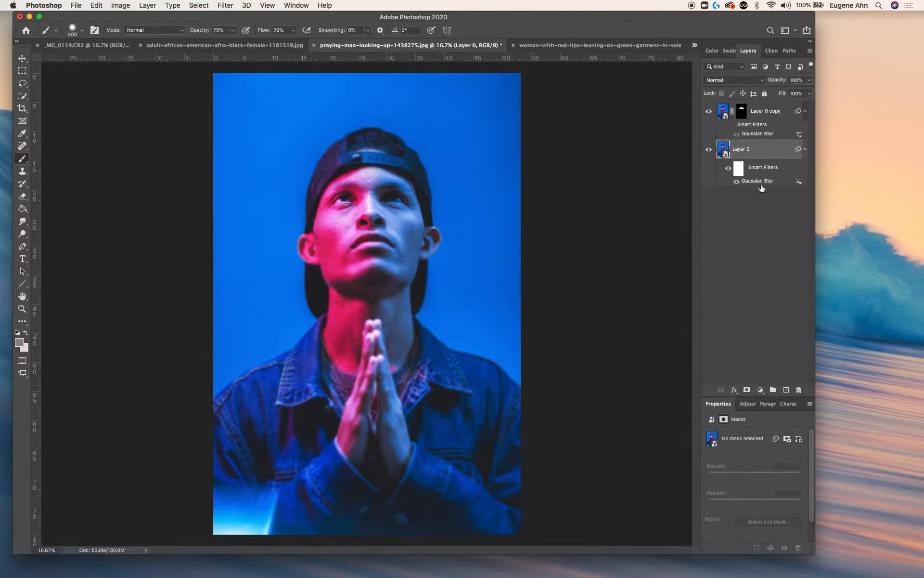
Set the blending options of Layer 0's Gaussian Blur to Soft Light mode at 66% opacity.
click(799, 182)
click(799, 182)
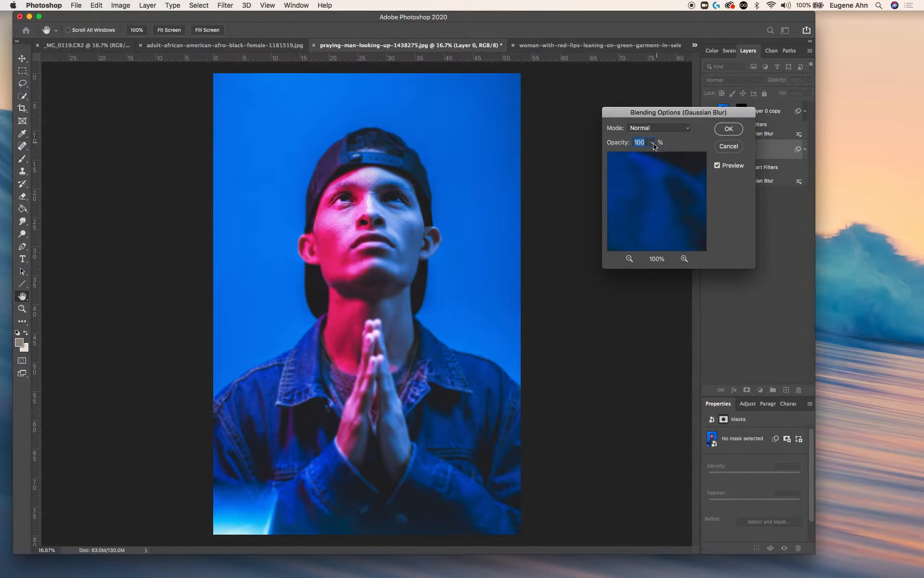
click(653, 143)
drag(653, 155, 638, 155)
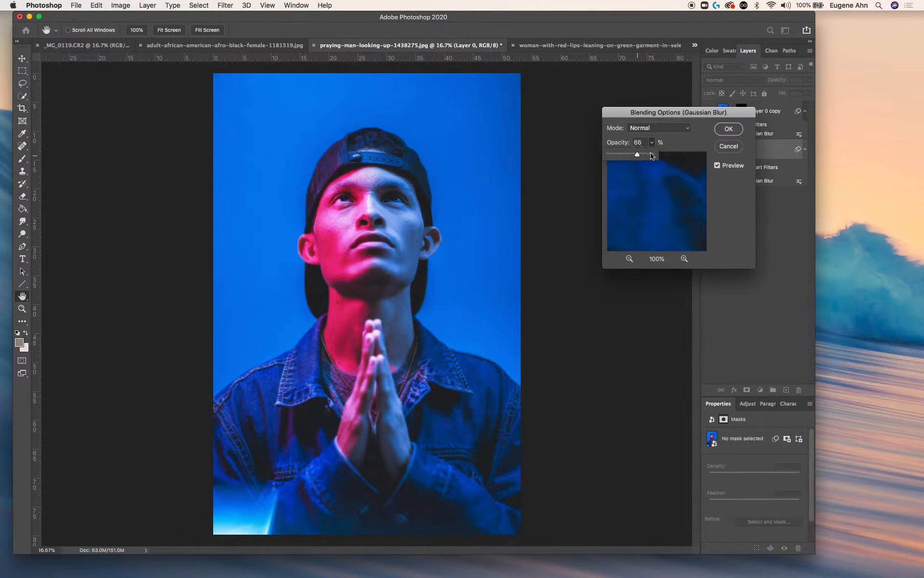
click(674, 130)
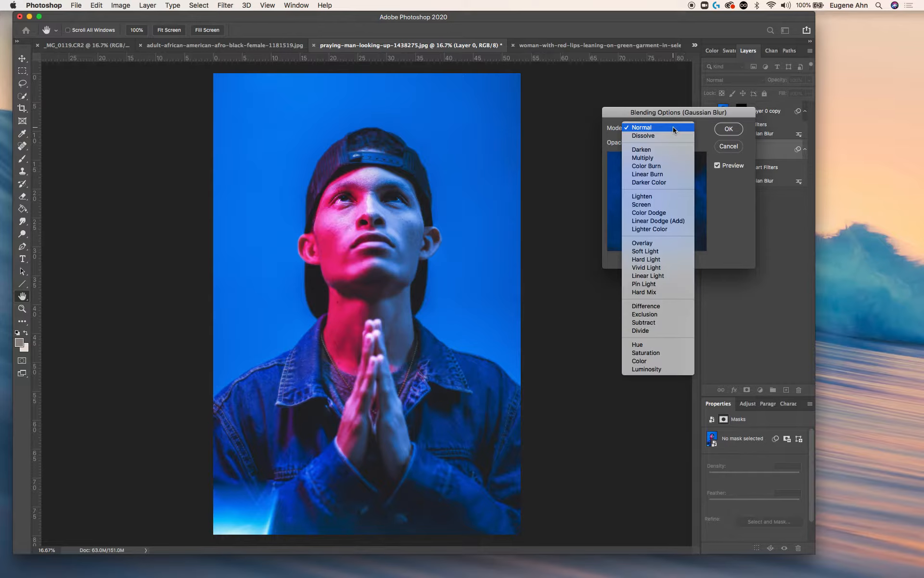
click(659, 251)
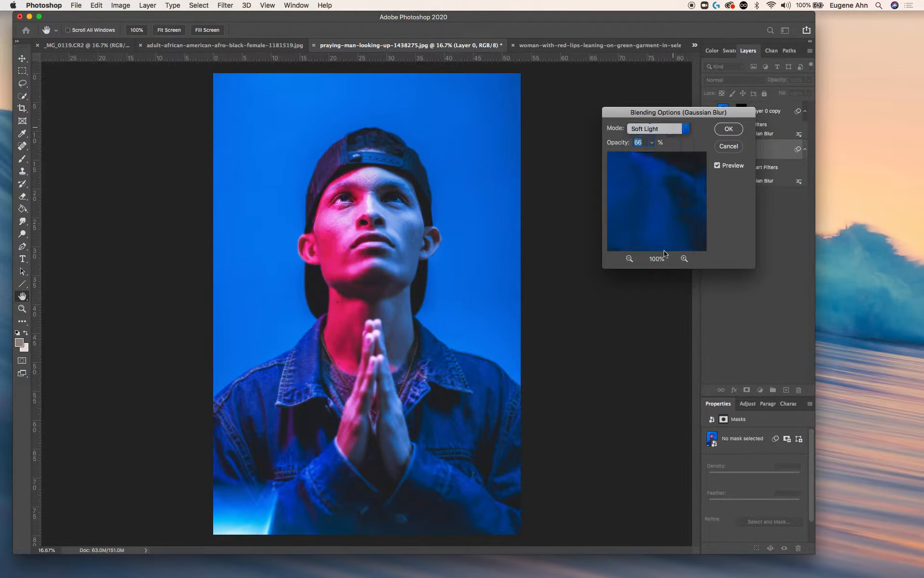
click(729, 130)
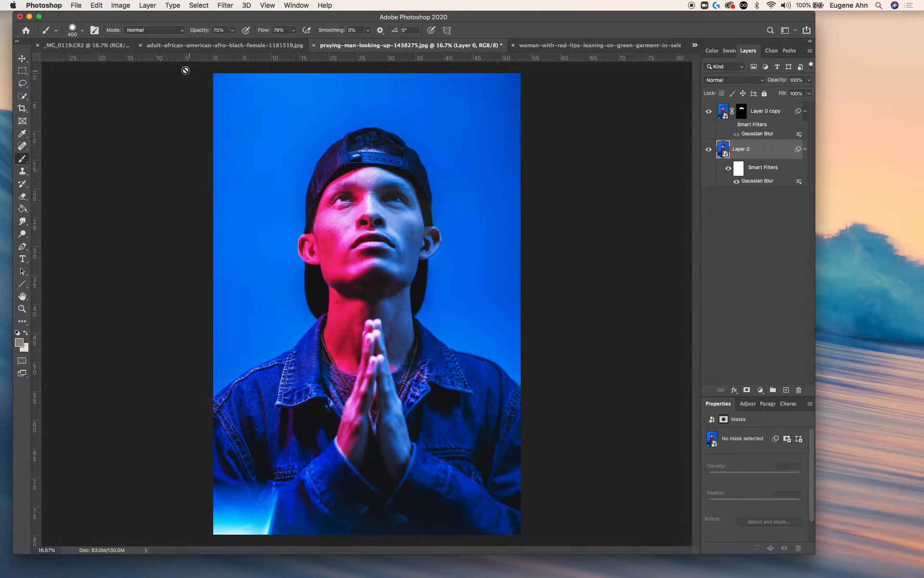
Switch to the adult-african-american-afro-black-female-1181519.jpg image and add a new empty layer above its background.
click(203, 45)
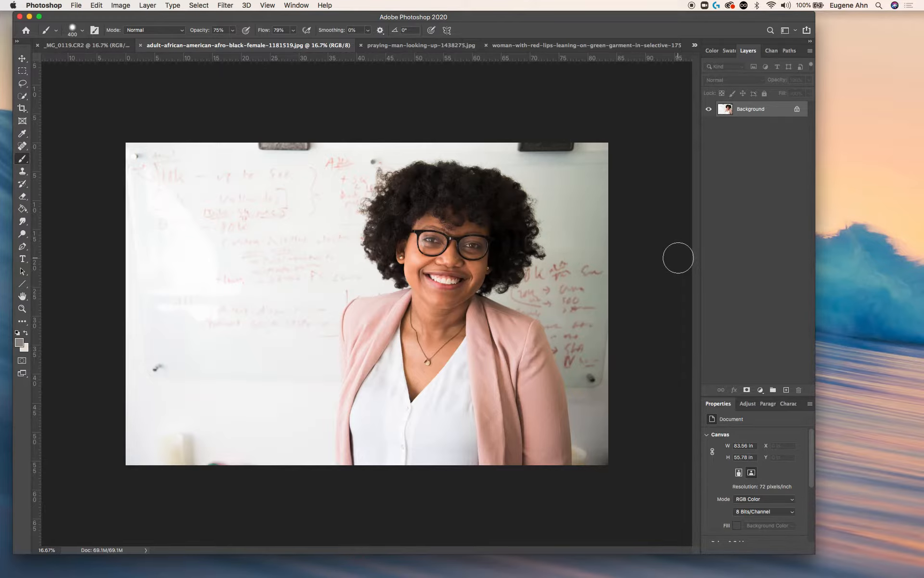
click(786, 390)
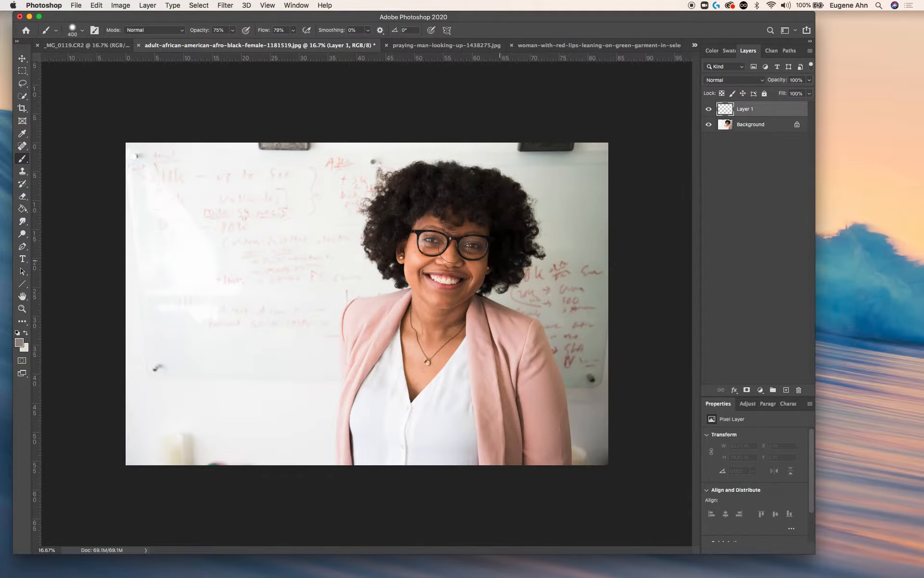
Sample the light whiteboard color just above the woman's hair as the foreground color with the Eyedropper.
key(z)
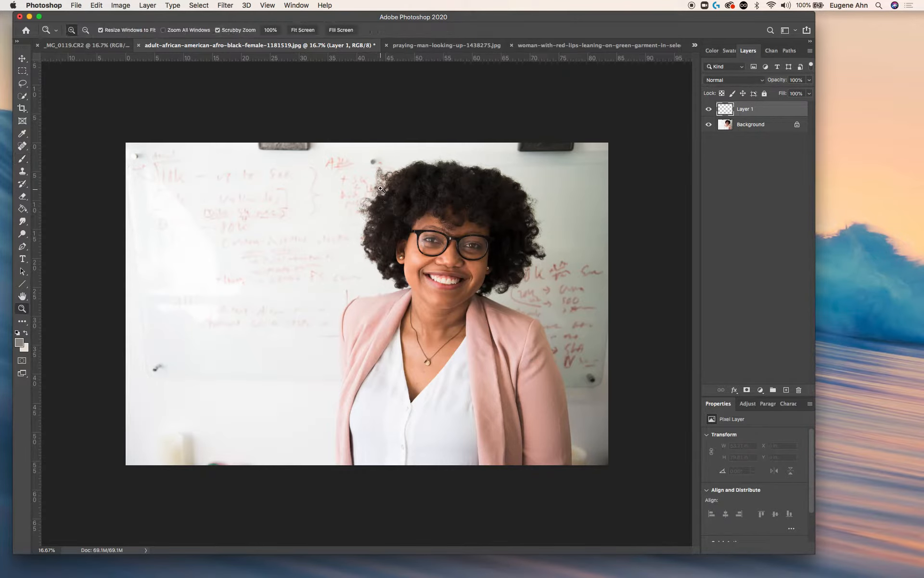
click(388, 182)
click(390, 174)
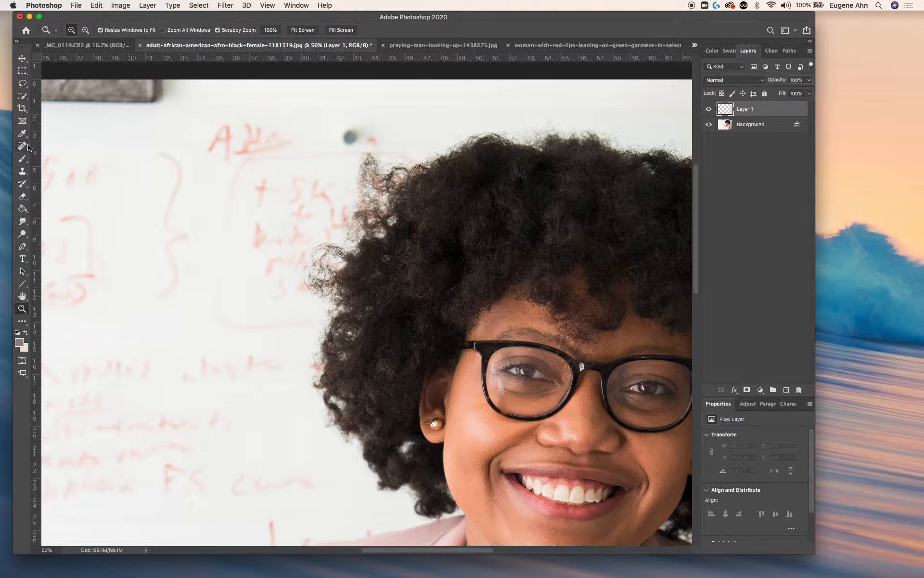
click(22, 158)
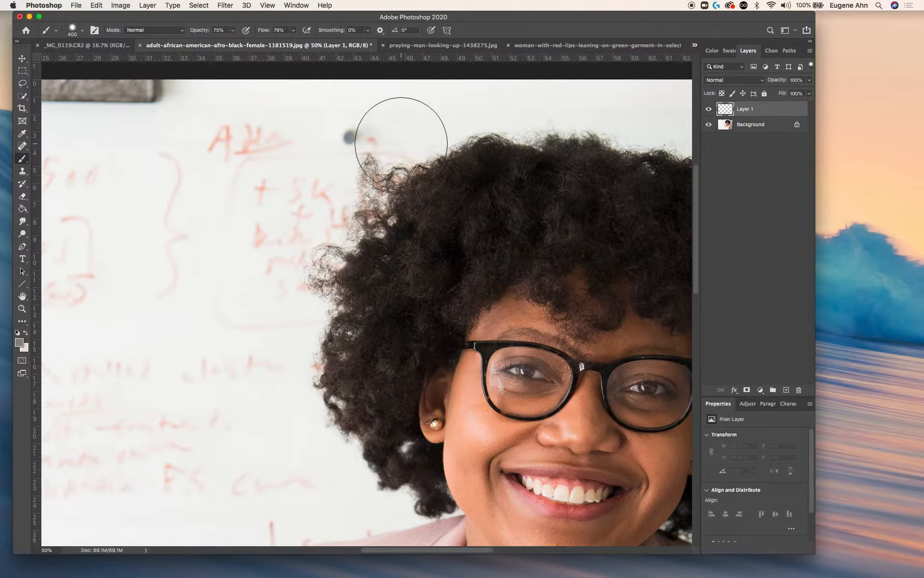
key(i)
click(410, 131)
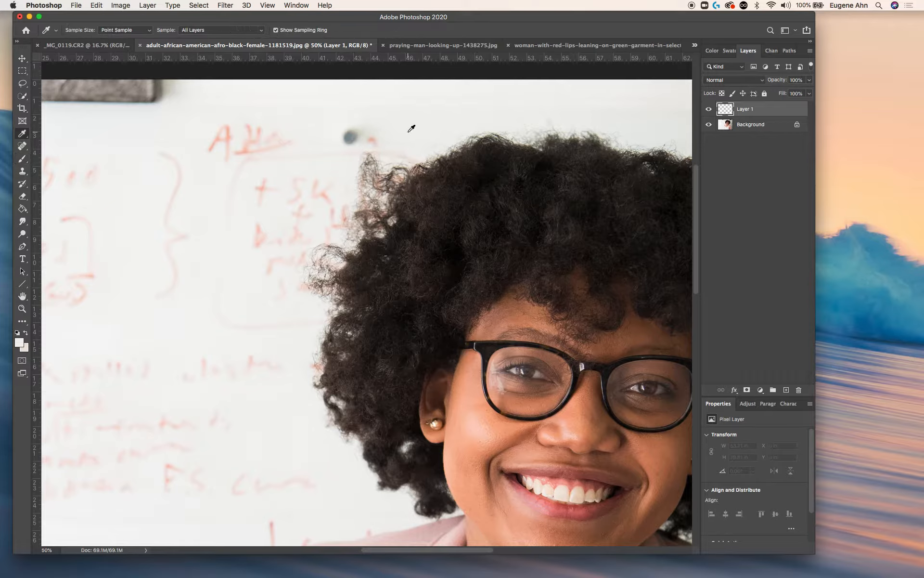
Paint over the stray hairs along the upper-left edge of the woman's hair on Layer 1 with a 200 px brush.
key(b)
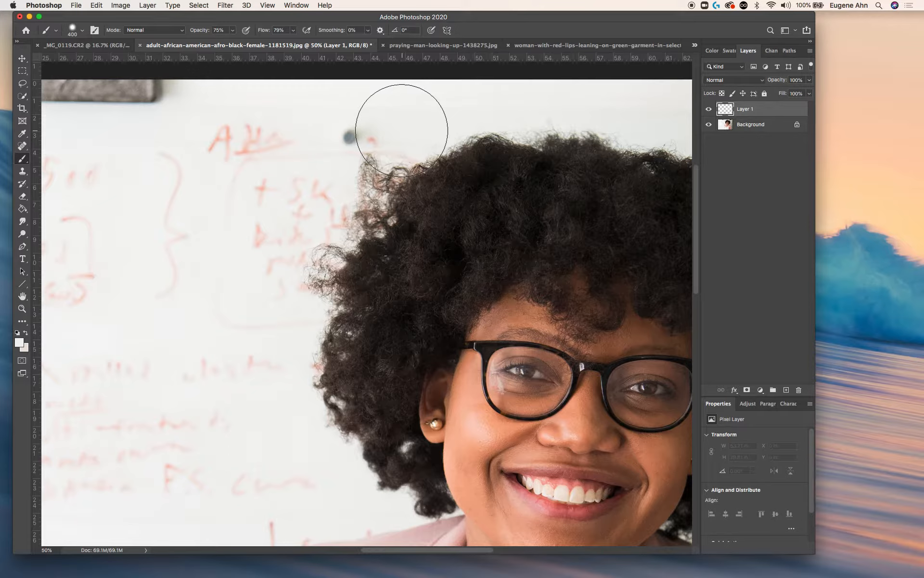
key(bracketleft)
key(bracketleft)
key(bracketleft)
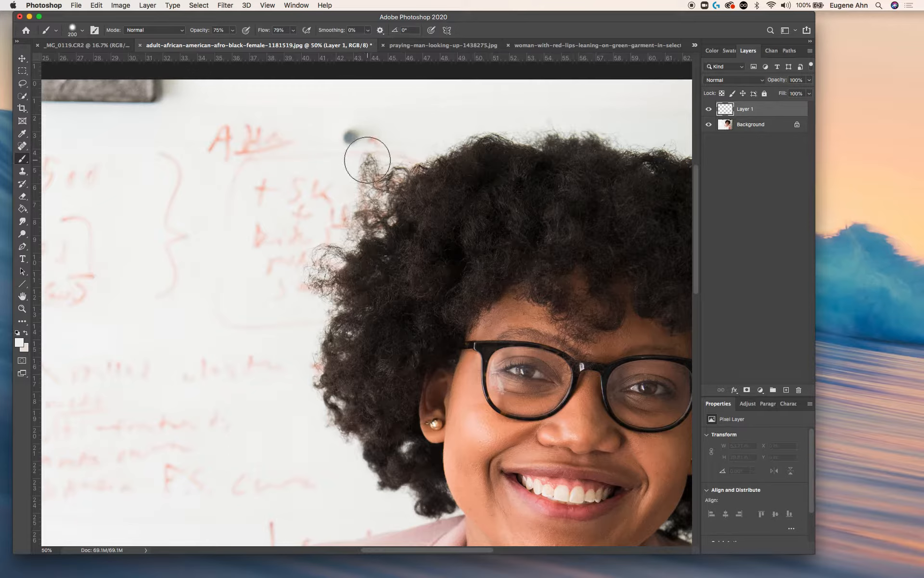
mouse_move(367, 157)
mouse_down()
mouse_move(391, 160)
mouse_move(377, 153)
mouse_move(355, 165)
mouse_move(353, 192)
mouse_move(295, 275)
mouse_move(354, 192)
mouse_up()
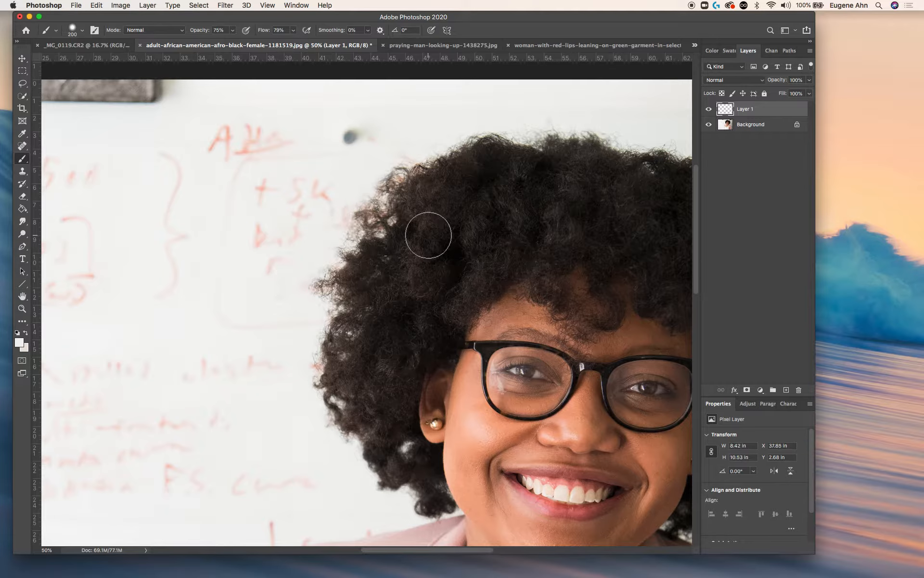
Compare the hair edge with the Layer 1 paint hidden and shown.
click(708, 111)
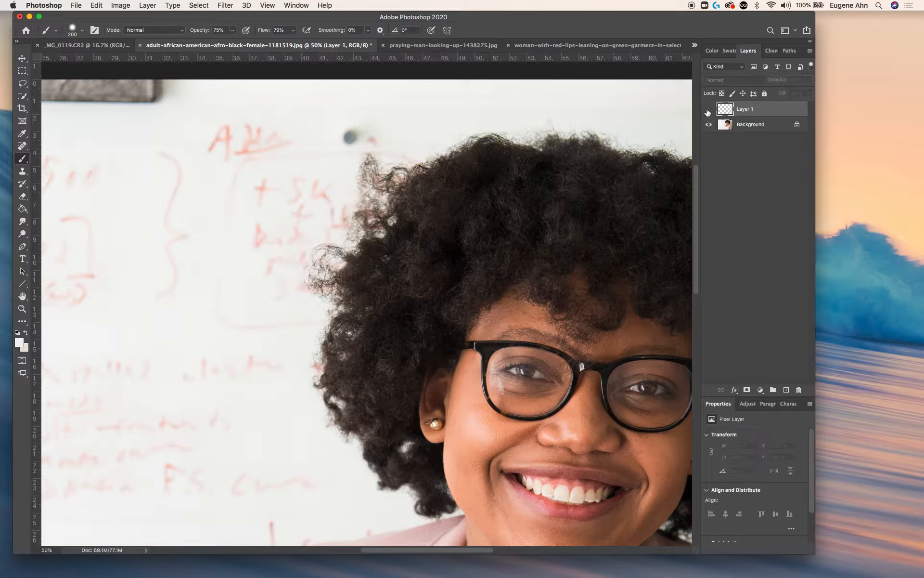
click(708, 111)
click(709, 110)
click(709, 110)
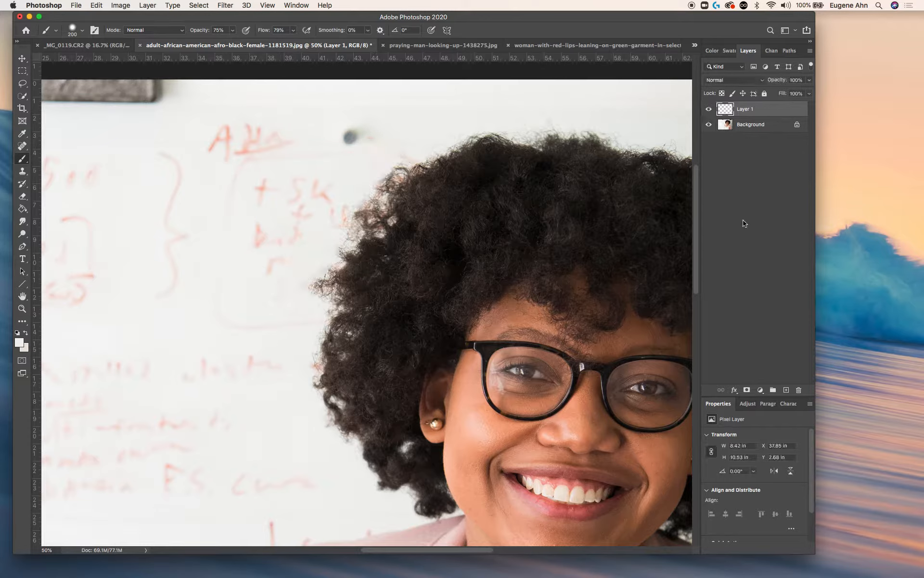
Increase the brush hardness, reduce its size to 100 px, and dab over the remaining stray hairs along the upper-left hair edge.
key(bracketleft)
key(bracketleft)
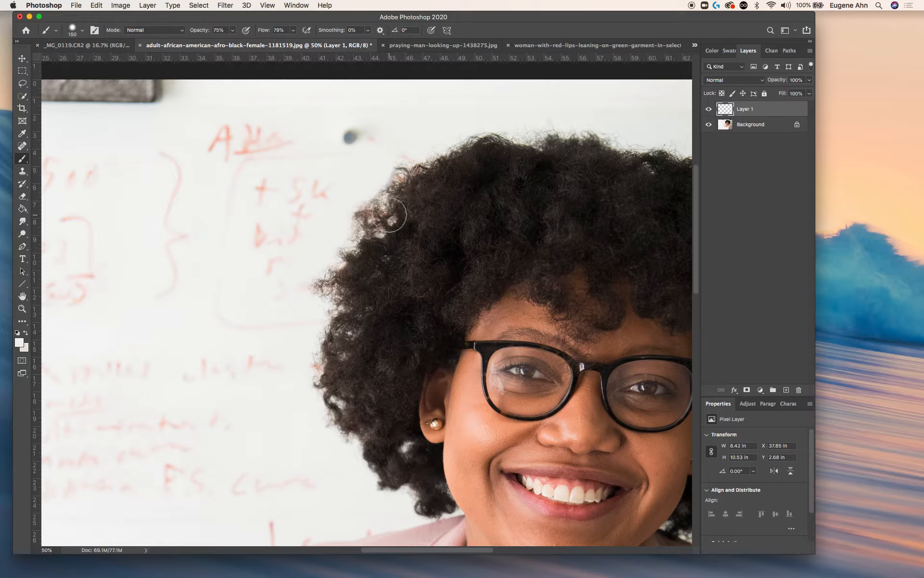
click(83, 30)
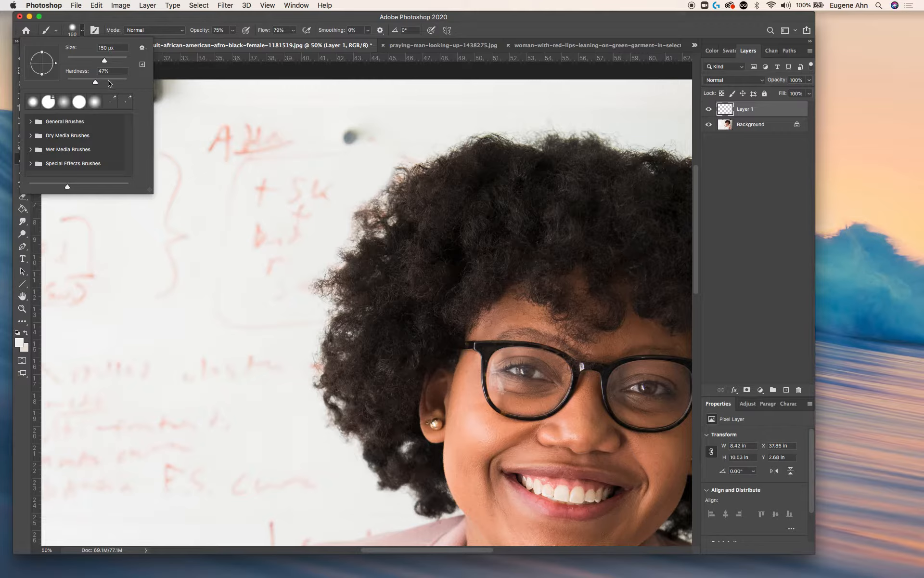
drag(114, 81, 121, 85)
key(Return)
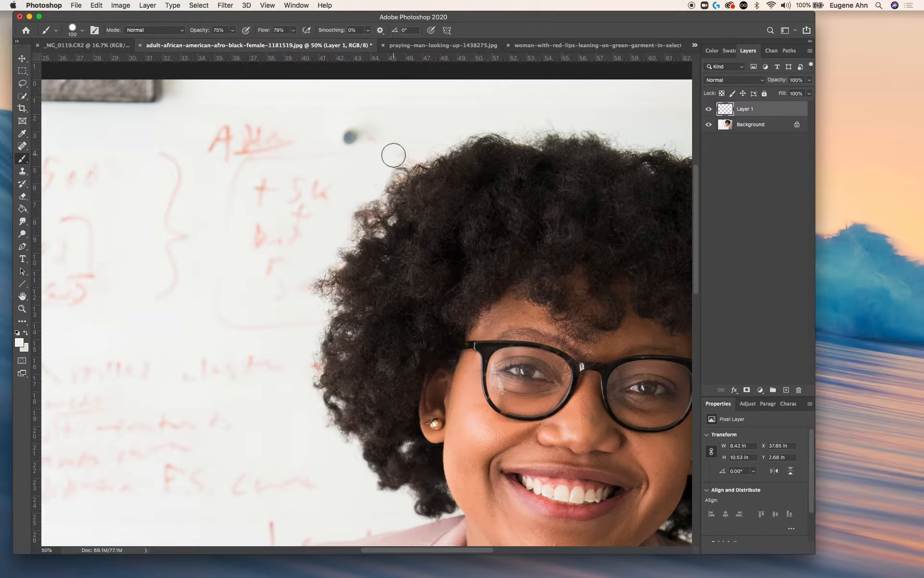
click(402, 154)
click(403, 152)
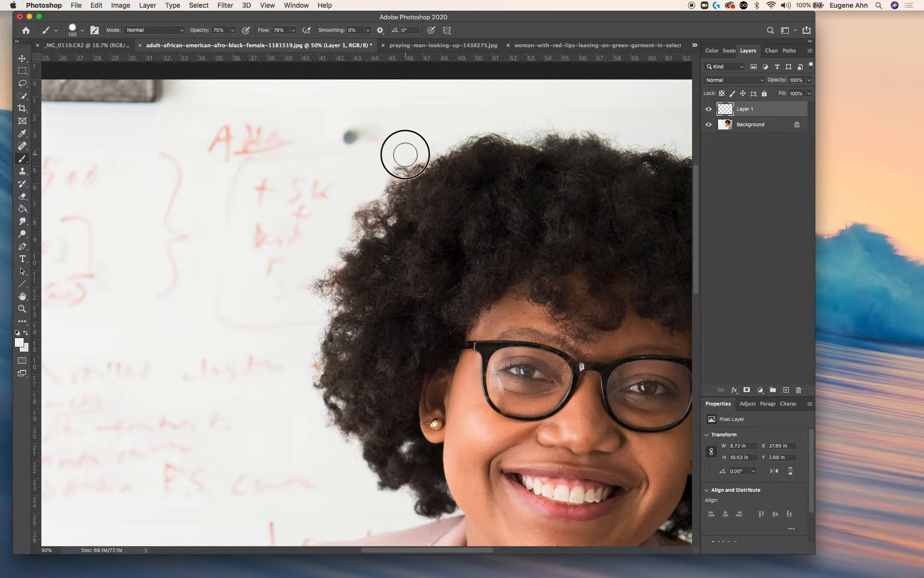
Paint along the left contour of the woman's hair at 300% magnification with a 35 px brush to clean up its fine stray strands.
key(z)
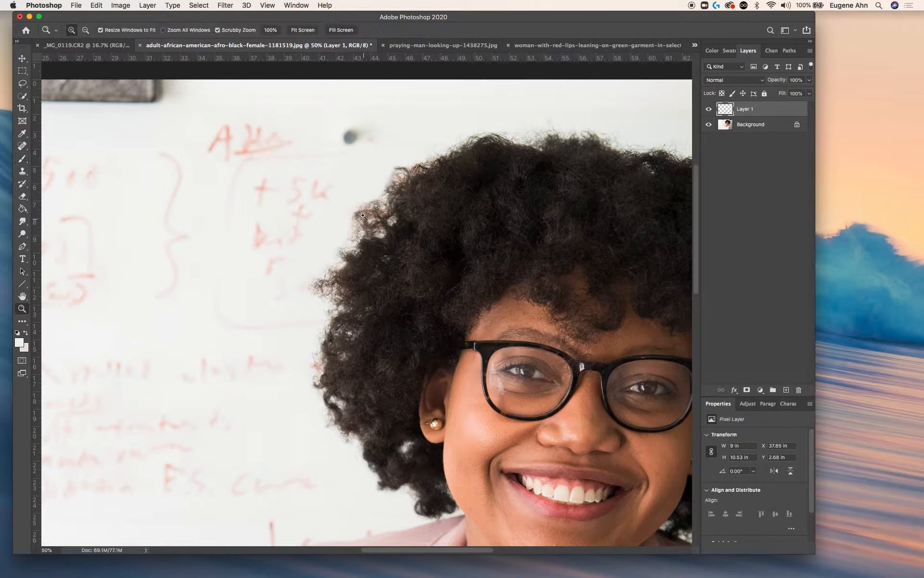
click(375, 202)
click(383, 203)
click(383, 203)
click(383, 204)
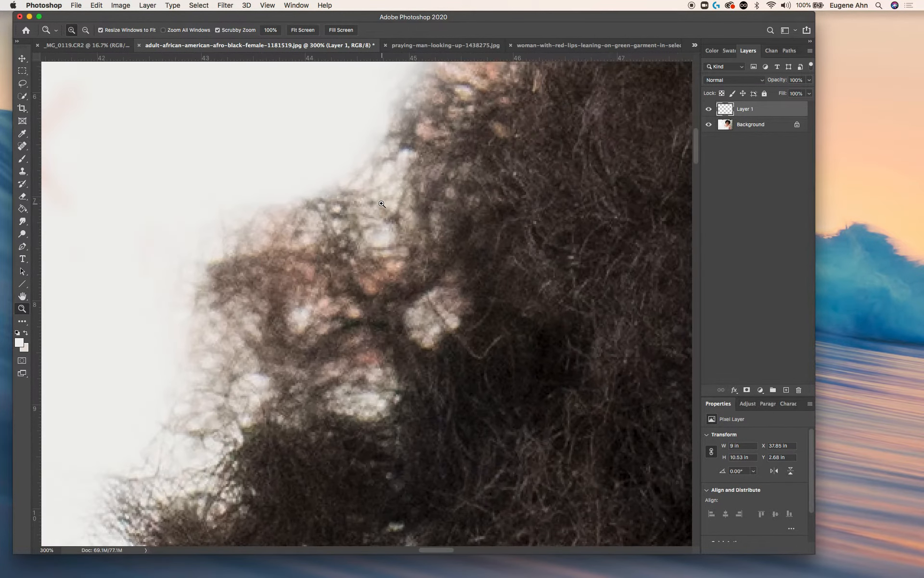
key(b)
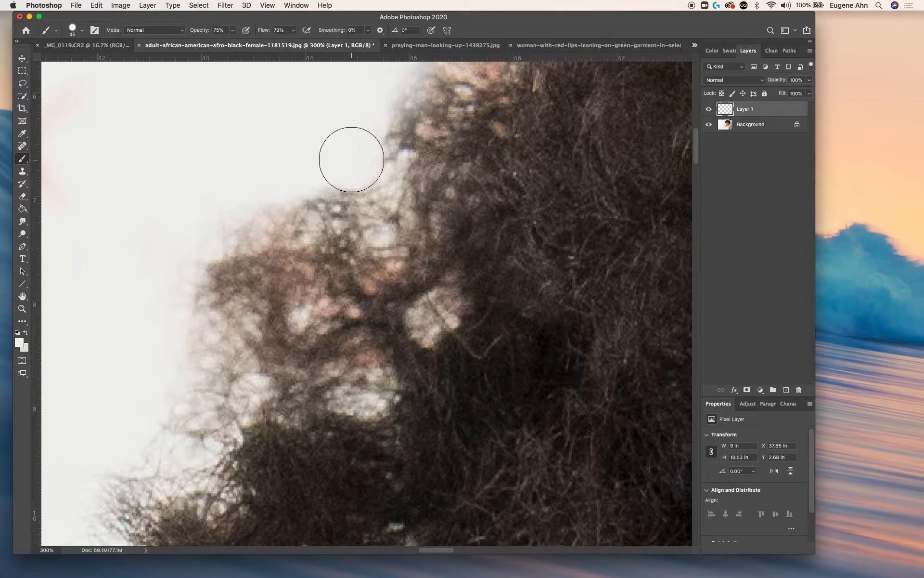
key(bracketleft)
key(bracketleft)
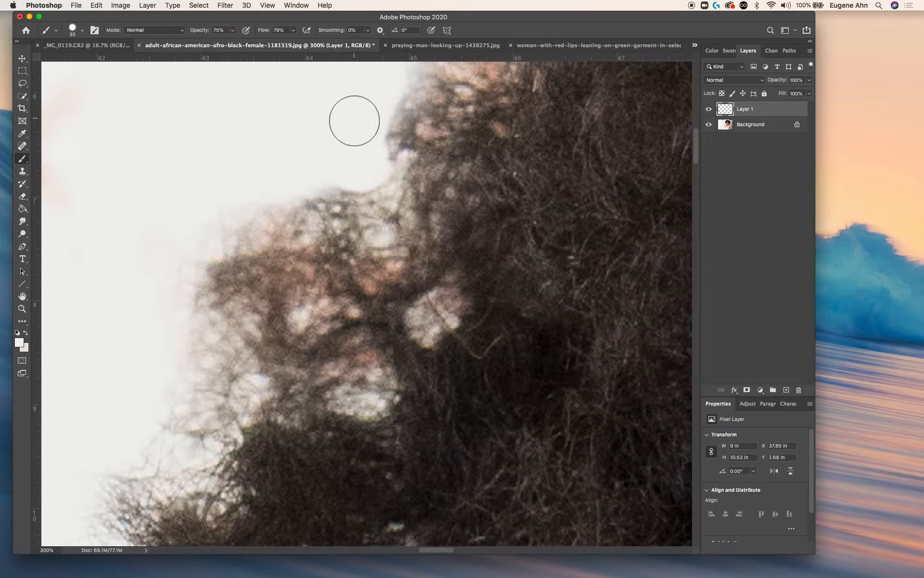
drag(230, 201, 191, 253)
click(169, 304)
mouse_move(164, 310)
mouse_down()
mouse_move(165, 371)
mouse_move(140, 441)
mouse_move(126, 453)
mouse_move(303, 210)
mouse_up()
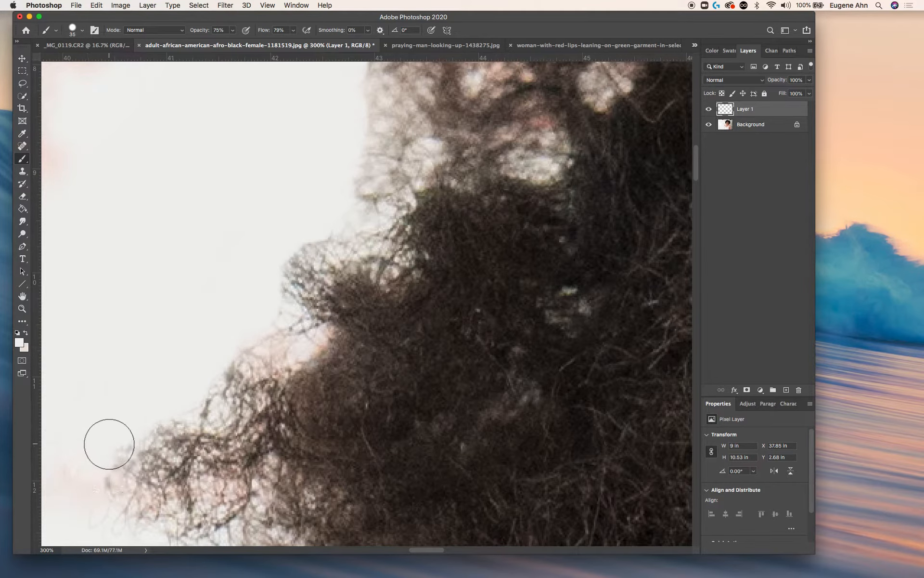
drag(118, 428, 240, 335)
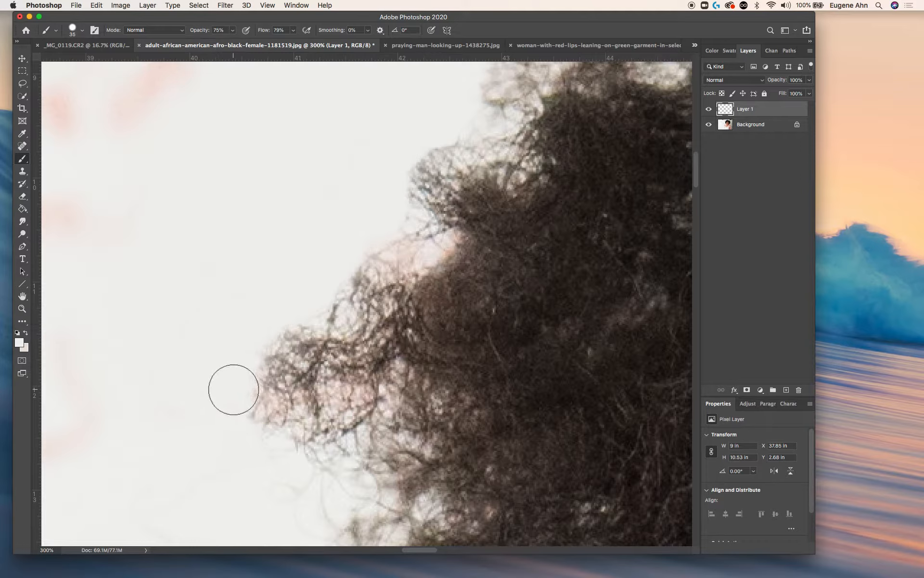
Examine the whole photo with Layer 1 and the Background hidden and shown to compare the retouching with the original.
key(z)
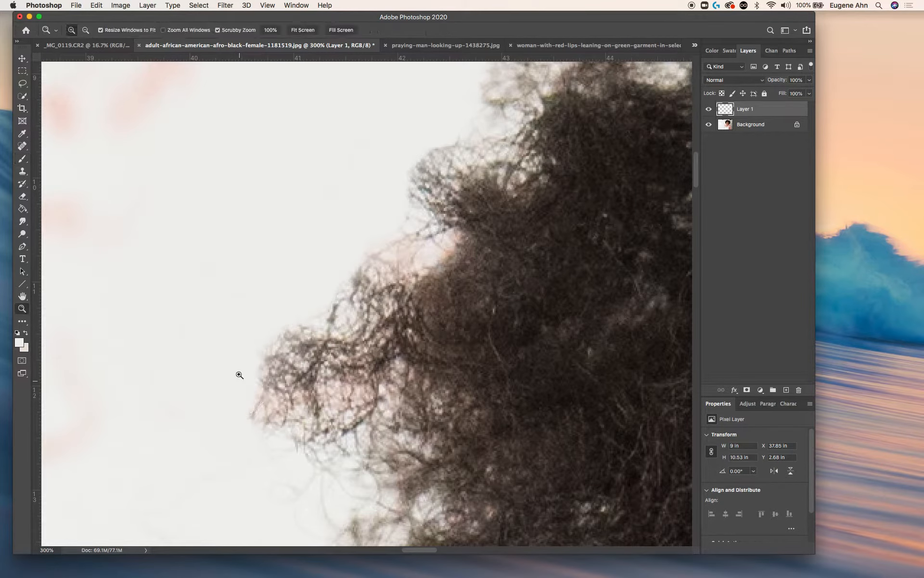
alt+click(265, 326)
alt+click(265, 326)
alt+click(277, 353)
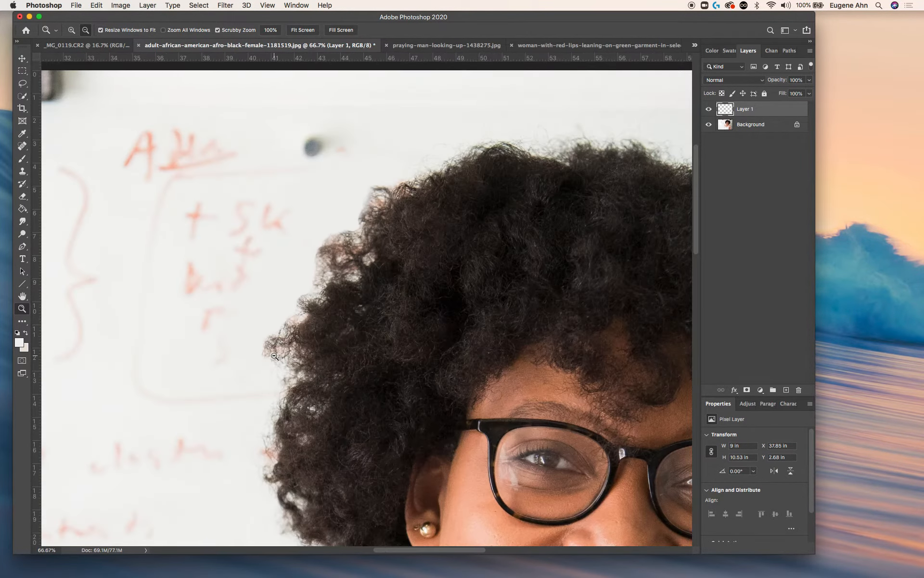
alt+click(277, 353)
alt+click(277, 353)
alt+click(277, 352)
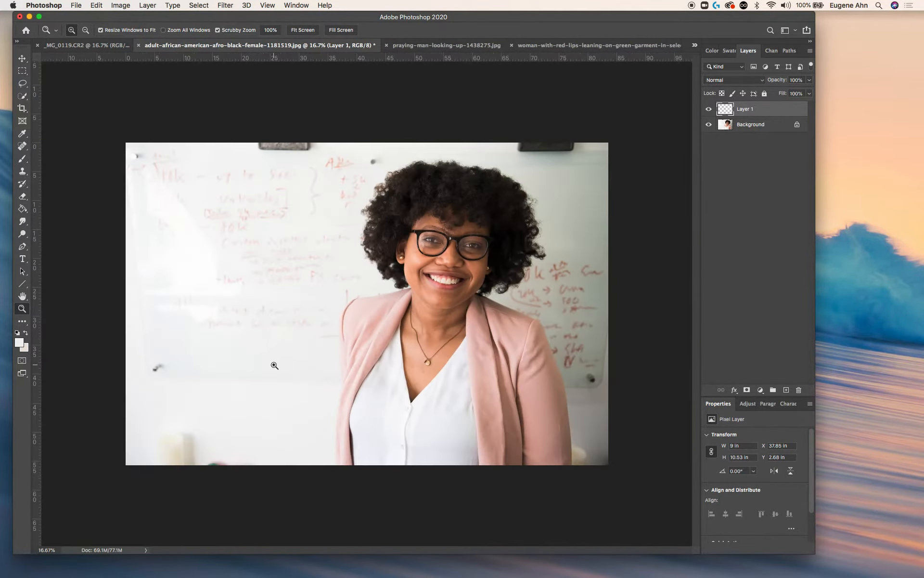
click(708, 109)
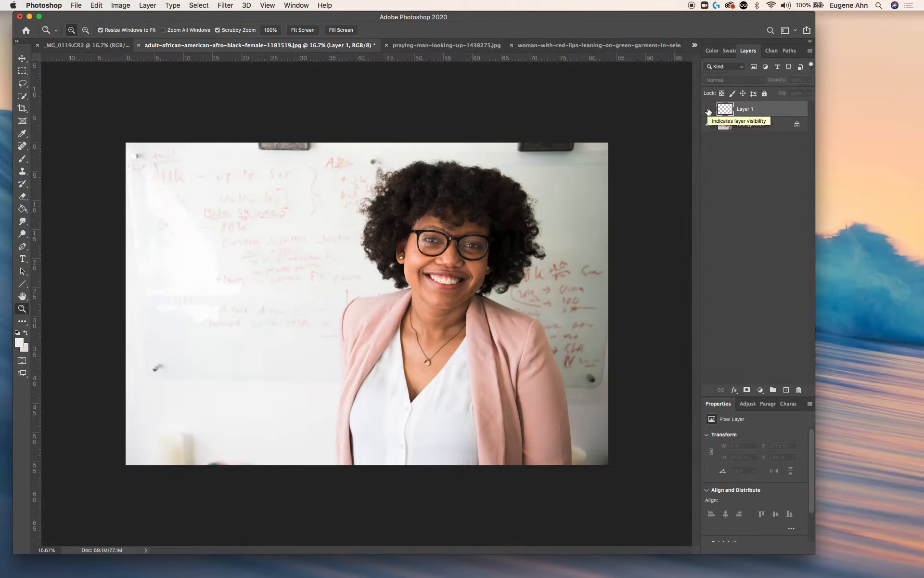
click(708, 124)
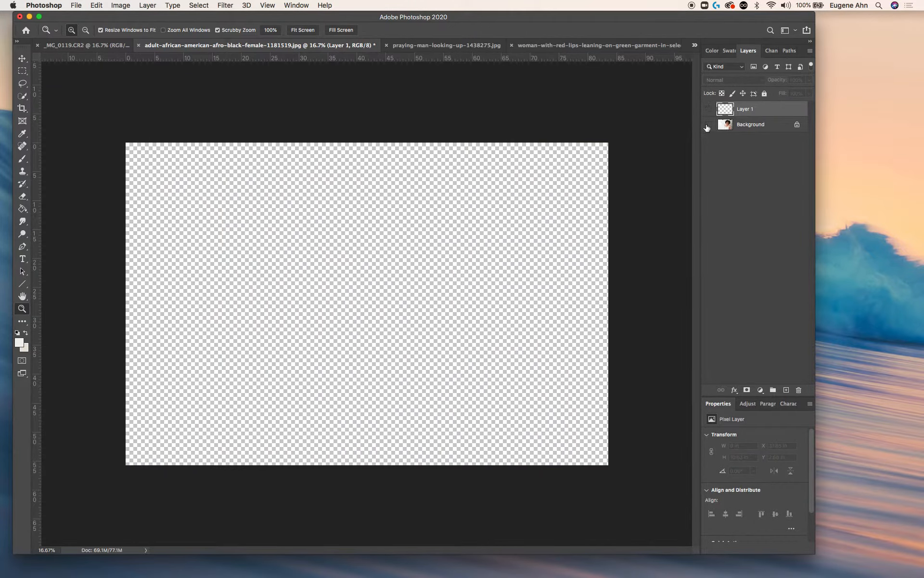
click(708, 124)
click(708, 110)
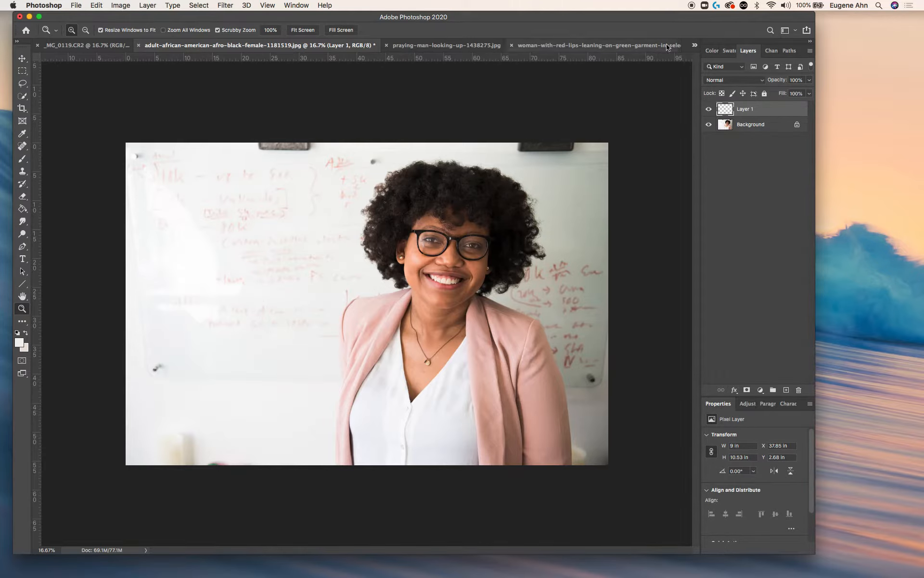
Switch to the IMG_4524.JPG bicycle photo and convert its locked Background into an editable layer named Layer 0.
key(b)
click(695, 45)
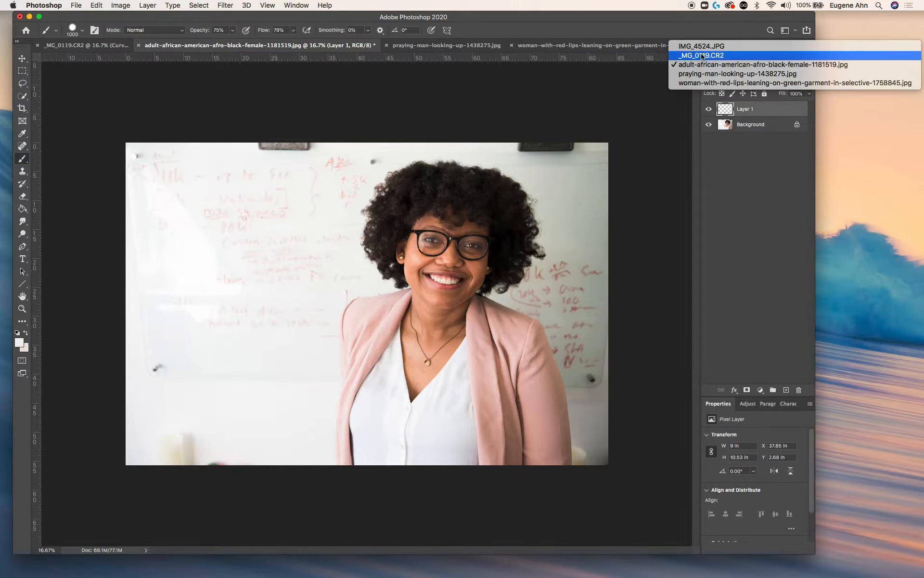
click(702, 47)
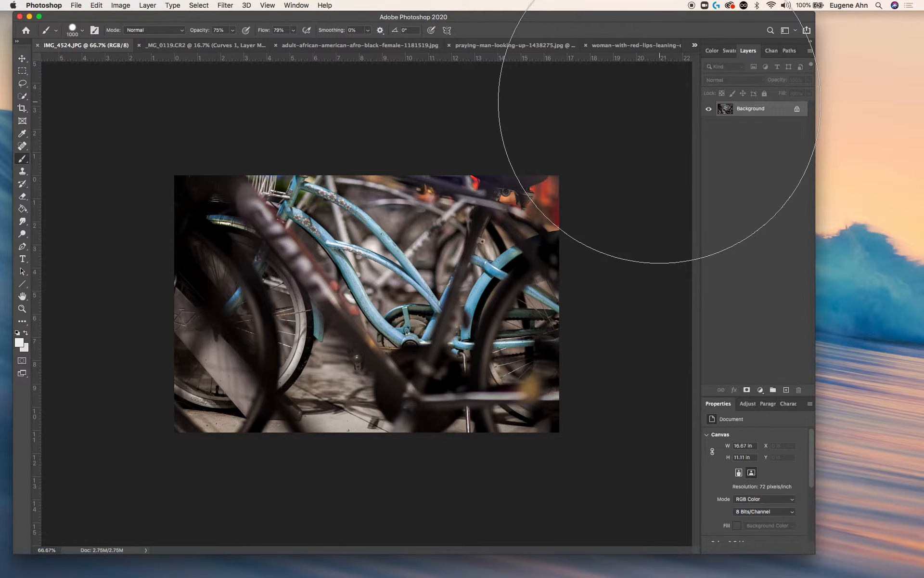
double_click(759, 110)
click(843, 247)
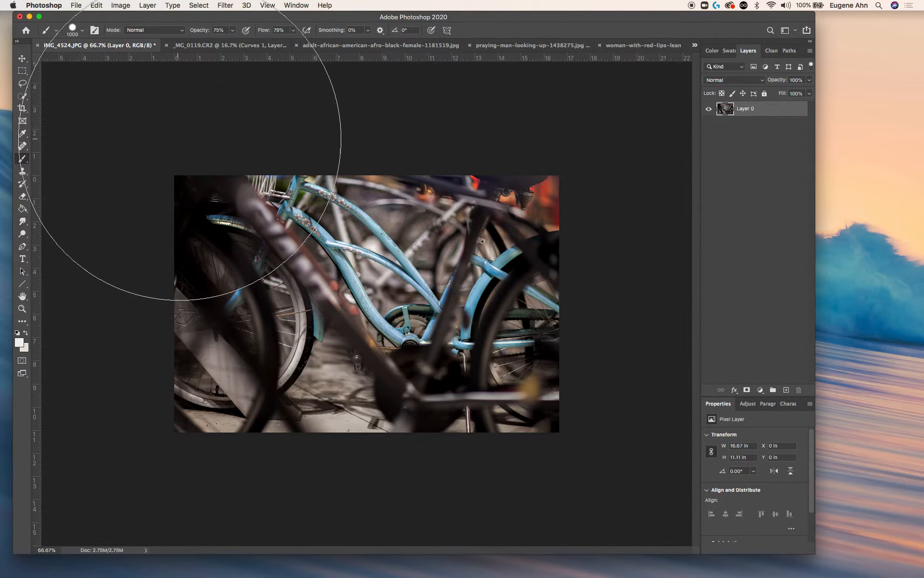
Create a group above Layer 0 with a new empty layer inside it, and set the foreground color to bright yellow.
click(773, 390)
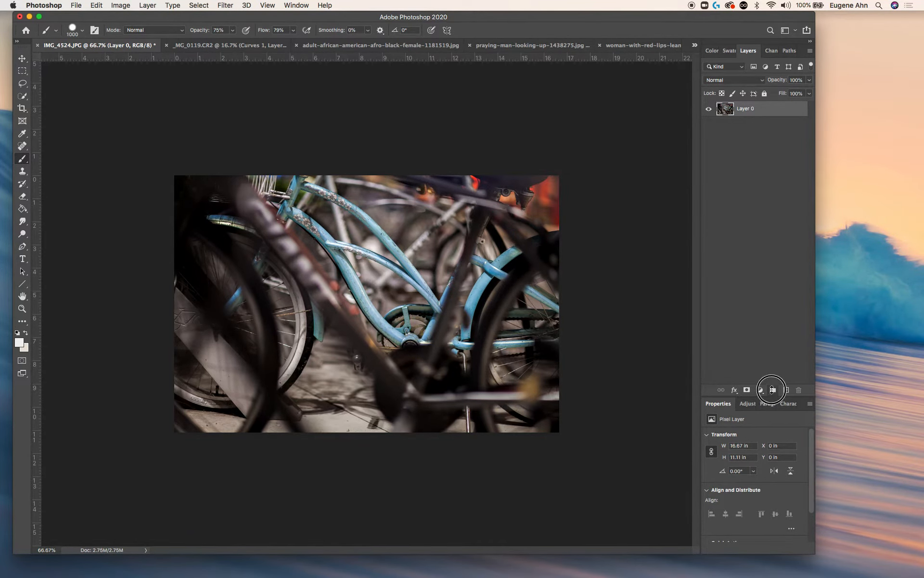
click(786, 389)
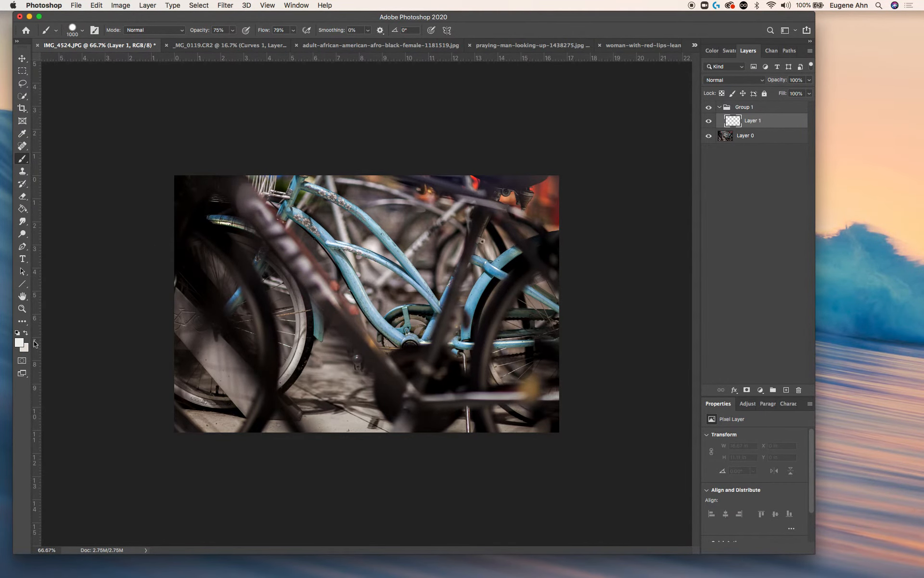
click(20, 343)
drag(752, 89, 747, 130)
click(750, 89)
click(856, 77)
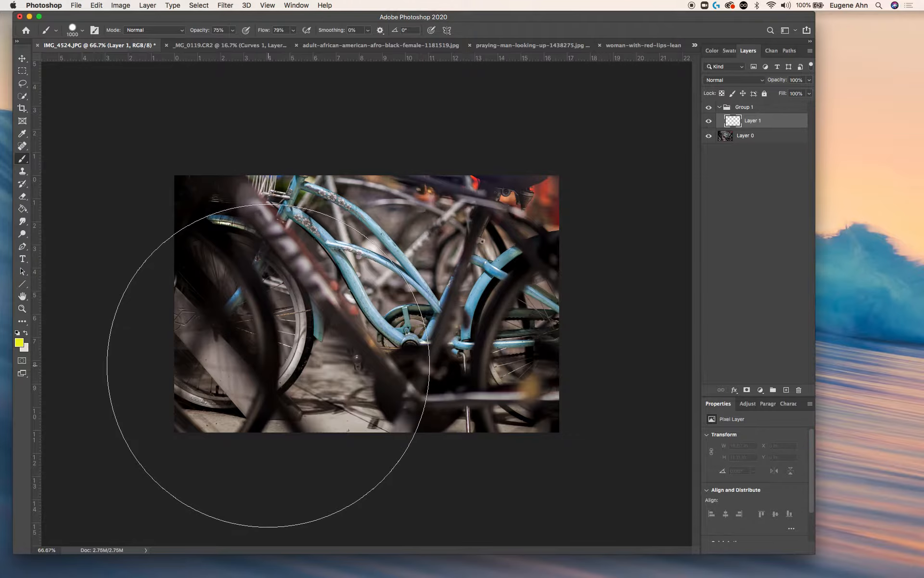
Paint yellow over most of the bicycle photo on Layer 1 with a 600 px brush, leaving the upper center uncovered.
key(bracketright)
key(bracketright)
key(bracketright)
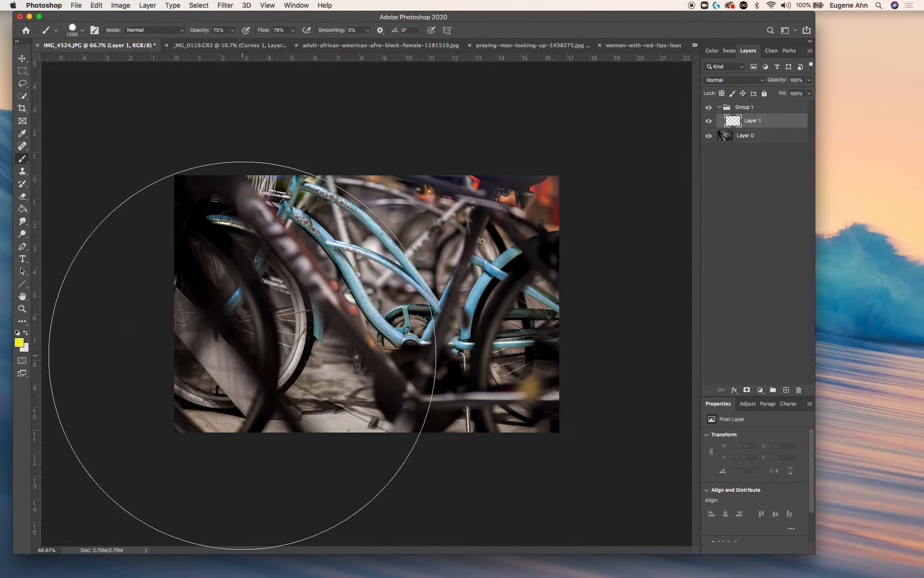
key(bracketleft)
key(bracketleft)
key(bracketleft)
key(bracketleft)
key(bracketleft)
key(bracketleft)
key(bracketleft)
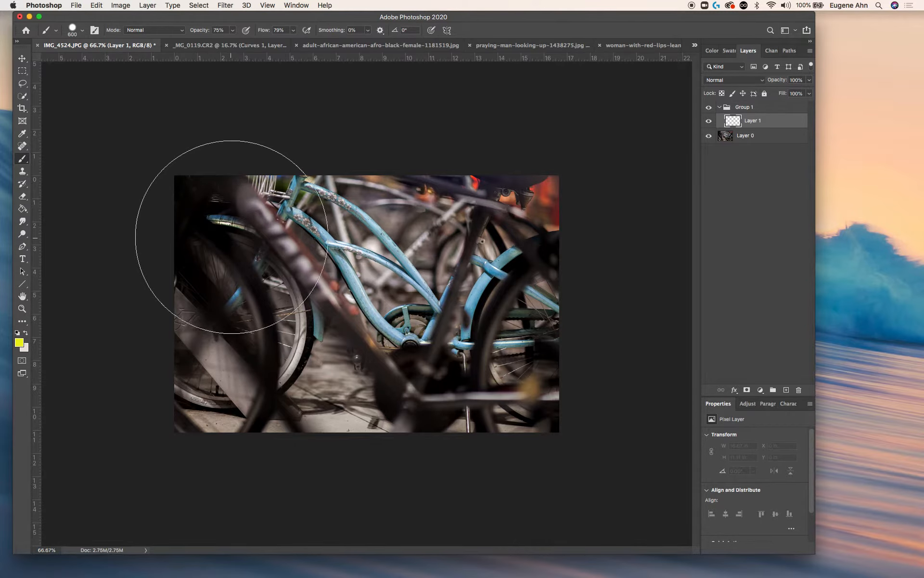
mouse_move(208, 223)
mouse_down()
mouse_move(221, 320)
mouse_move(285, 369)
mouse_move(261, 344)
mouse_move(414, 401)
mouse_move(406, 410)
mouse_move(480, 403)
mouse_move(526, 335)
mouse_move(521, 358)
mouse_move(556, 246)
mouse_move(559, 189)
mouse_up()
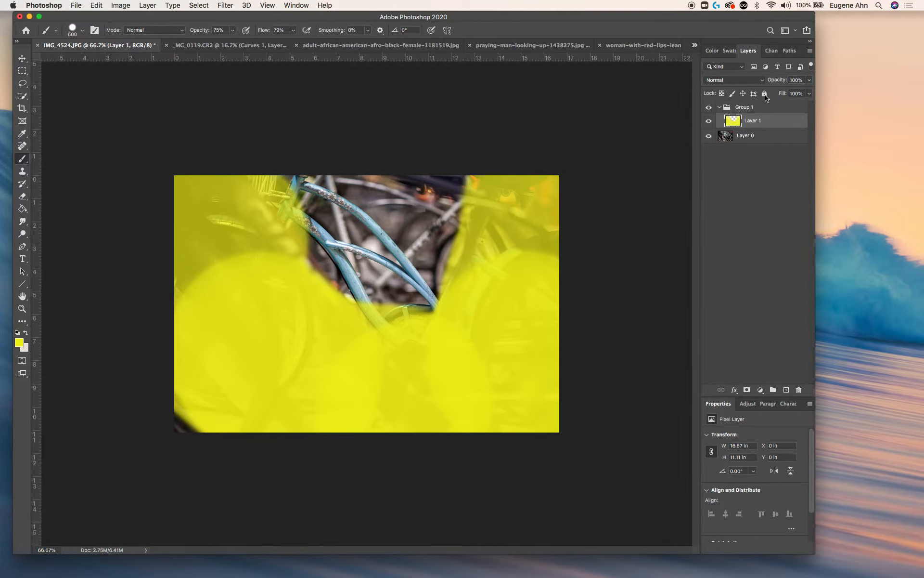
Set the yellow paint layer to Soft Light blending with 51% opacity and 52% fill.
click(751, 80)
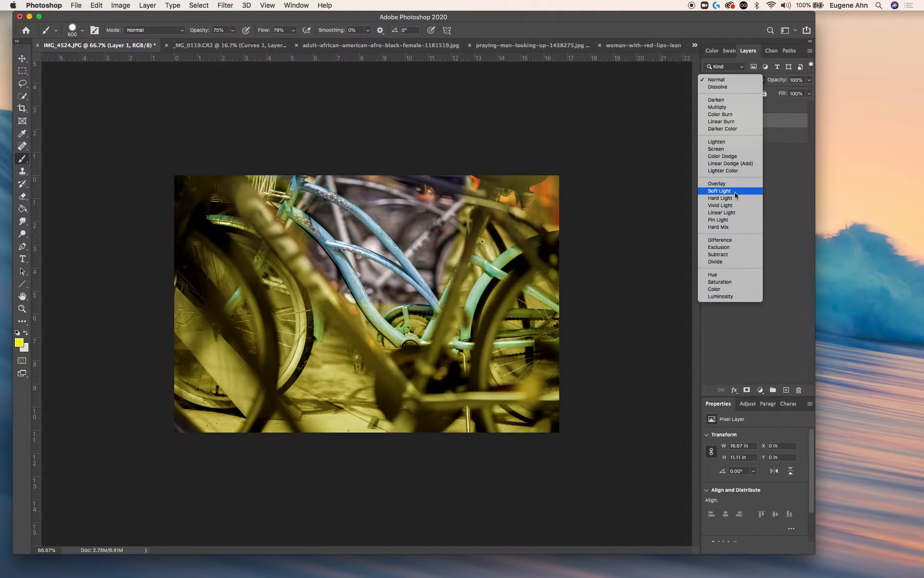
click(736, 192)
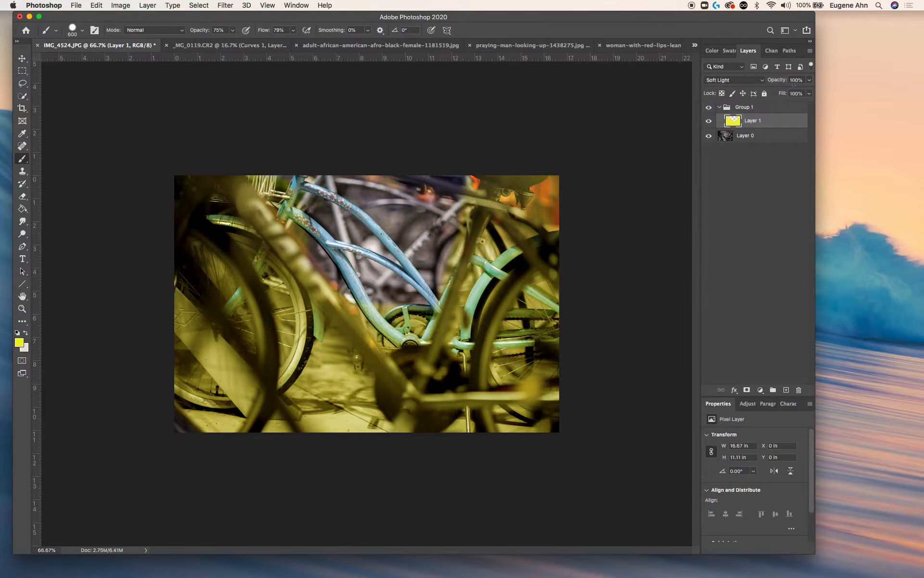
click(809, 80)
drag(810, 93, 787, 94)
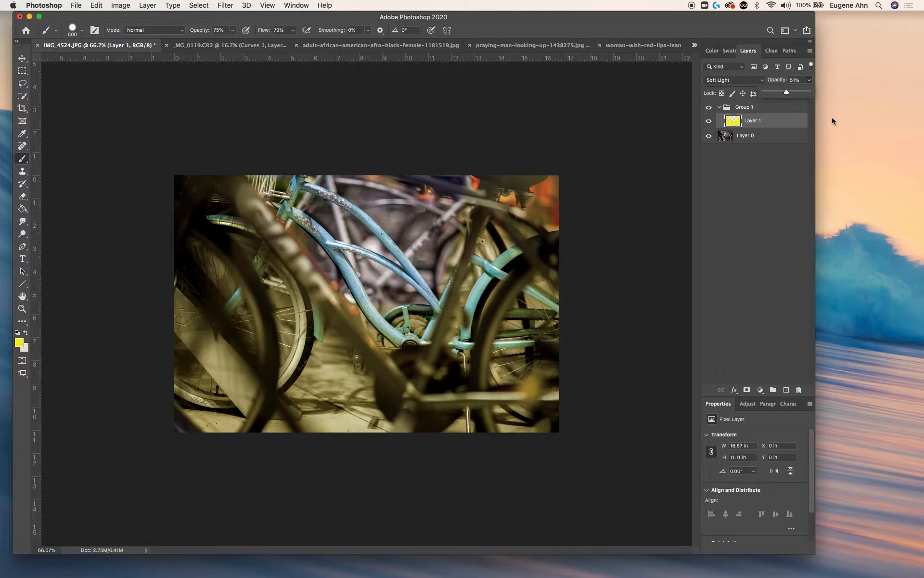
click(809, 81)
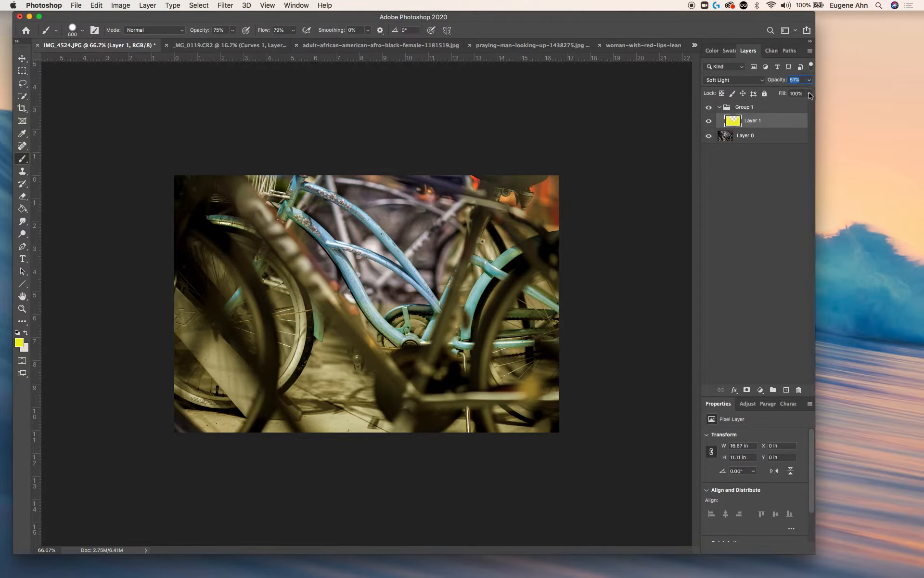
click(810, 93)
drag(810, 104, 788, 106)
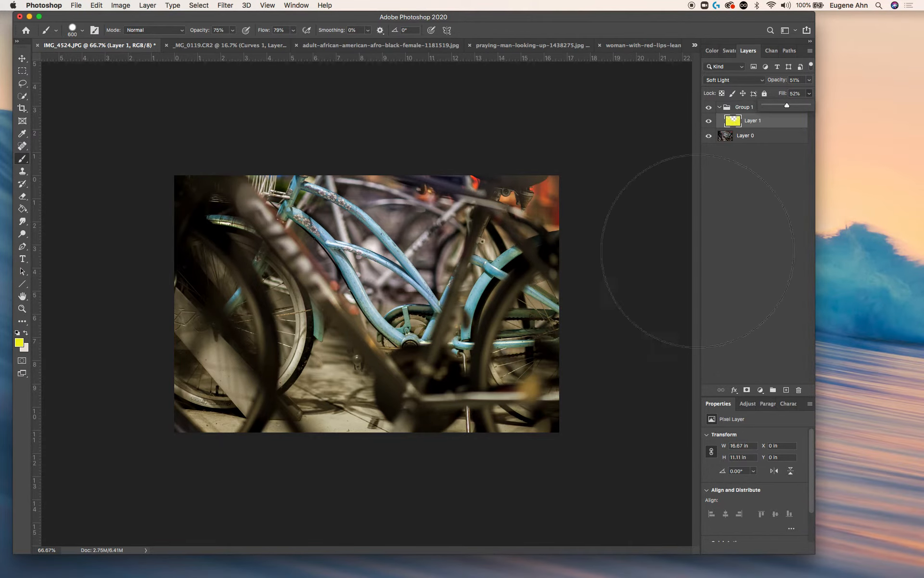
Open IMG_7116.JPG from the brush work source files folder in Photoshop as a separate document.
click(695, 45)
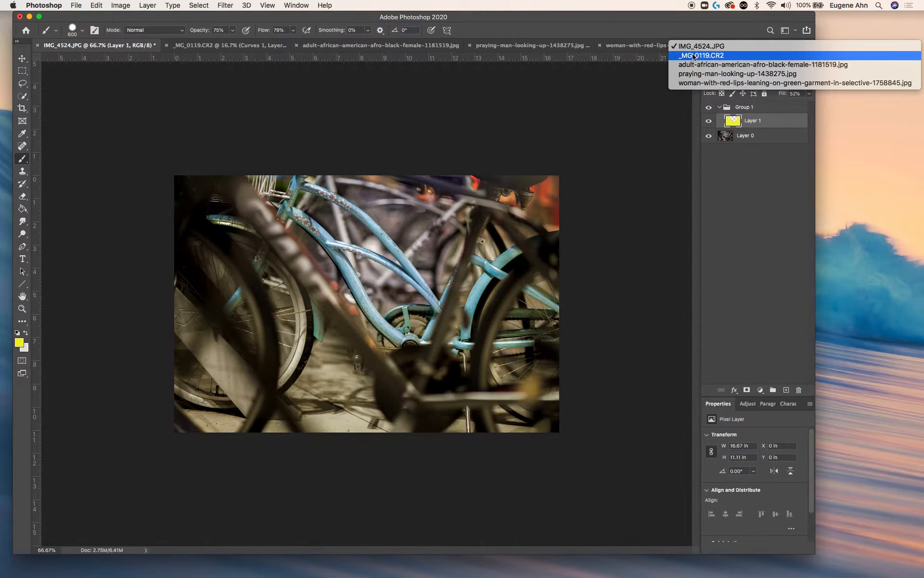
click(691, 19)
drag(691, 19, 727, 317)
click(503, 228)
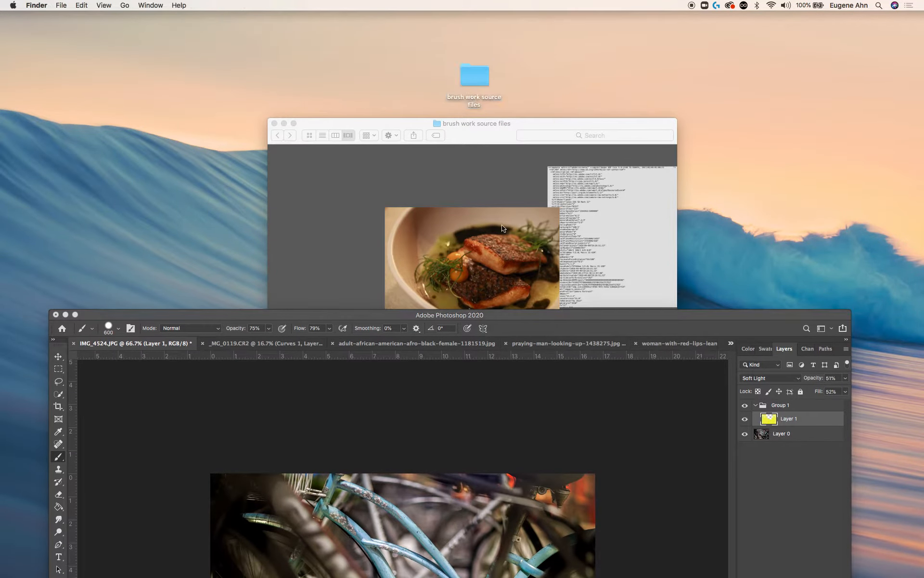
click(365, 188)
click(380, 450)
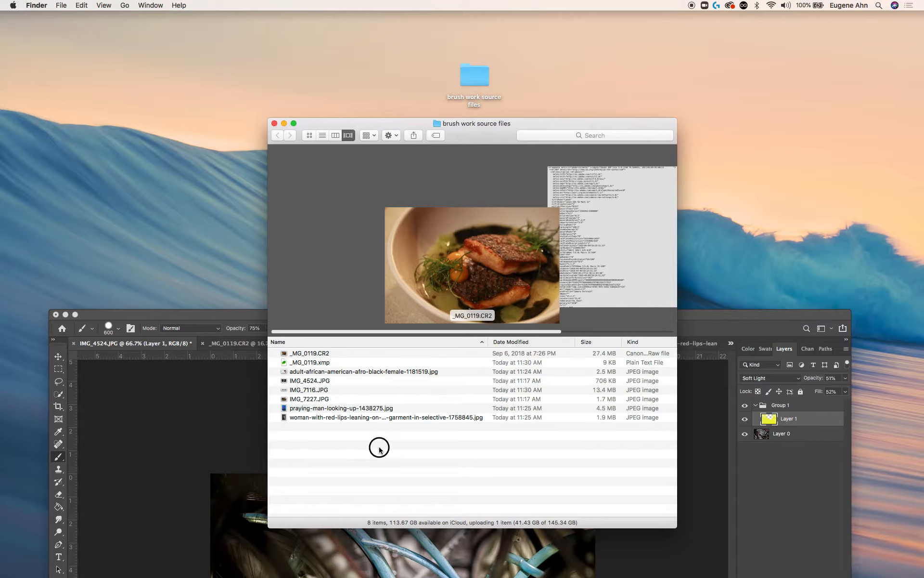
click(323, 390)
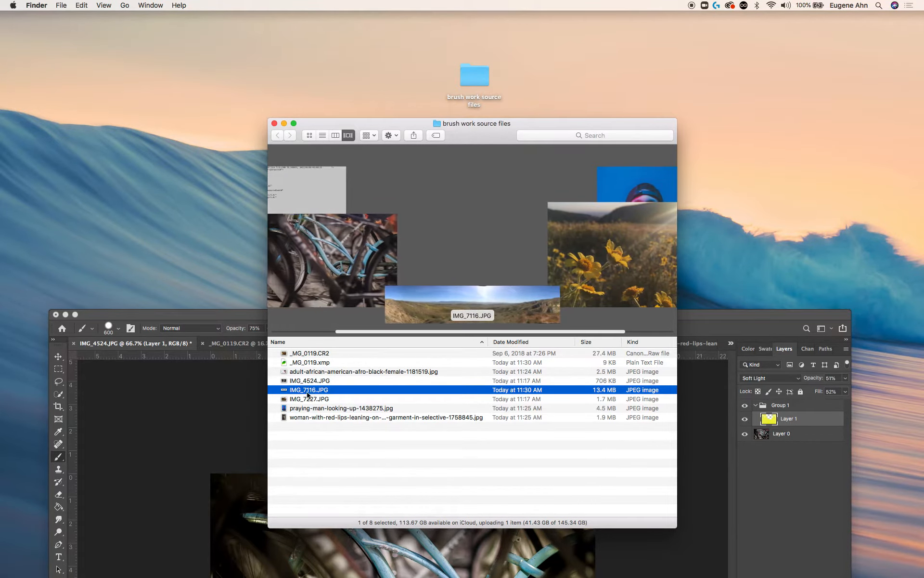
drag(302, 389, 595, 542)
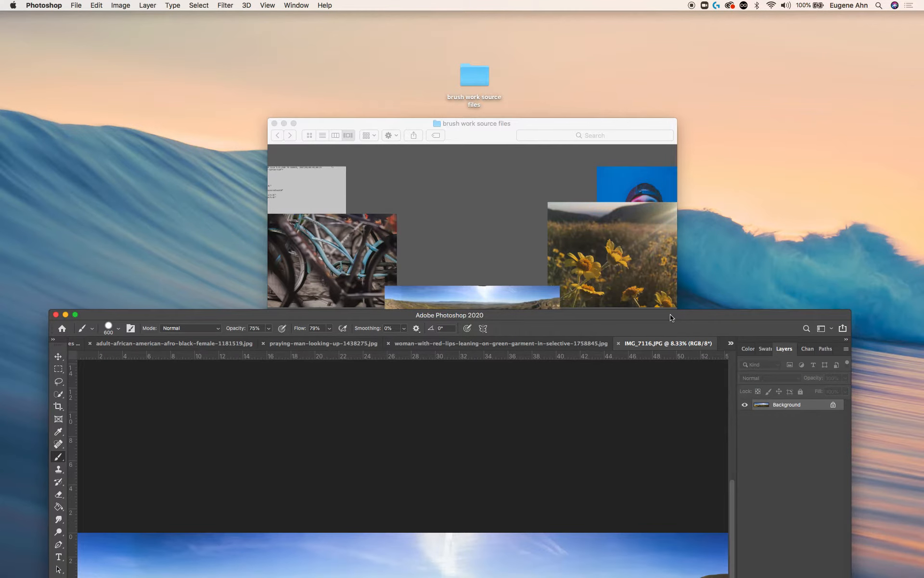
Enlarge the Photoshop window to fill the screen and convert the panorama's locked Background into an editable layer named Layer 0.
double_click(670, 315)
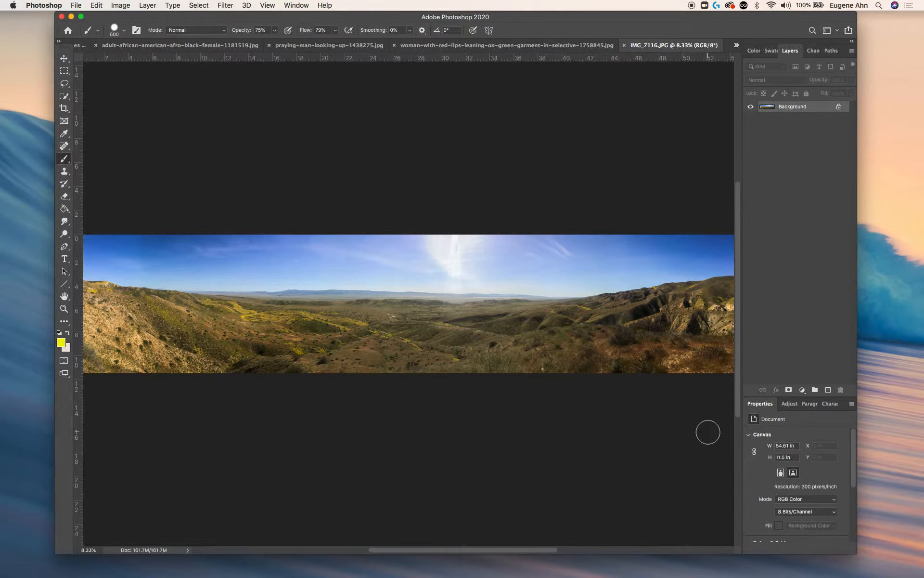
drag(666, 19, 612, 19)
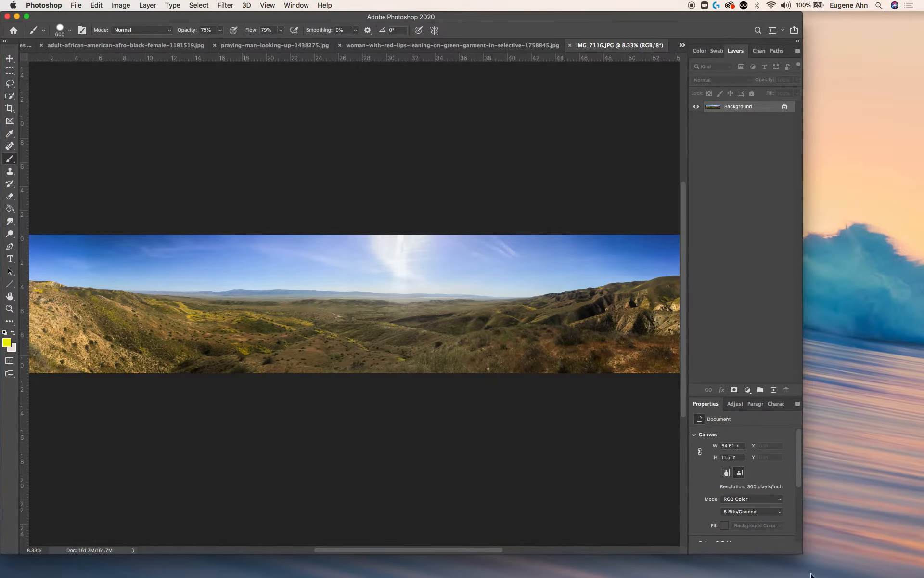
double_click(798, 558)
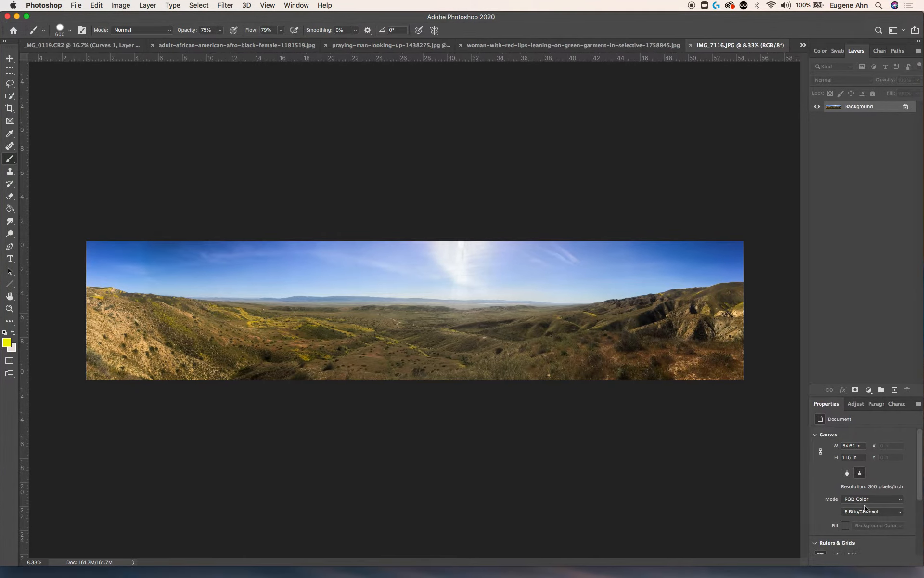
double_click(885, 109)
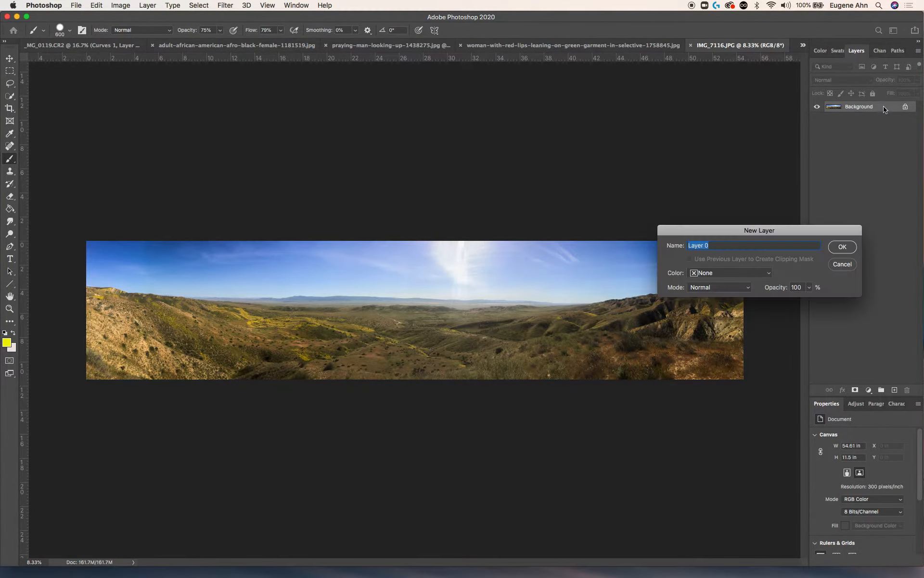
click(838, 248)
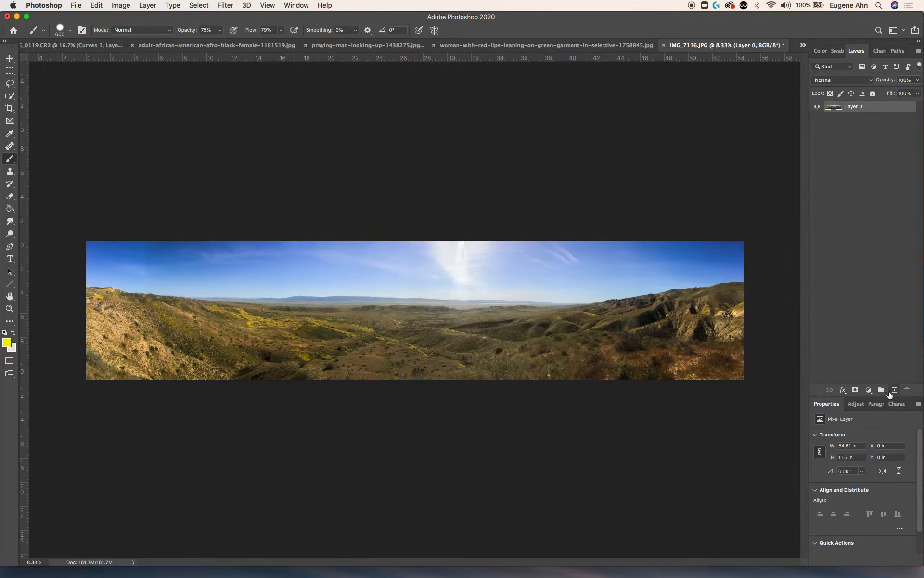
Add an Exposure adjustment layer above Layer 0 and name it Highlights.
click(869, 390)
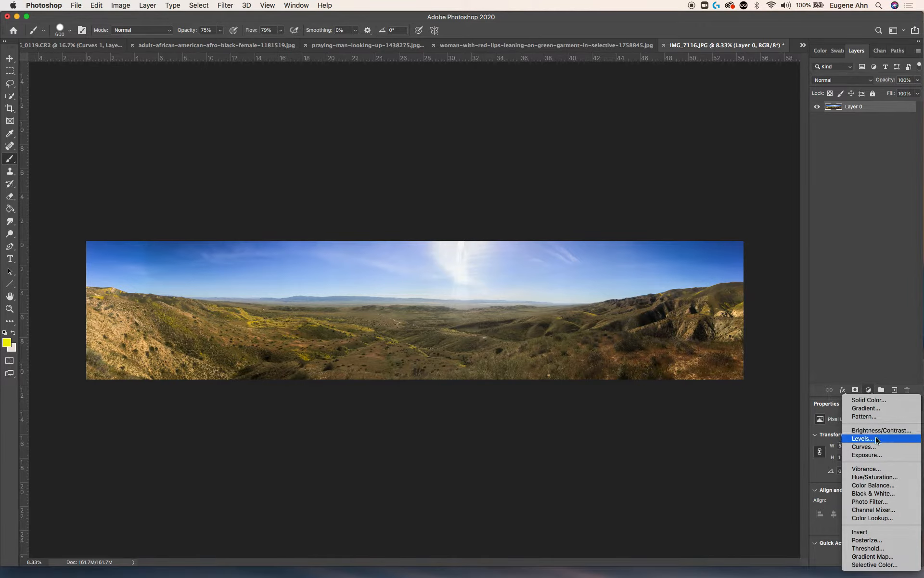
click(874, 455)
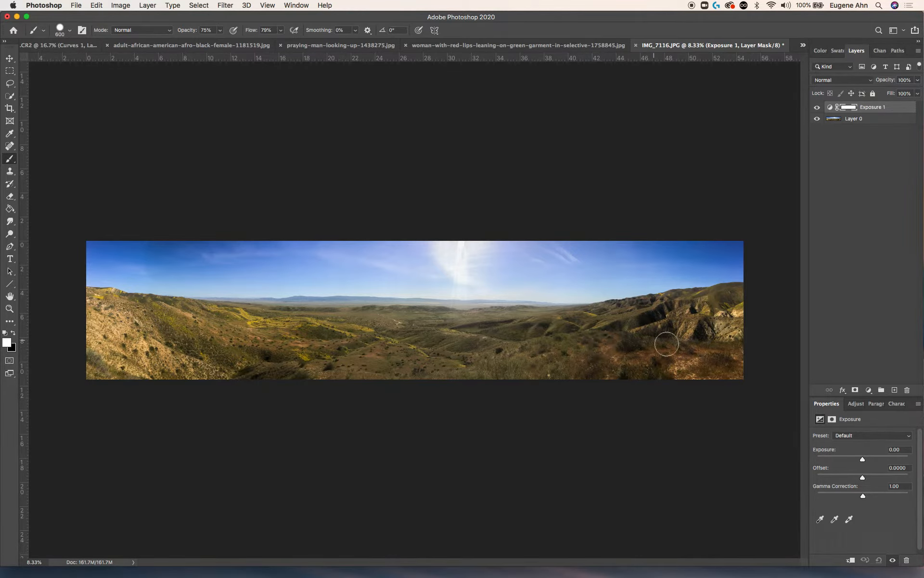
double_click(872, 107)
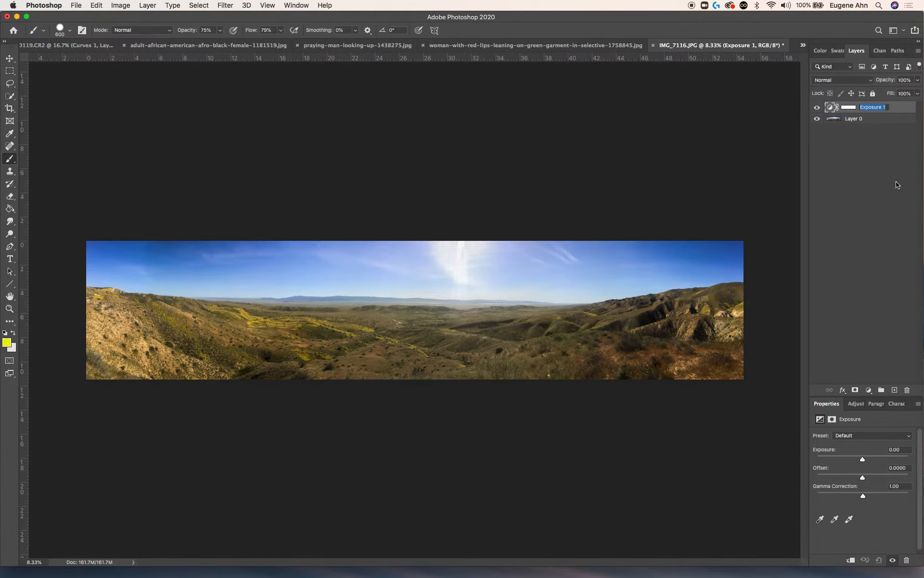
text(Highlights)
key(Return)
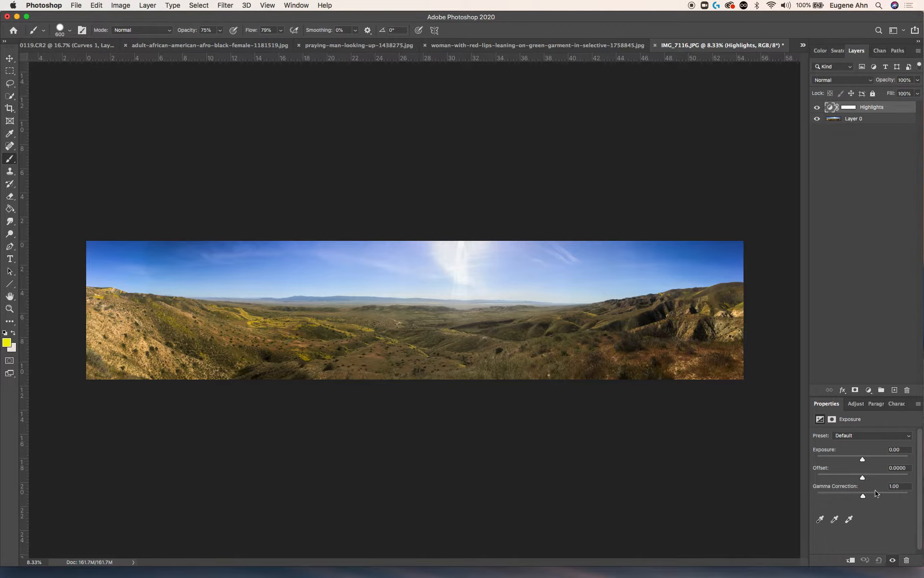
Set the Highlights layer's exposure to -1.61 and fill its layer mask with black using the Paint Bucket.
mouse_move(861, 458)
mouse_down()
mouse_move(845, 460)
mouse_move(864, 460)
mouse_up()
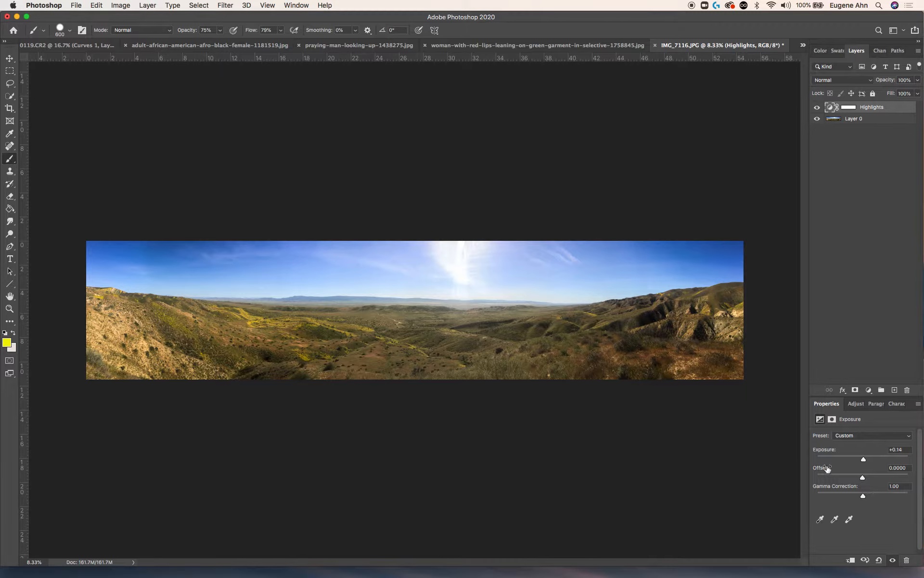
drag(863, 459, 852, 462)
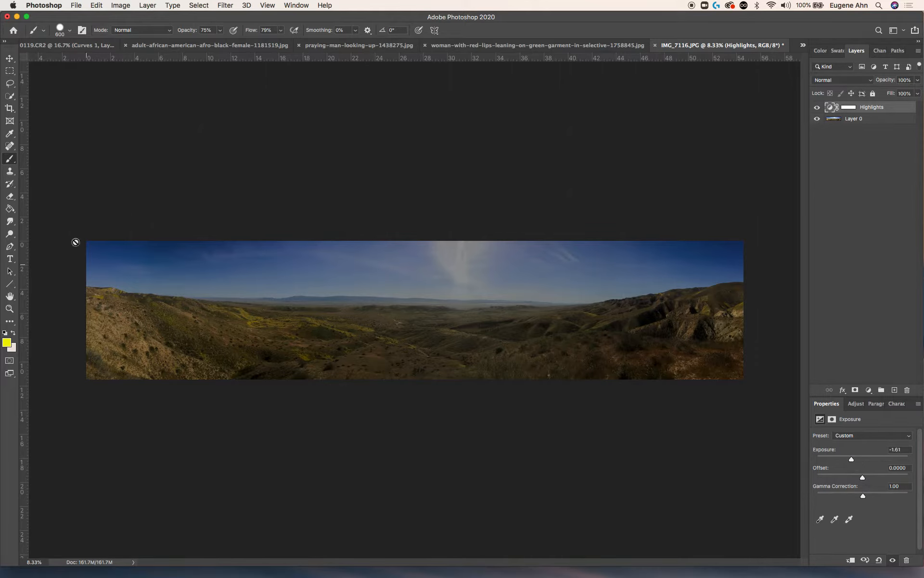
click(848, 108)
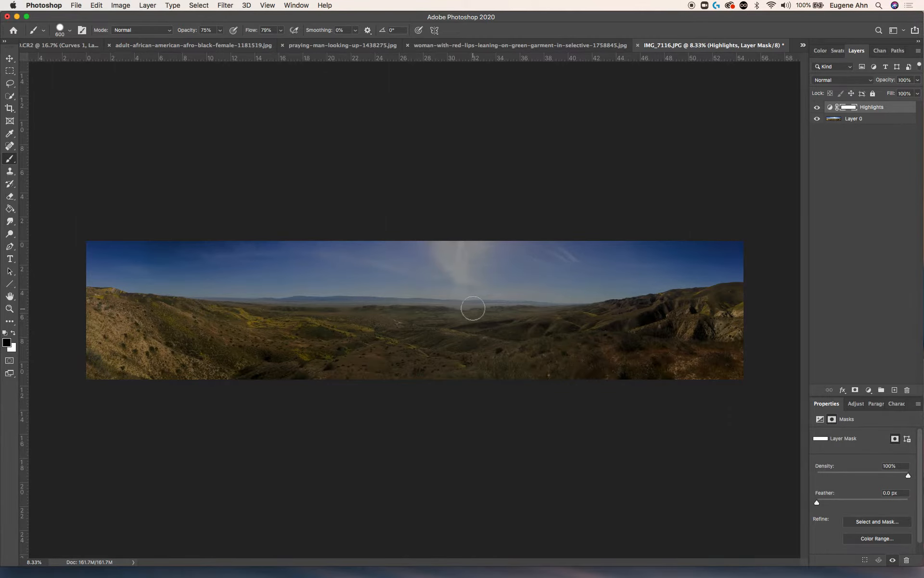
key(x)
key(g)
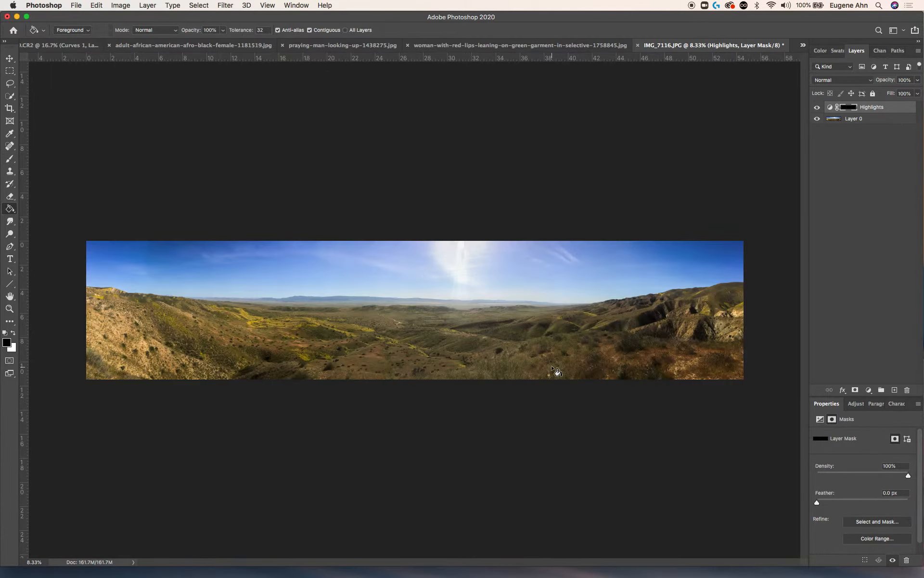
click(539, 363)
Paint white on the Highlights mask over the sun and surrounding sky with a 900 px brush at 51% flow and 36% opacity.
key(x)
key(b)
key(bracketright)
key(bracketright)
key(bracketright)
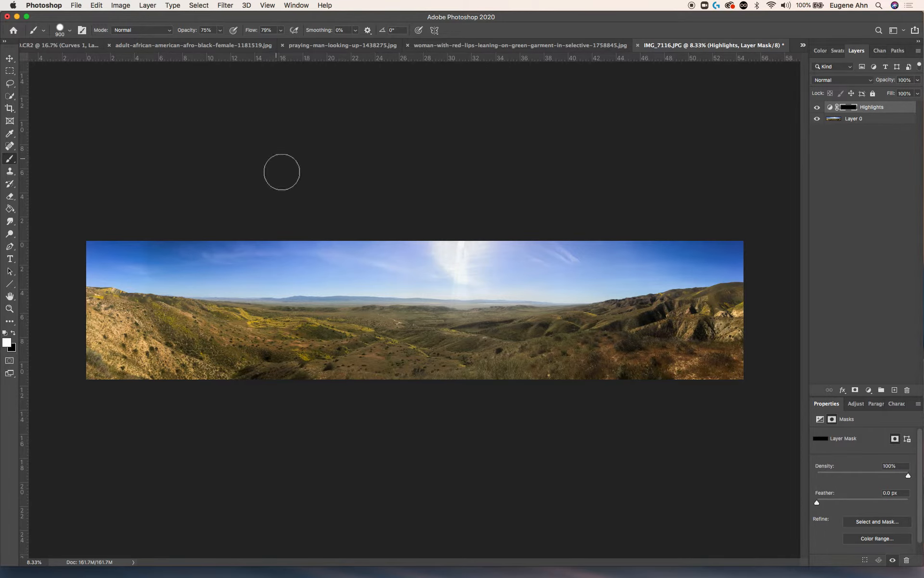
click(281, 30)
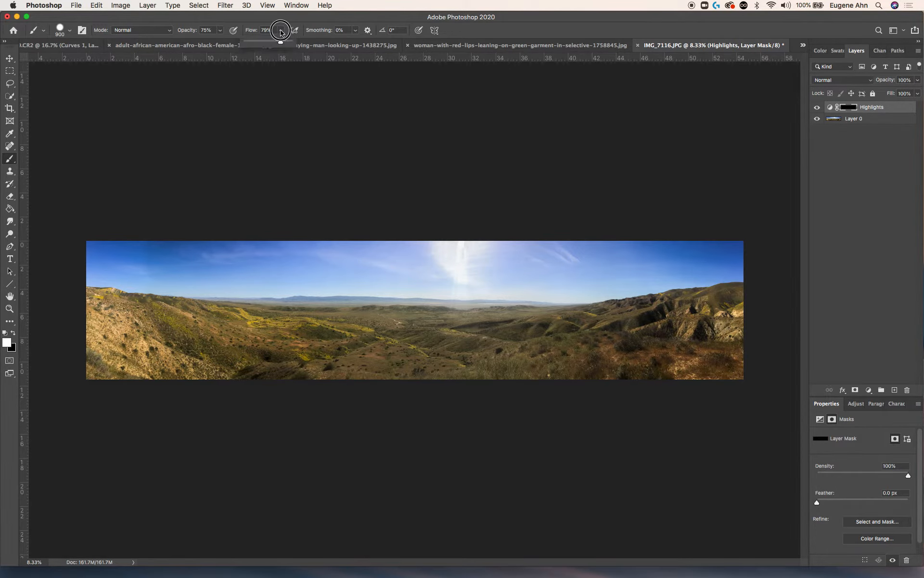
drag(270, 42, 268, 42)
mouse_move(406, 252)
mouse_down()
mouse_move(450, 255)
mouse_move(465, 275)
mouse_up()
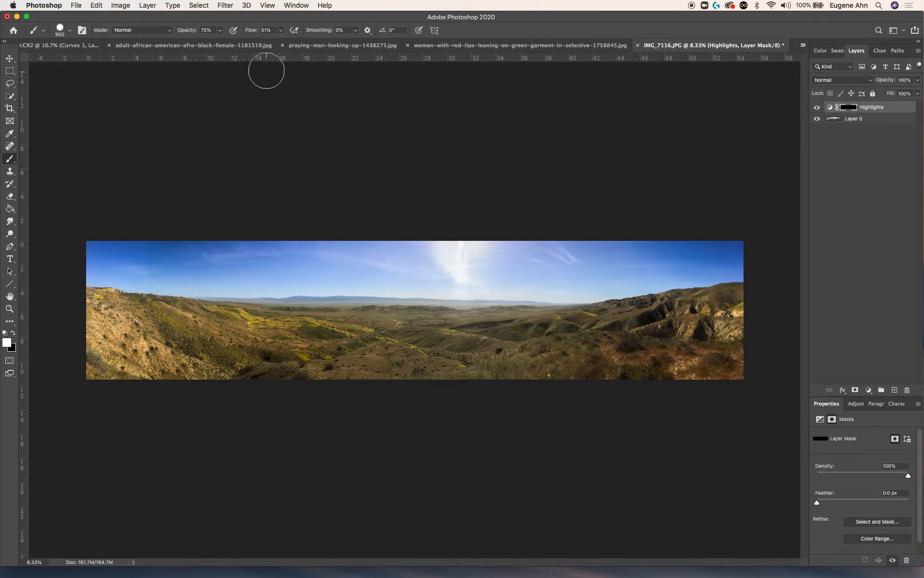
click(219, 31)
mouse_move(440, 252)
mouse_down()
mouse_move(460, 261)
mouse_move(440, 254)
mouse_move(465, 253)
mouse_move(468, 266)
mouse_move(365, 246)
mouse_move(464, 266)
mouse_move(418, 255)
mouse_move(573, 254)
mouse_move(450, 275)
mouse_move(350, 266)
mouse_move(335, 247)
mouse_move(403, 258)
mouse_move(467, 285)
mouse_move(436, 294)
mouse_move(500, 286)
mouse_move(413, 288)
mouse_move(515, 283)
mouse_move(411, 287)
mouse_move(399, 275)
mouse_move(433, 282)
mouse_move(487, 245)
mouse_move(497, 254)
mouse_move(481, 257)
mouse_move(471, 298)
mouse_move(460, 287)
mouse_move(506, 285)
mouse_move(531, 259)
mouse_up()
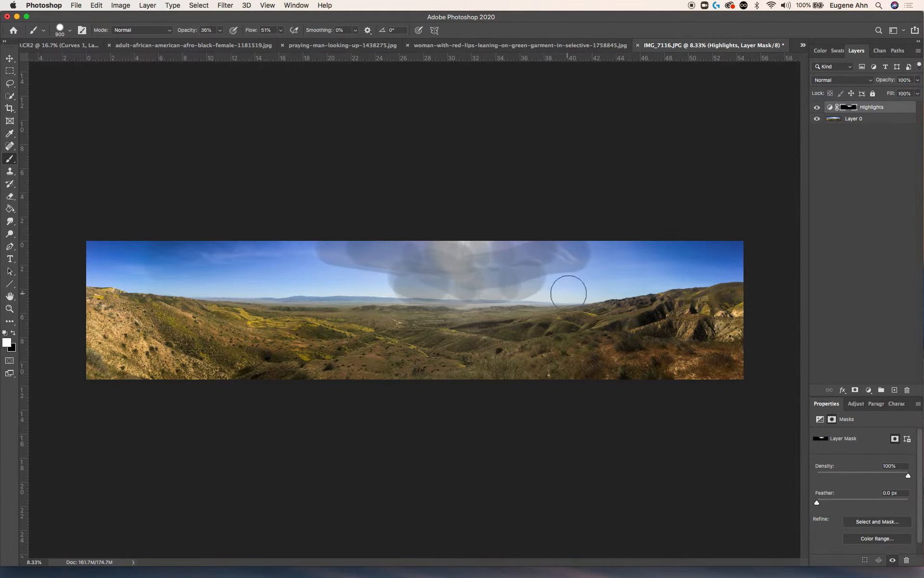
Try Overlay blending at 35% opacity on the Highlights layer and compare the photo with and without it.
click(846, 81)
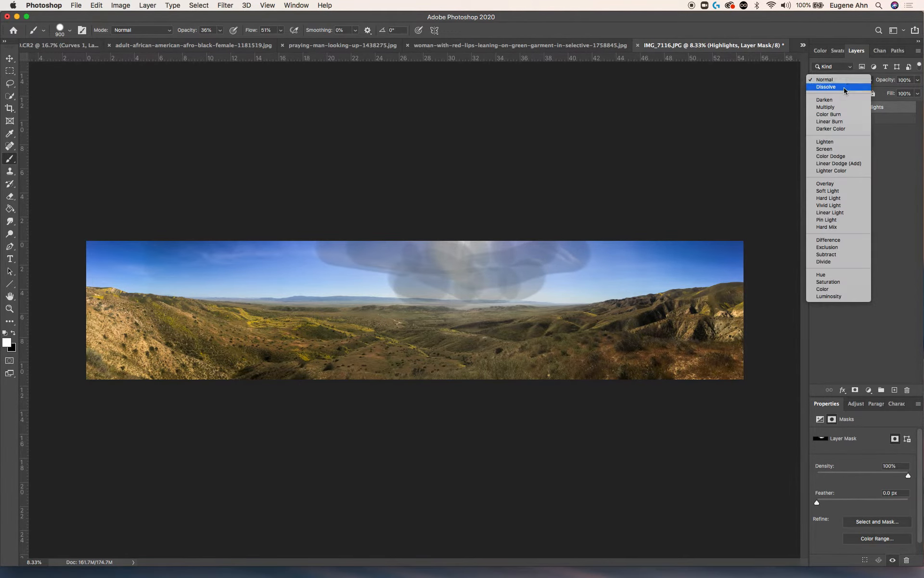
click(844, 185)
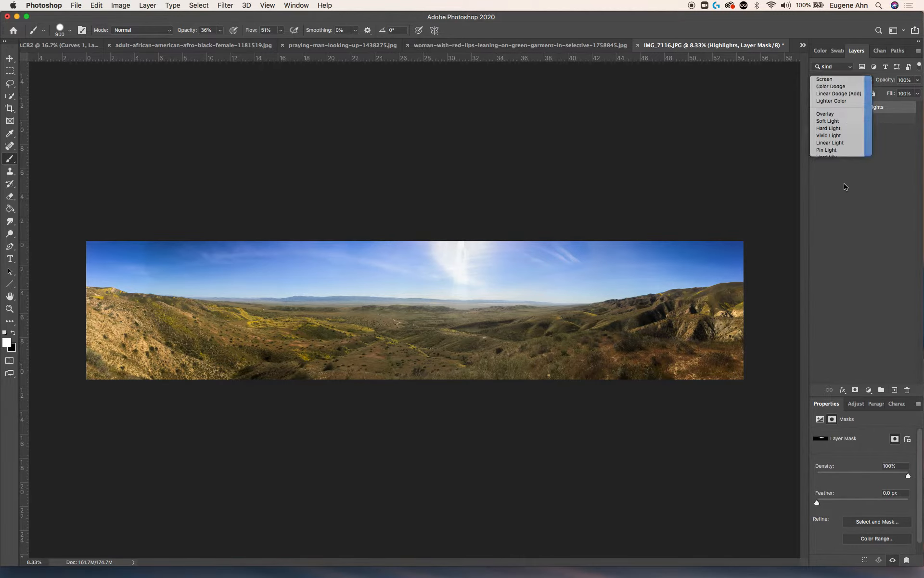
click(918, 81)
drag(918, 92, 888, 94)
click(817, 108)
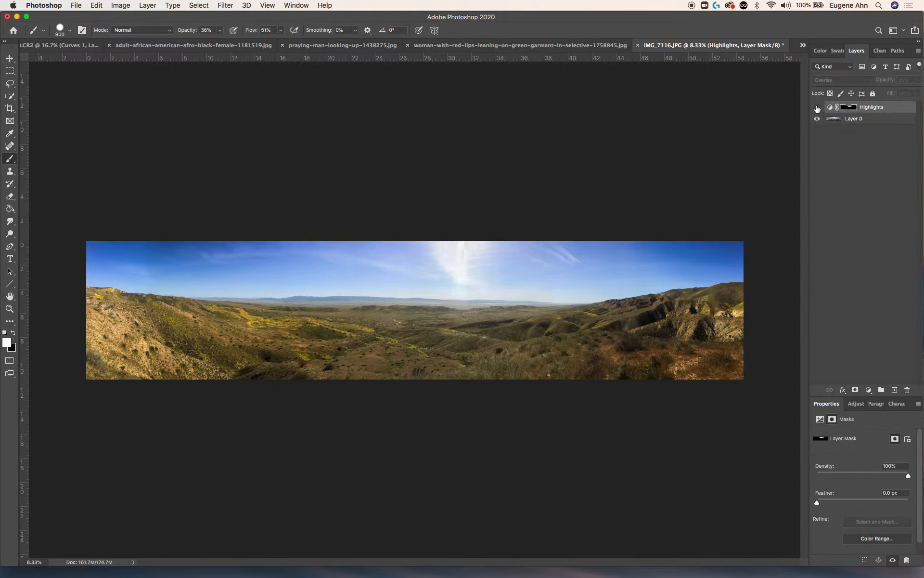
click(817, 107)
Set the Highlights layer to Screen blending at 49% opacity and compare the photo with and without it.
click(857, 81)
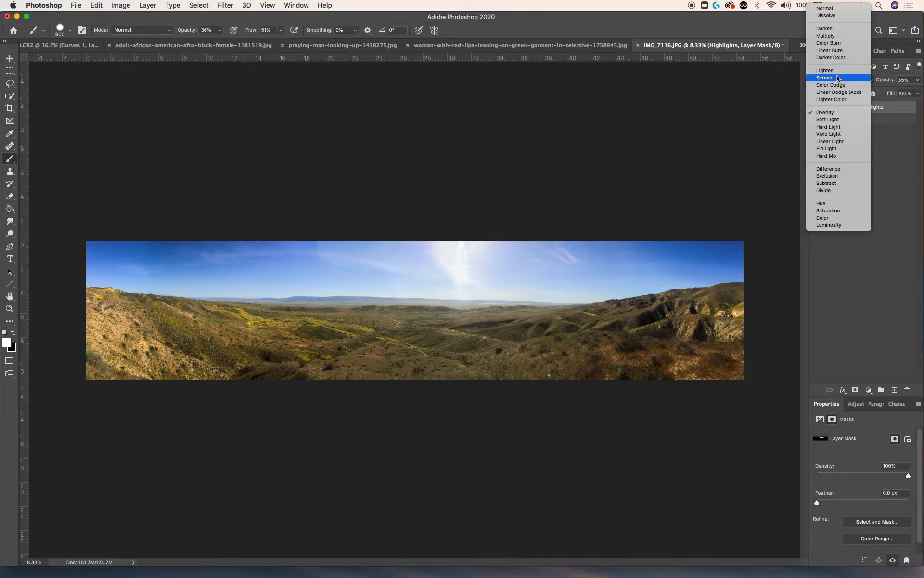
click(837, 78)
click(917, 81)
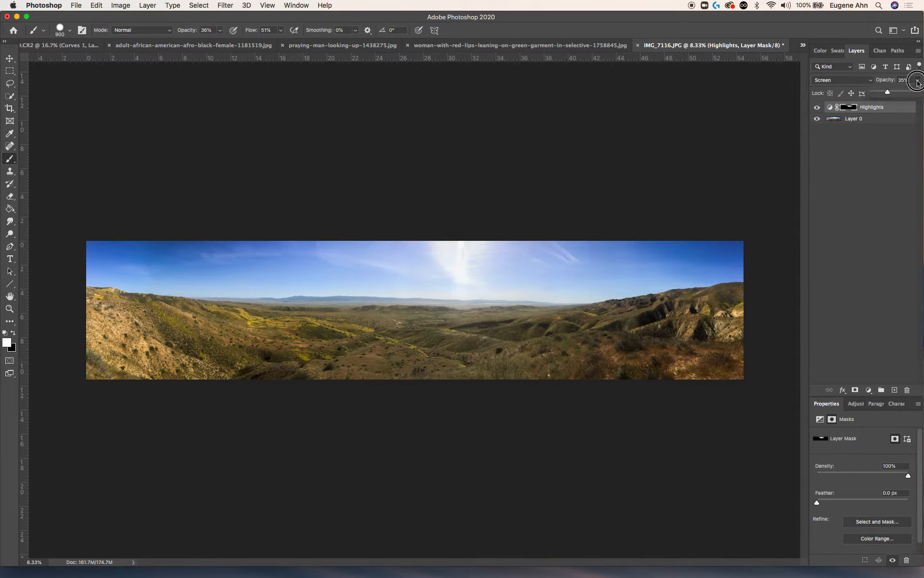
mouse_move(904, 93)
mouse_down()
mouse_move(912, 93)
mouse_move(894, 94)
mouse_up()
click(817, 108)
click(817, 108)
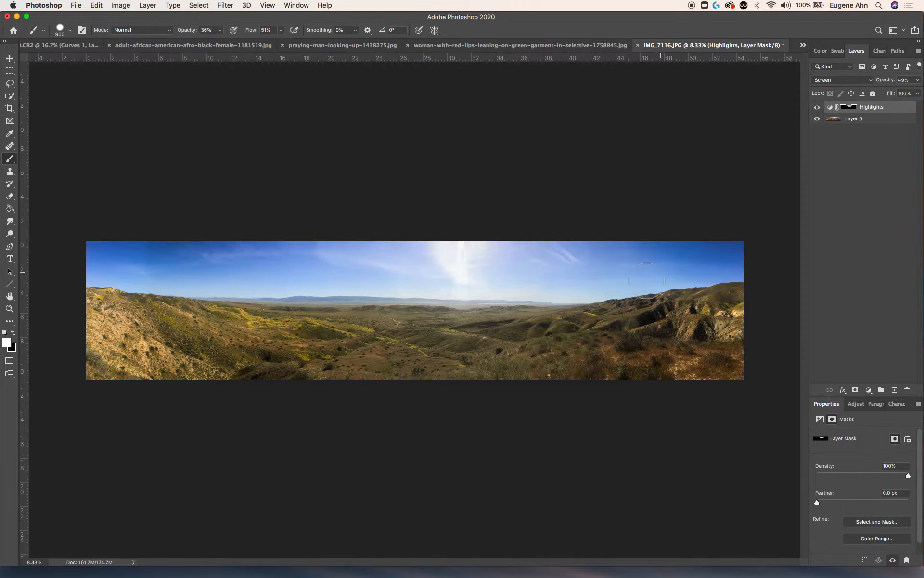
Paint black on the Highlights mask across the sky around the sun, using brush opacities of 8% and 25%.
key(x)
key(z)
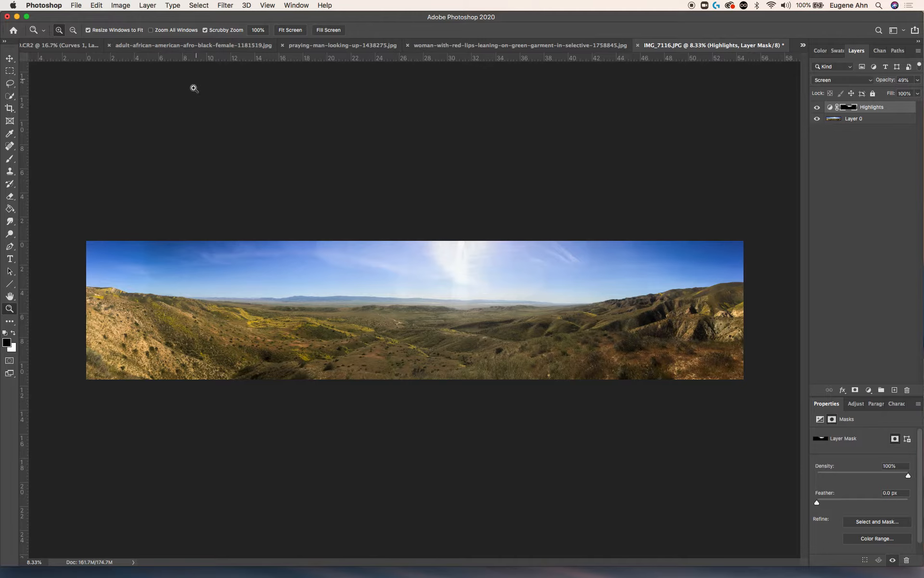
key(b)
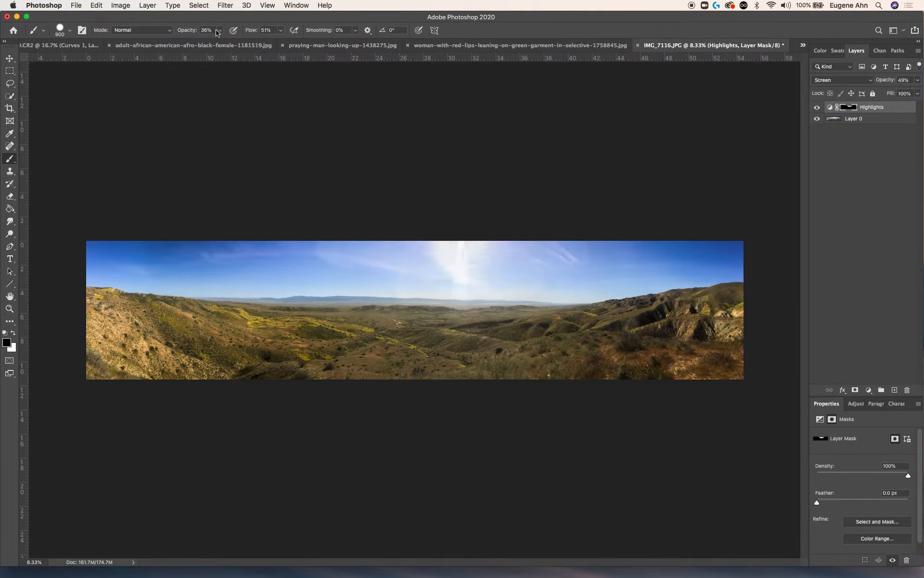
click(220, 30)
drag(207, 43, 205, 42)
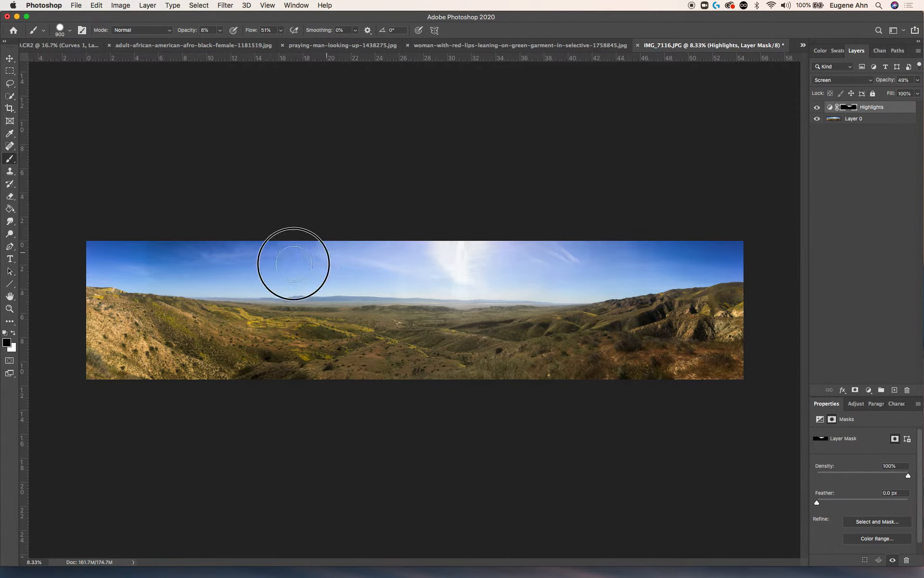
click(219, 31)
click(231, 43)
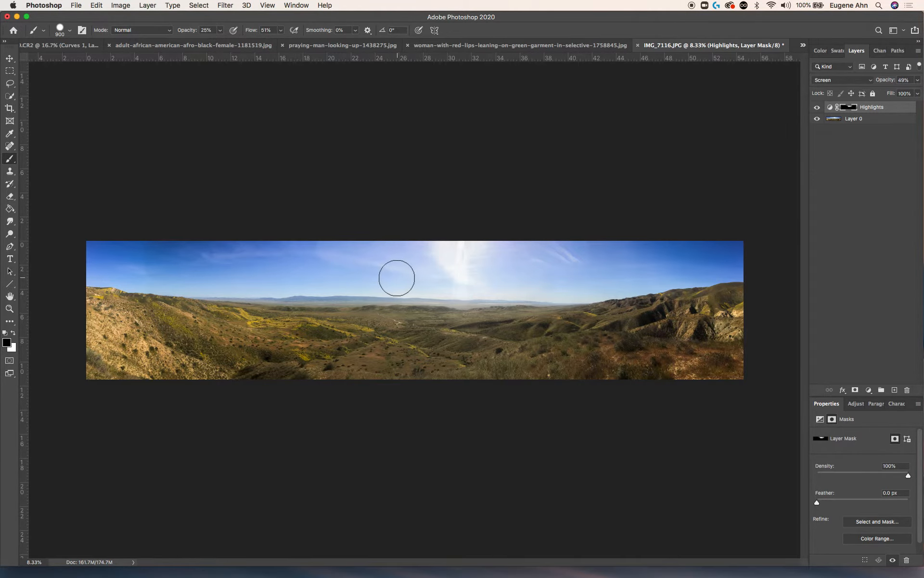
click(410, 275)
mouse_move(410, 275)
mouse_down()
mouse_move(549, 292)
mouse_move(584, 273)
mouse_up()
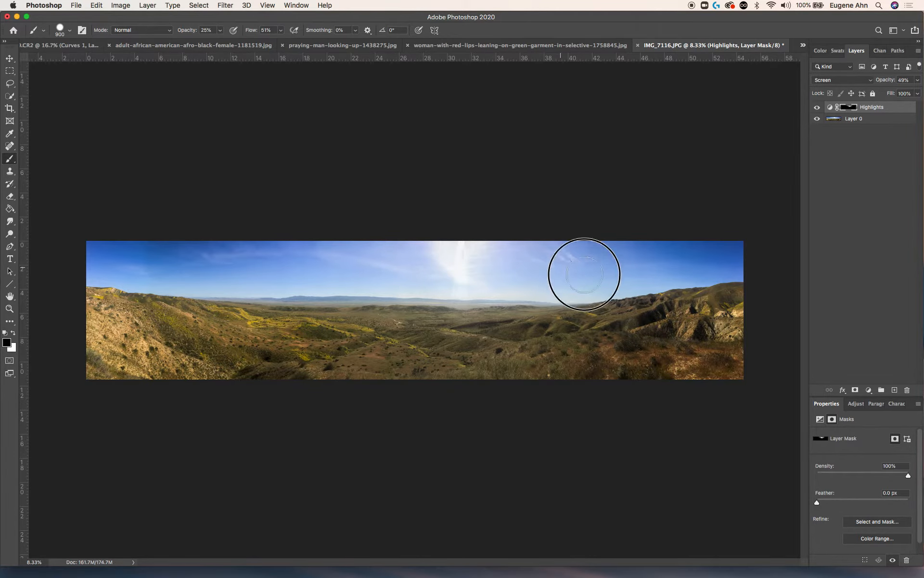
click(582, 244)
click(637, 262)
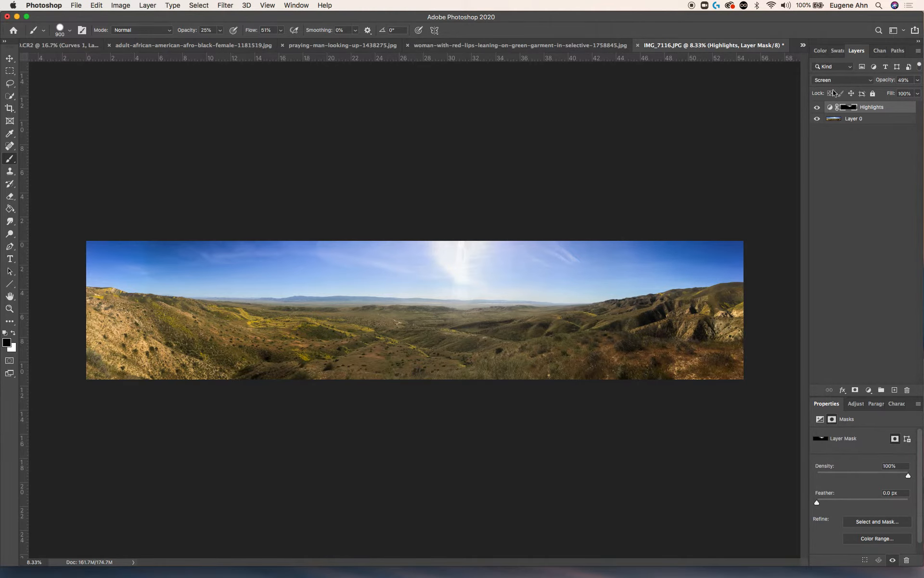
Toggle the Highlights layer's visibility repeatedly to compare the panorama before and after the adjustment.
click(817, 108)
click(817, 108)
click(817, 107)
click(817, 108)
click(817, 107)
click(817, 107)
click(817, 108)
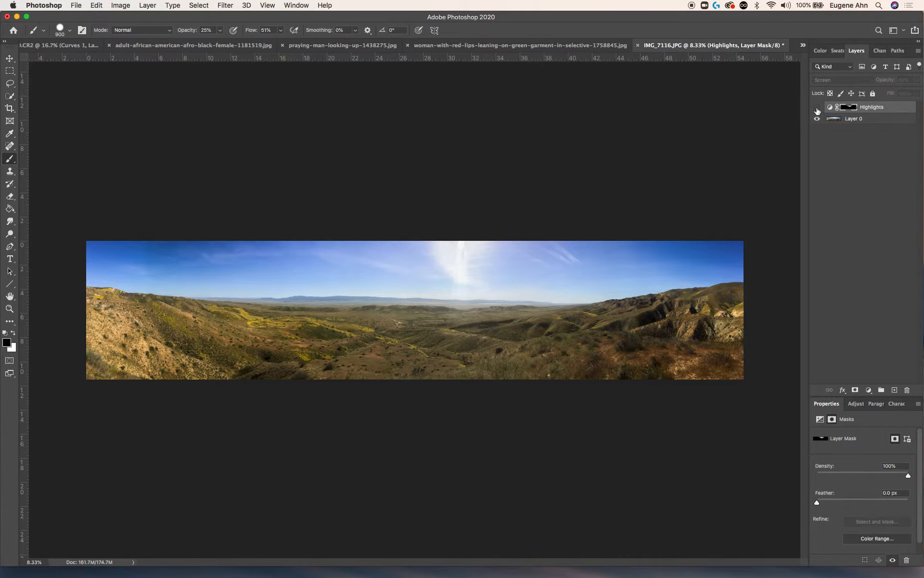
Lower the Highlights layer's exposure to -3.44 and set its layer opacity to 74%.
click(817, 108)
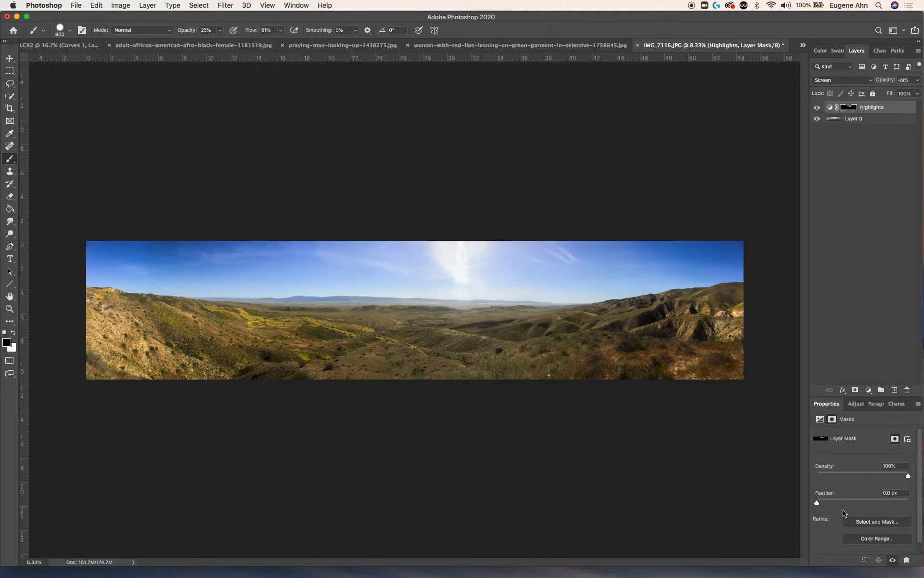
click(877, 111)
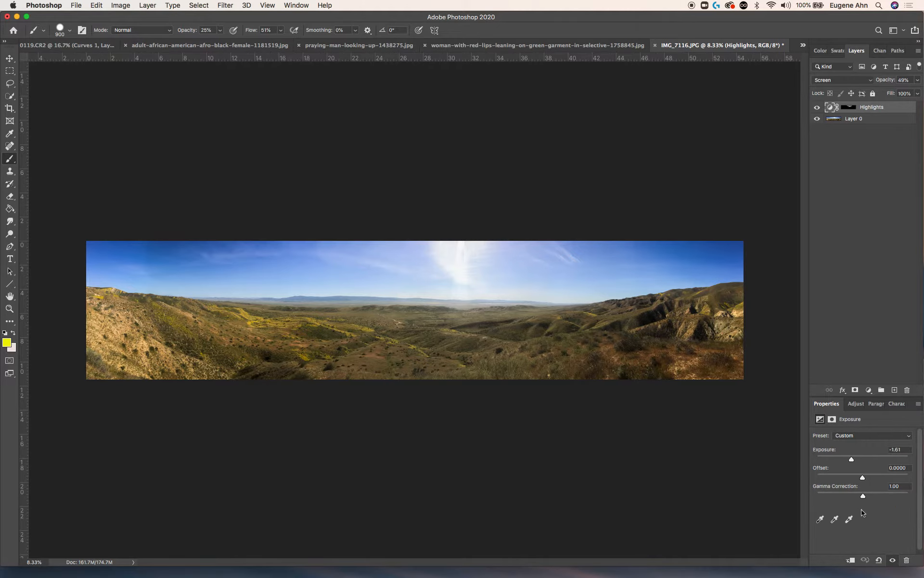
mouse_move(852, 461)
mouse_down()
mouse_move(831, 461)
mouse_move(840, 462)
mouse_up()
drag(917, 80, 905, 93)
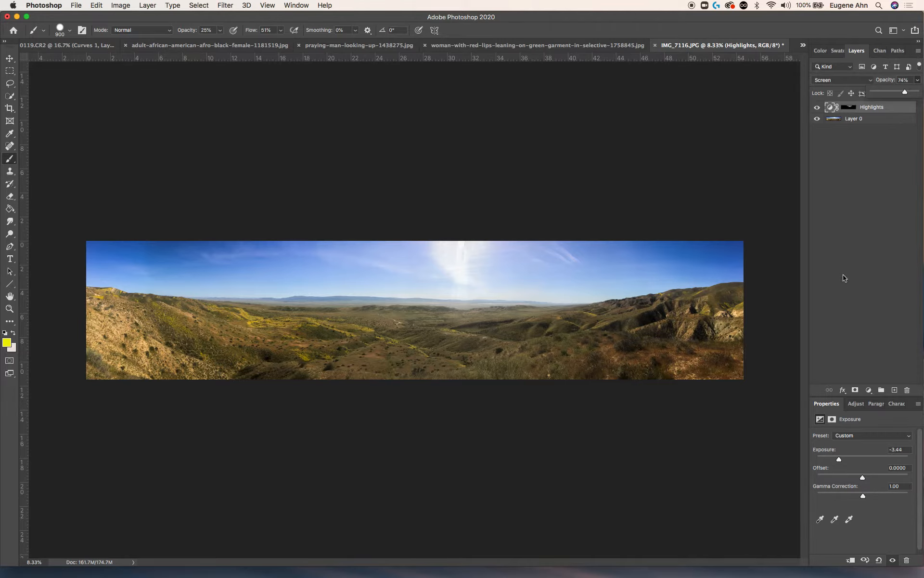
Add an orange (#d77b18) Solid Color fill layer above the Highlights layer.
click(869, 390)
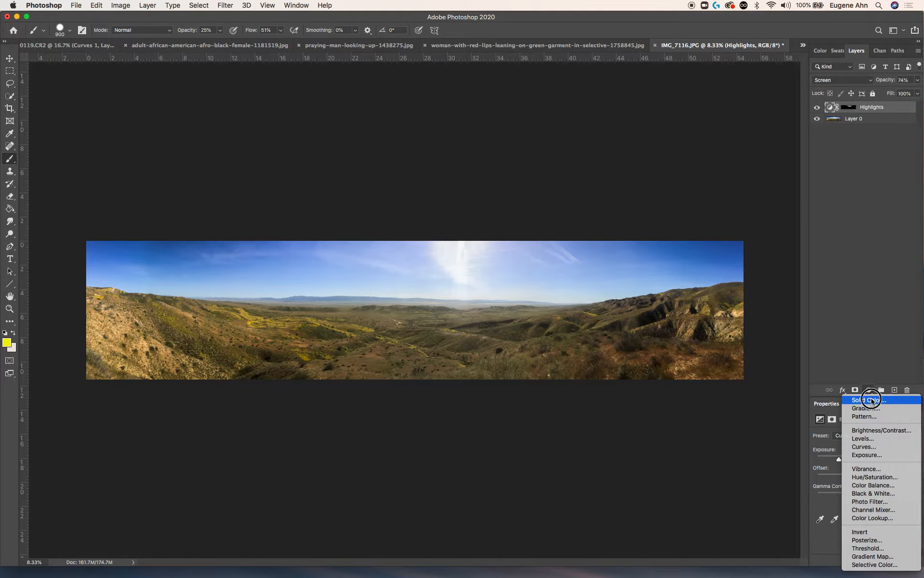
click(871, 400)
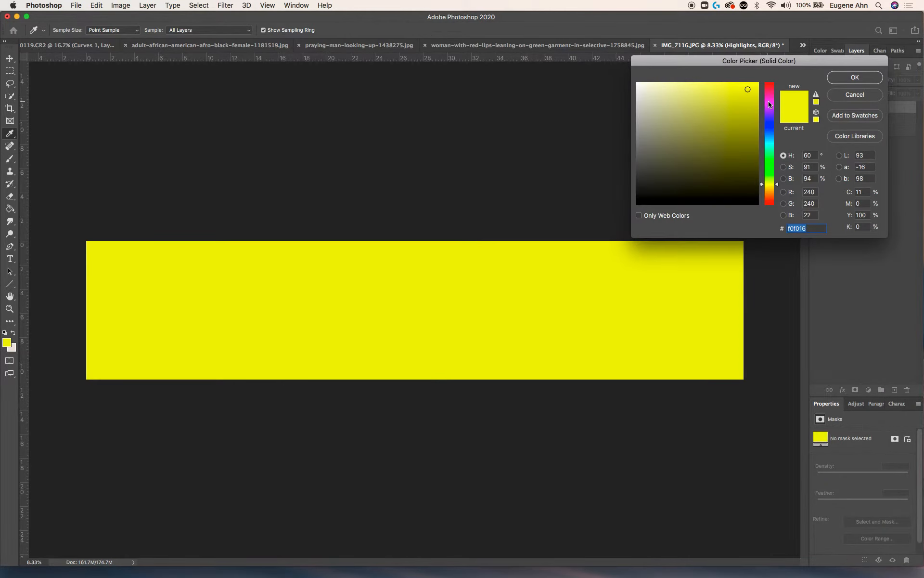
click(770, 194)
click(746, 101)
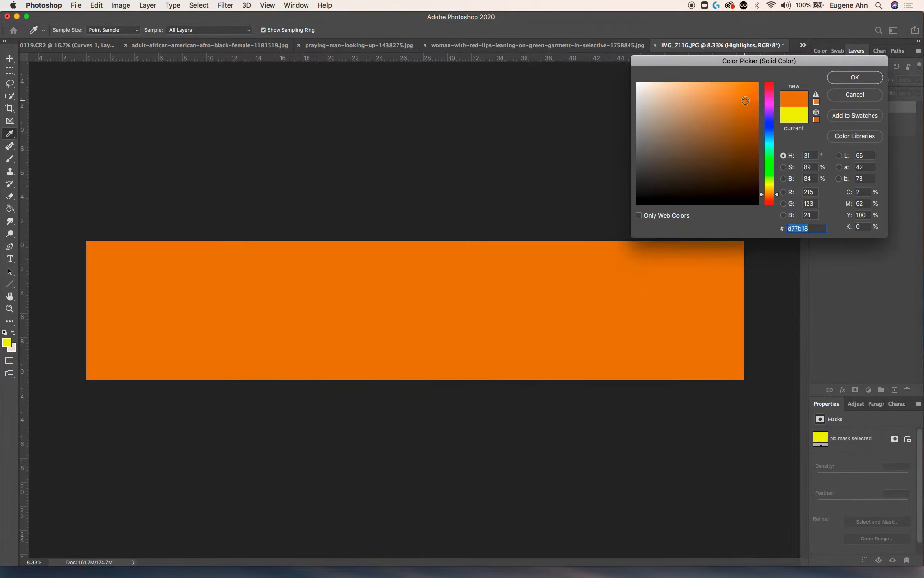
click(848, 79)
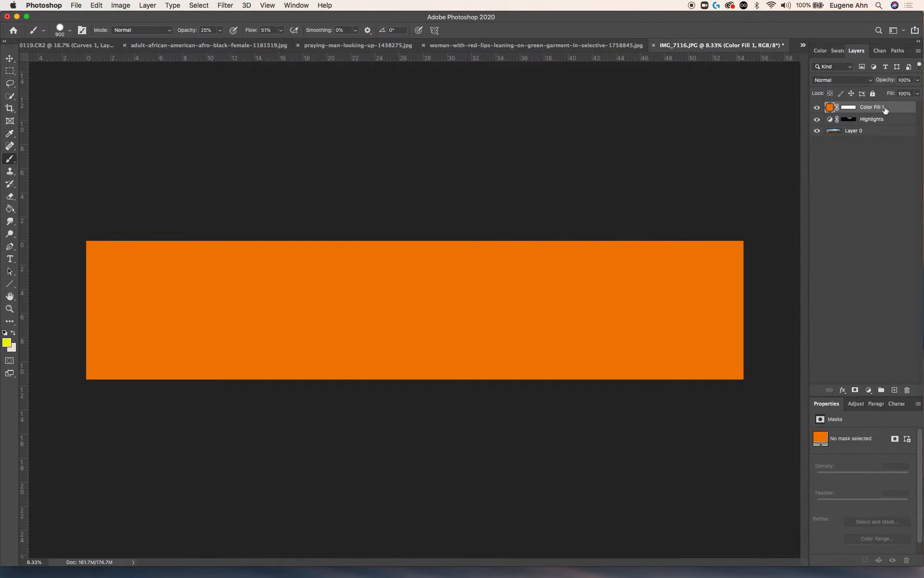
Set the orange fill layer to Soft Light blending at 15% opacity.
click(857, 80)
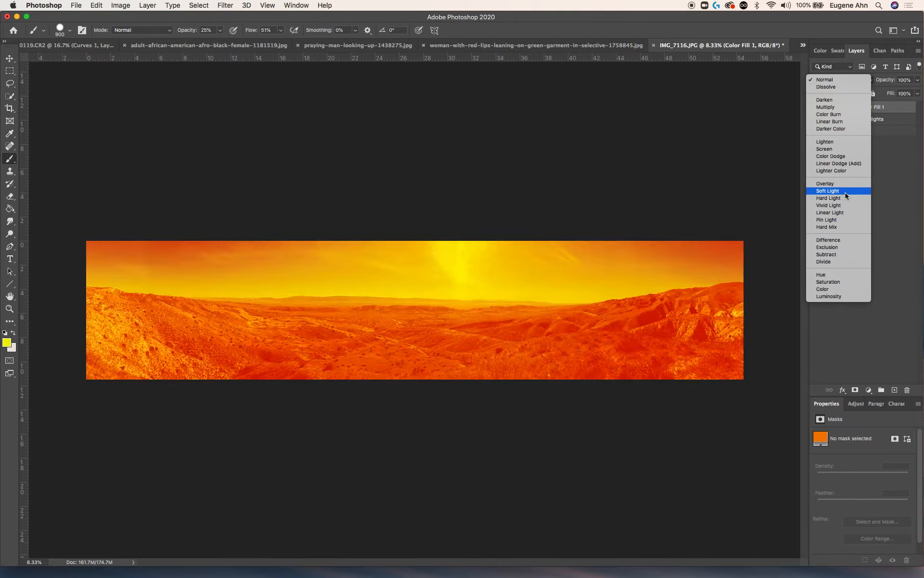
click(845, 191)
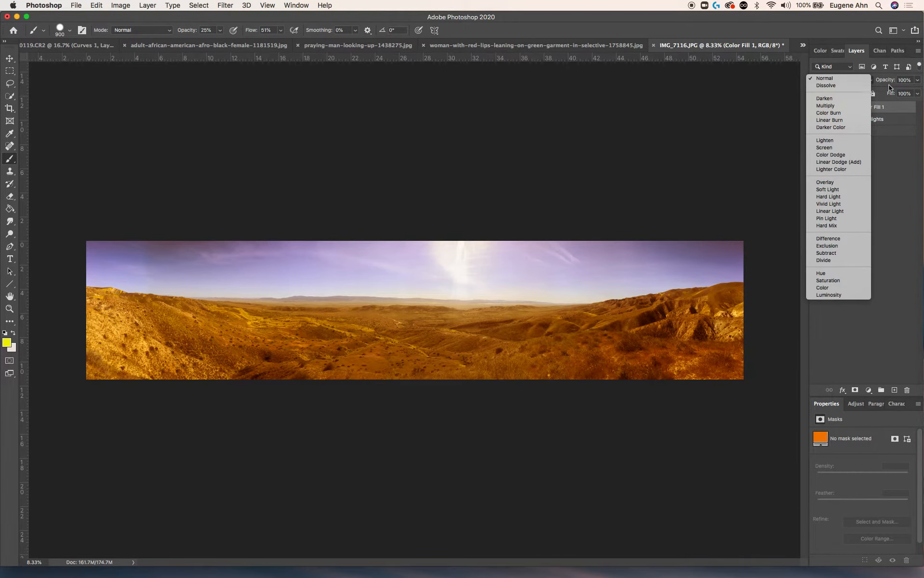
click(918, 80)
drag(898, 93, 893, 92)
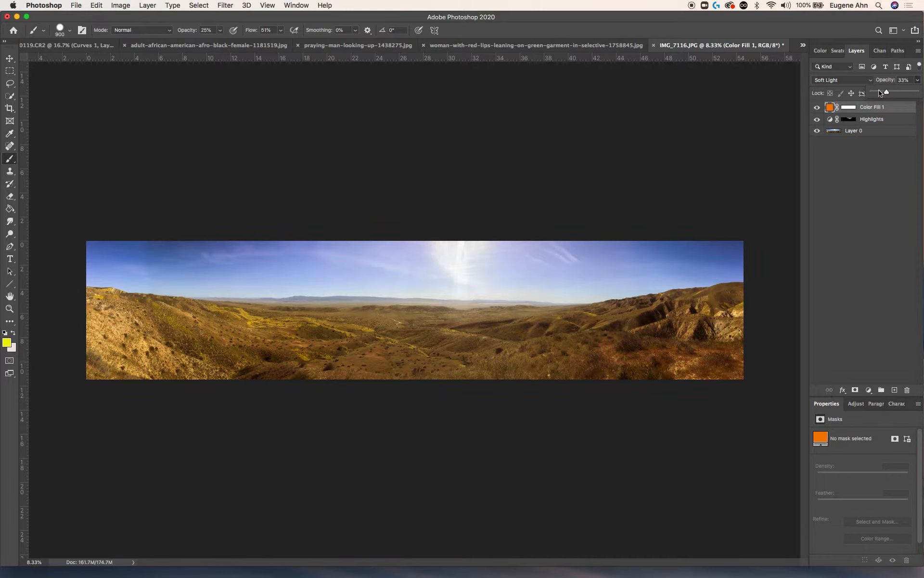
Fill the orange fill layer's mask entirely with black.
click(852, 109)
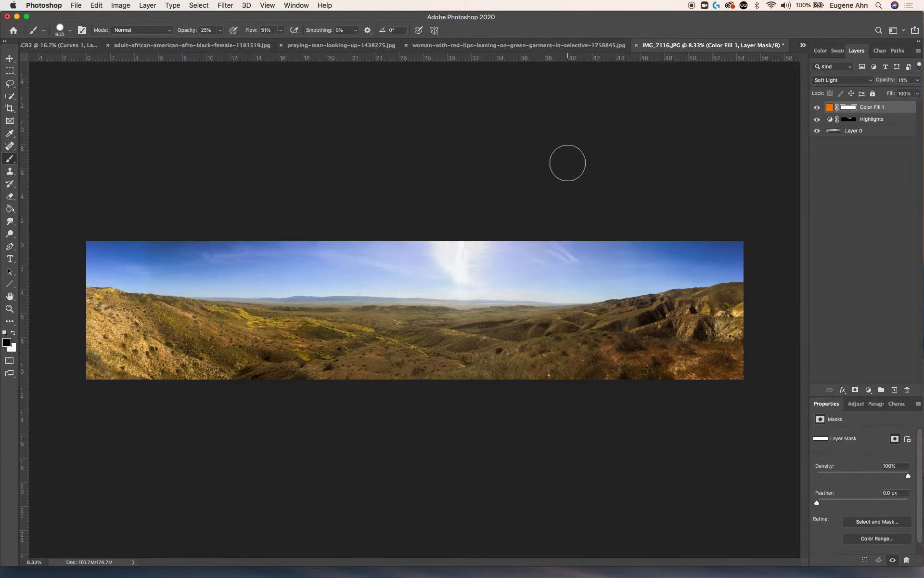
key(g)
click(474, 291)
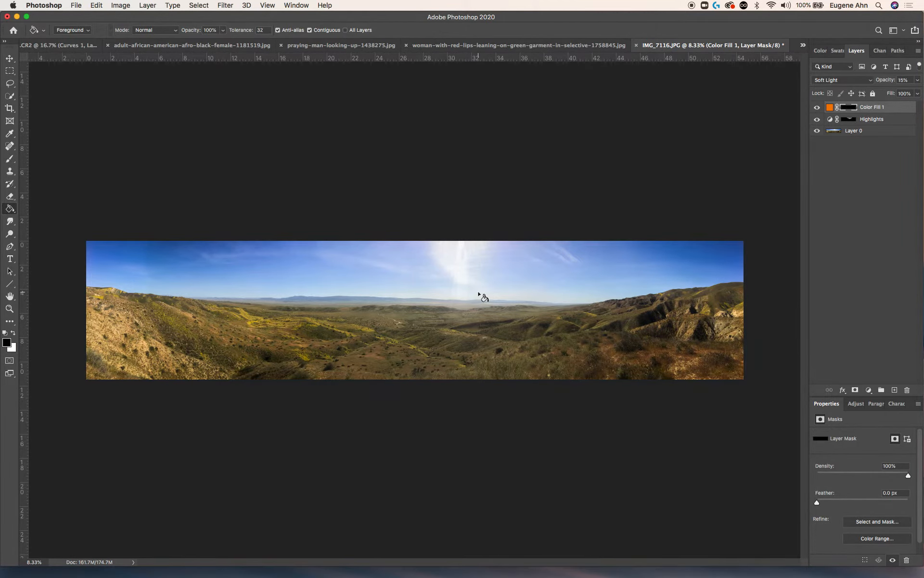
Paint white on the orange fill's mask across the hills and valley, using a size 600 brush at 25% opacity.
key(b)
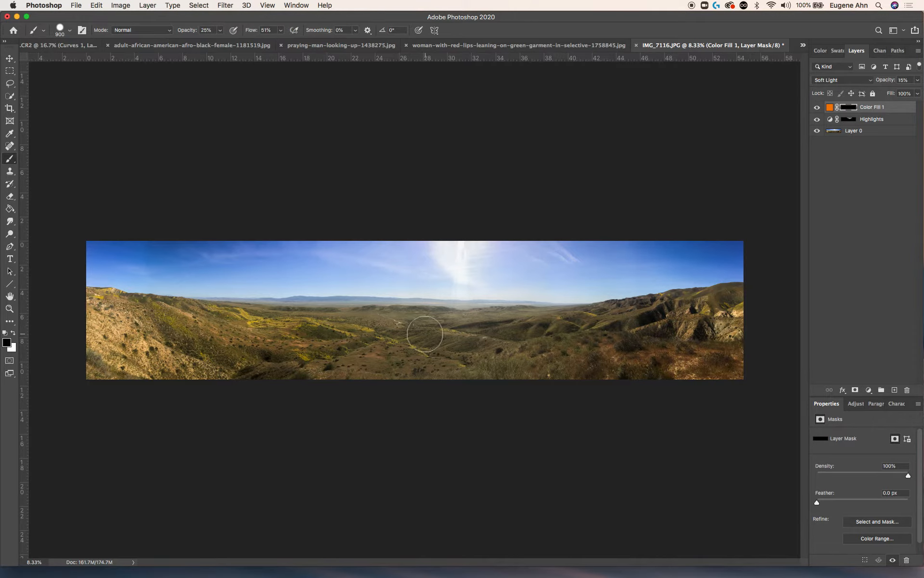
key(bracketright)
key(bracketright)
key(bracketleft)
key(bracketleft)
key(x)
mouse_move(507, 326)
mouse_down()
mouse_move(565, 325)
mouse_move(626, 307)
mouse_move(656, 316)
mouse_move(751, 311)
mouse_move(691, 289)
mouse_move(659, 326)
mouse_move(599, 347)
mouse_up()
key(bracketleft)
key(bracketleft)
key(bracketleft)
click(504, 351)
click(455, 364)
click(361, 332)
click(182, 314)
click(178, 315)
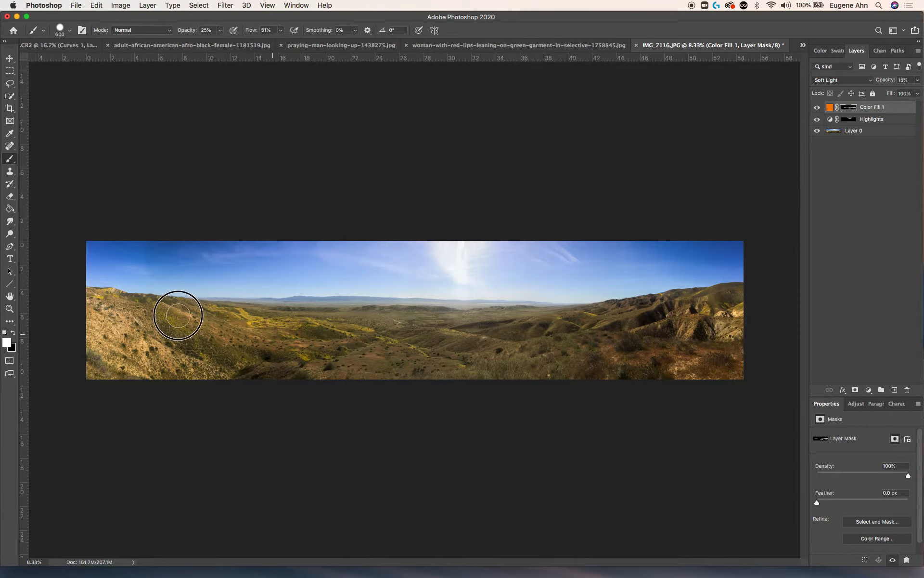
click(104, 323)
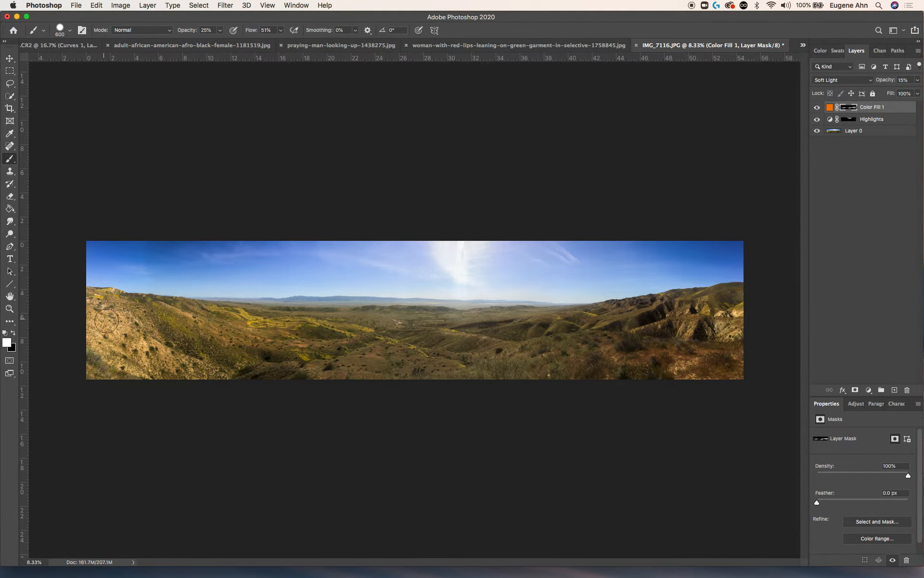
click(152, 364)
click(103, 346)
click(296, 366)
click(415, 350)
click(460, 364)
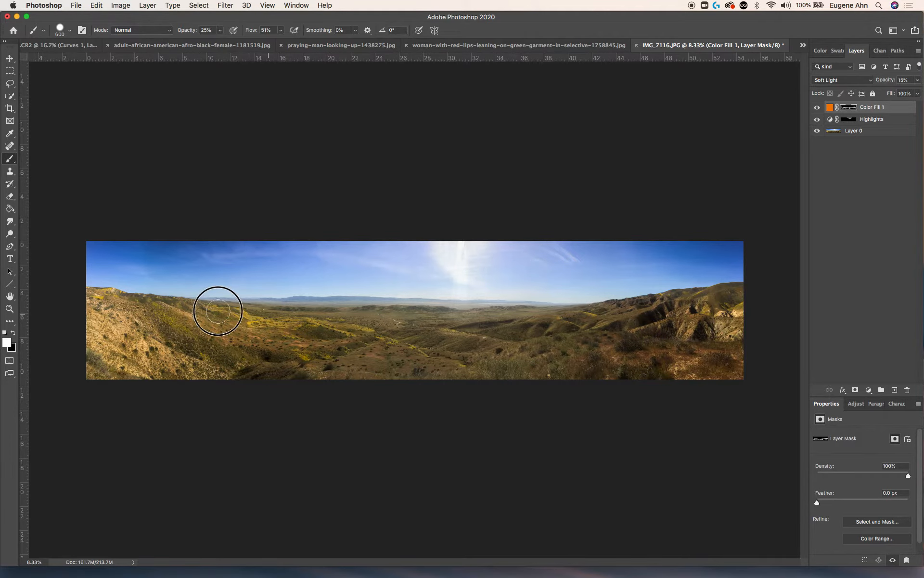
click(159, 309)
Show the Color Fill 1 mask on its own to examine the painted strokes, and return to the photo.
alt+click(850, 111)
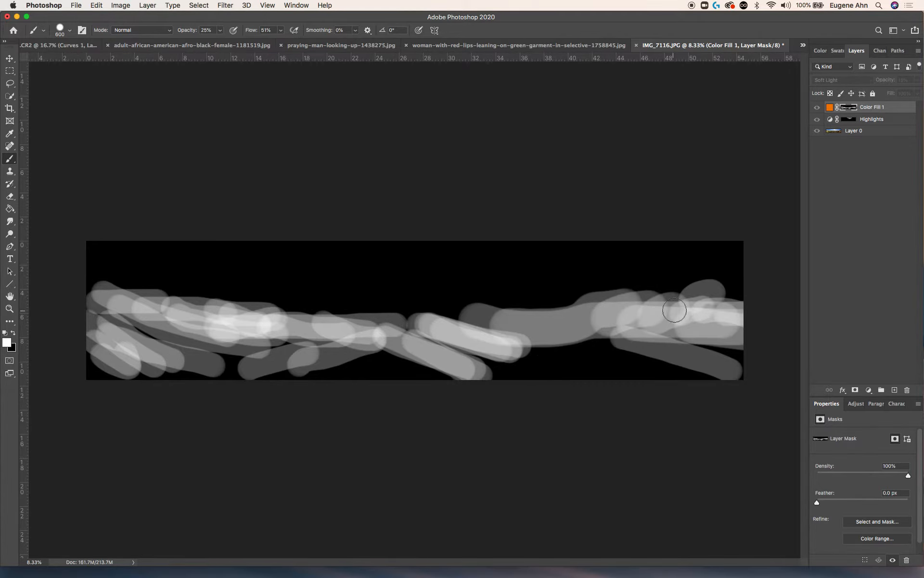
alt+click(850, 110)
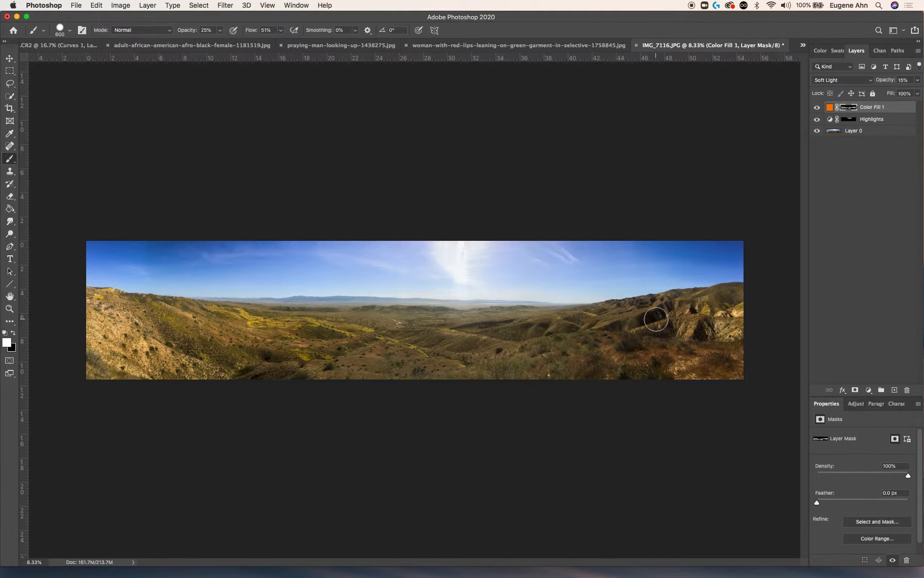
Compare the red-lips portrait with and without its Brightness/Contrast layer, and return to the panorama.
click(545, 46)
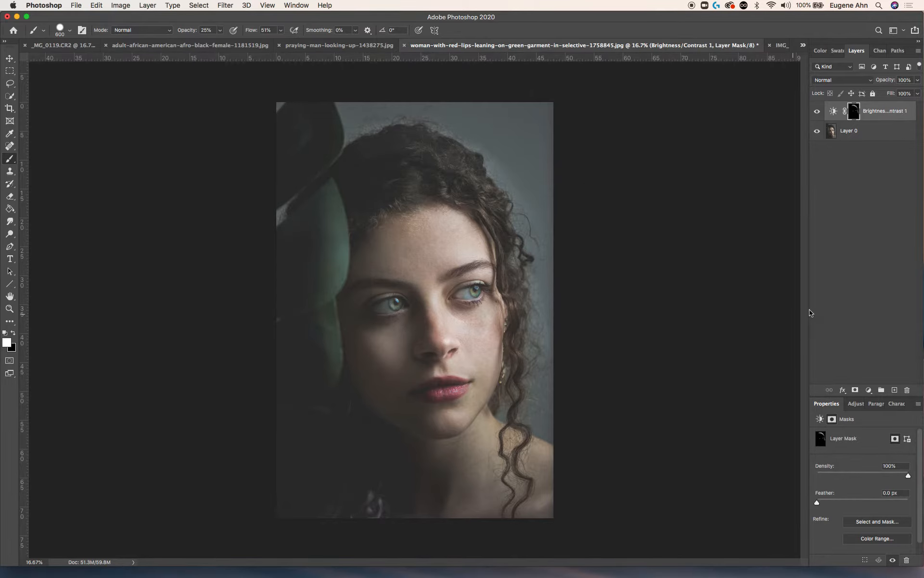
click(818, 112)
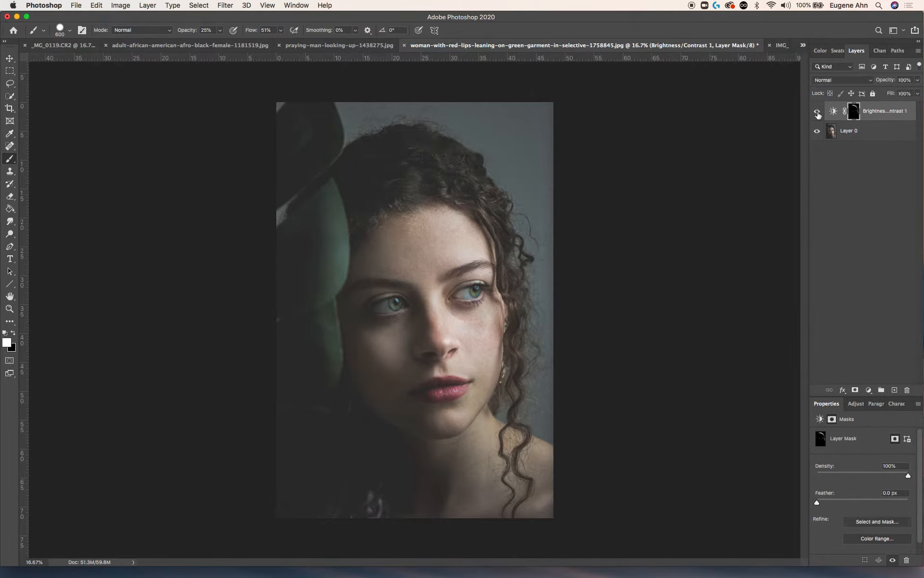
click(817, 112)
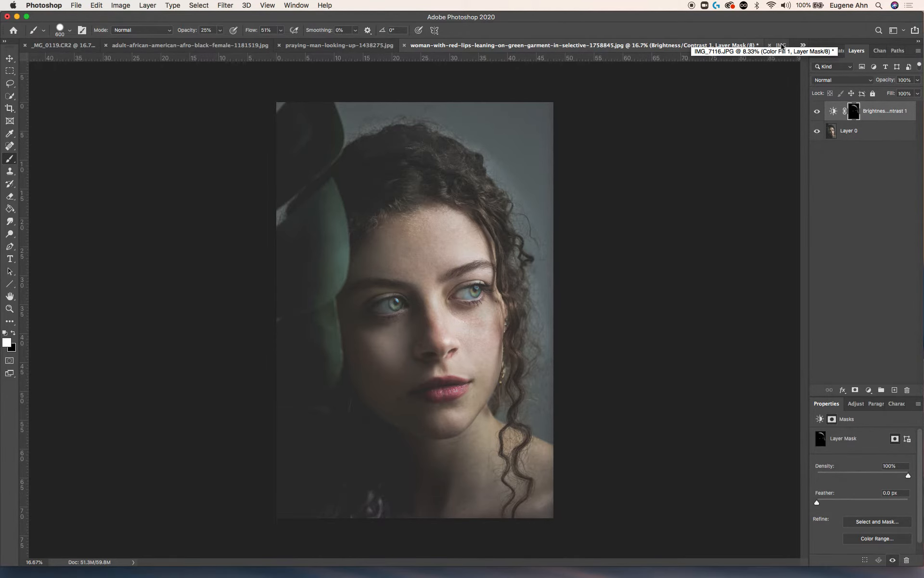
click(781, 47)
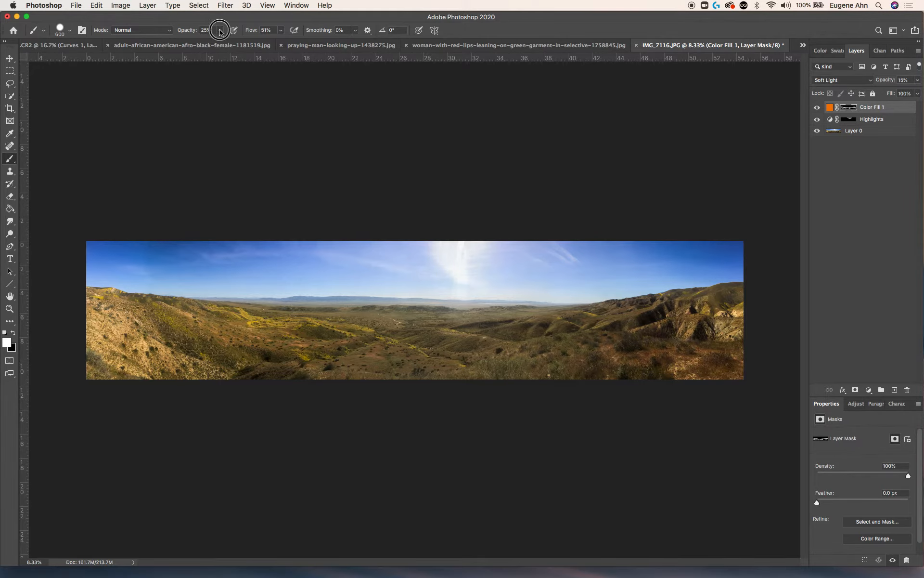
Paint white across the hills on the Color Fill 1 mask at 58% brush opacity and raise the brush flow to 86%.
drag(220, 30, 229, 43)
mouse_move(385, 329)
mouse_down()
mouse_move(322, 351)
mouse_move(384, 335)
mouse_move(166, 312)
mouse_up()
click(278, 31)
drag(287, 38, 299, 38)
Set the Color Fill 1 layer to Overlay blending at 33% opacity.
click(863, 80)
click(854, 73)
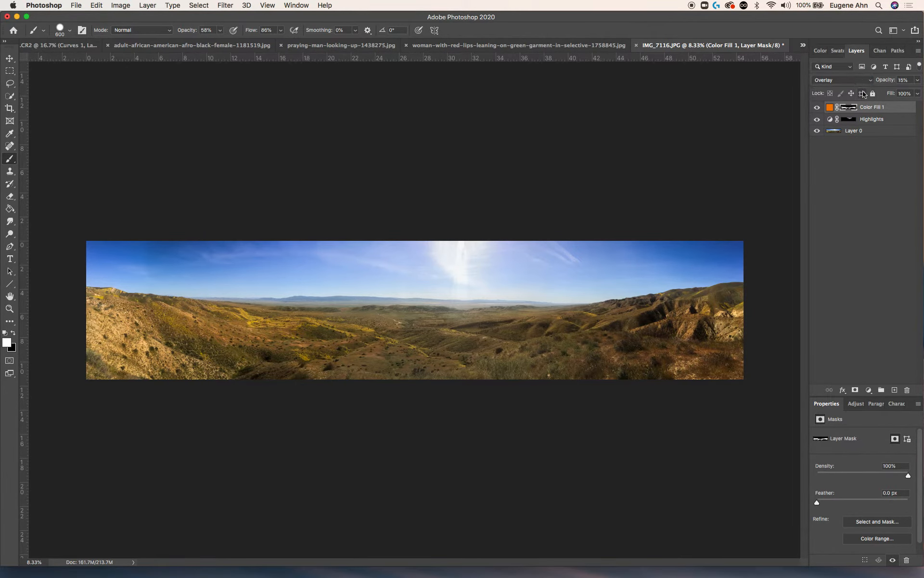
click(918, 81)
mouse_move(880, 92)
mouse_down()
mouse_move(908, 92)
mouse_move(882, 93)
mouse_up()
drag(884, 93, 887, 93)
Extend the white painting on the Color Fill 1 mask along the horizon and below the sun, using 21% brush opacity.
click(105, 331)
mouse_move(457, 302)
mouse_down()
mouse_move(453, 269)
mouse_move(424, 250)
mouse_move(464, 243)
mouse_move(481, 258)
mouse_move(493, 250)
mouse_move(468, 279)
mouse_move(502, 251)
mouse_move(456, 291)
mouse_move(521, 243)
mouse_move(478, 289)
mouse_move(425, 262)
mouse_move(357, 247)
mouse_move(342, 258)
mouse_move(471, 279)
mouse_move(539, 254)
mouse_move(477, 274)
mouse_move(508, 294)
mouse_up()
click(492, 301)
click(428, 278)
click(436, 282)
click(423, 305)
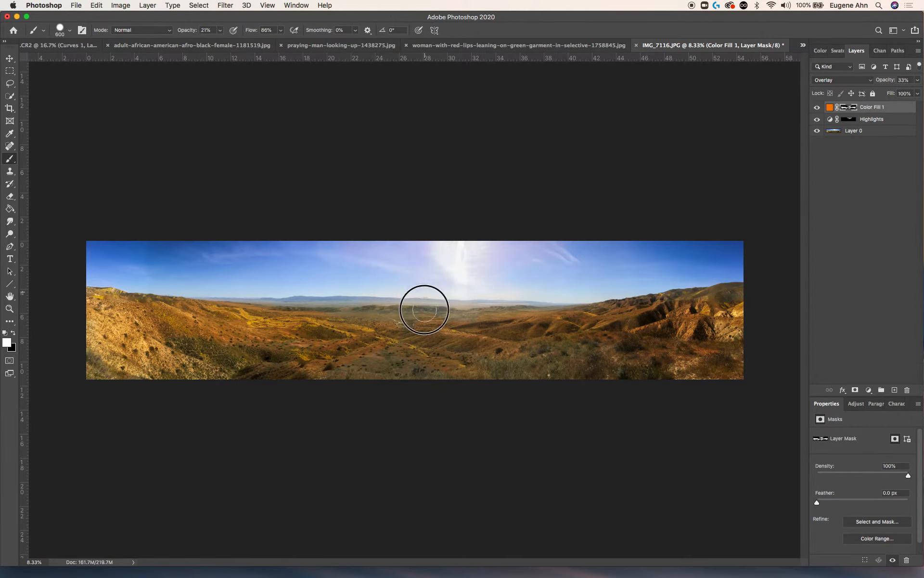
click(365, 302)
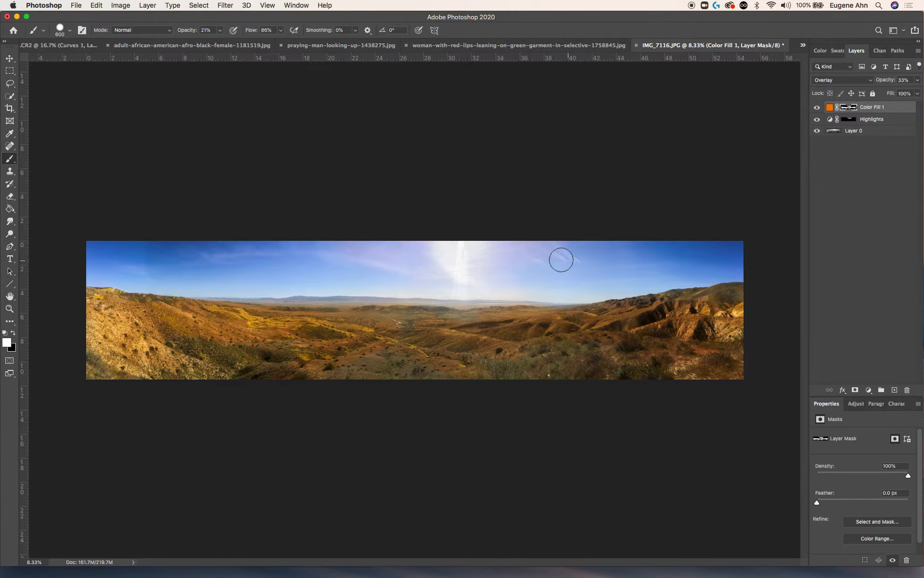
Switch the Color Fill 1 layer to Soft Light blending and reduce its fill to 79%.
click(866, 81)
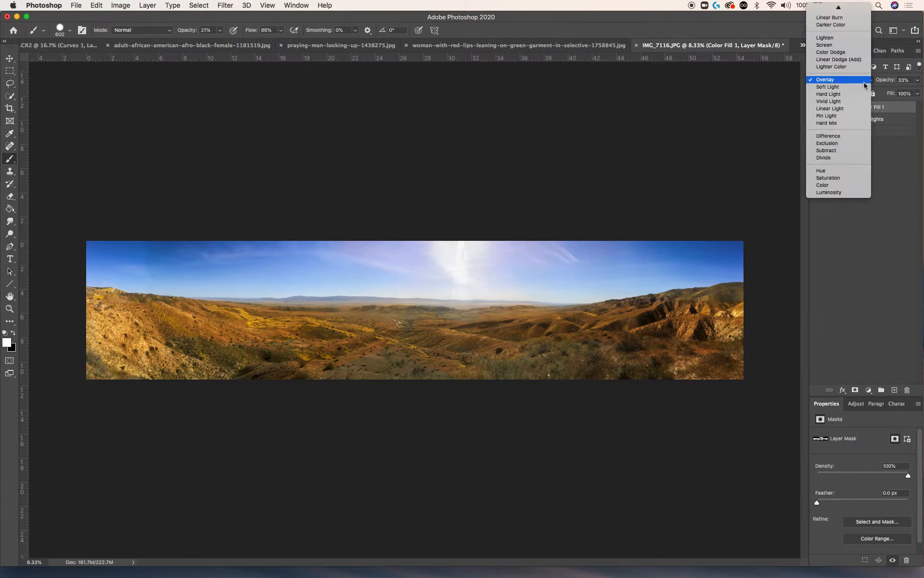
click(865, 87)
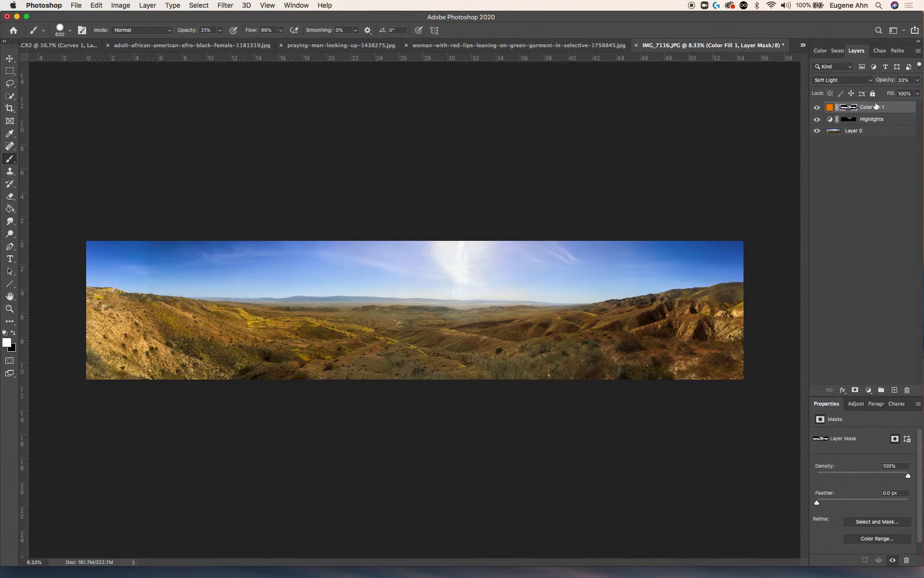
click(919, 95)
drag(916, 106, 908, 106)
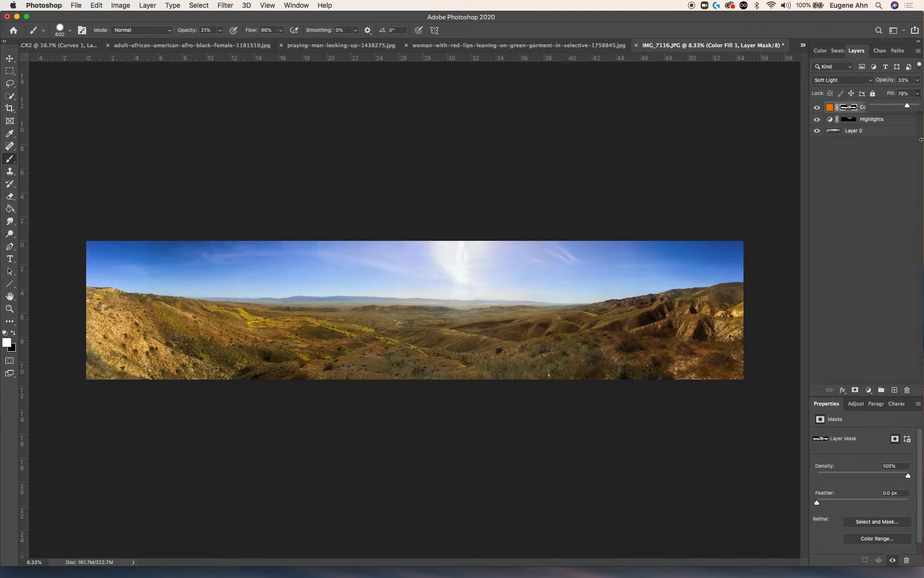
Toggle the Color Fill 1 layer's visibility repeatedly to compare the panorama with and without the orange tint.
click(817, 108)
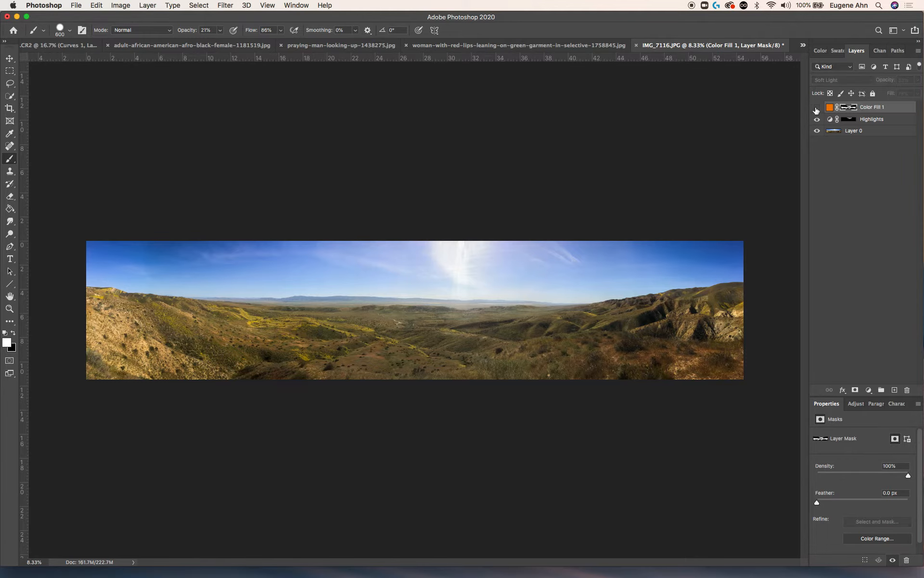
click(817, 108)
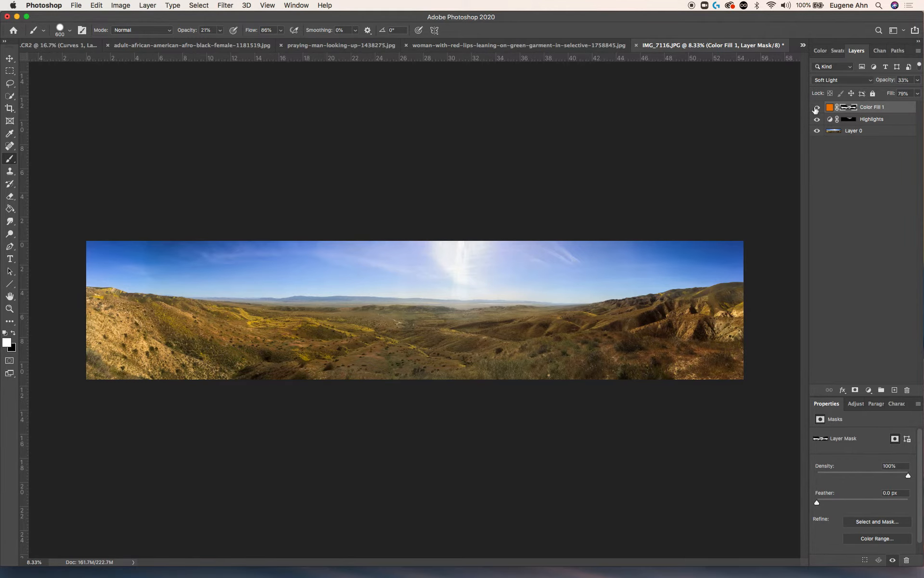
click(818, 108)
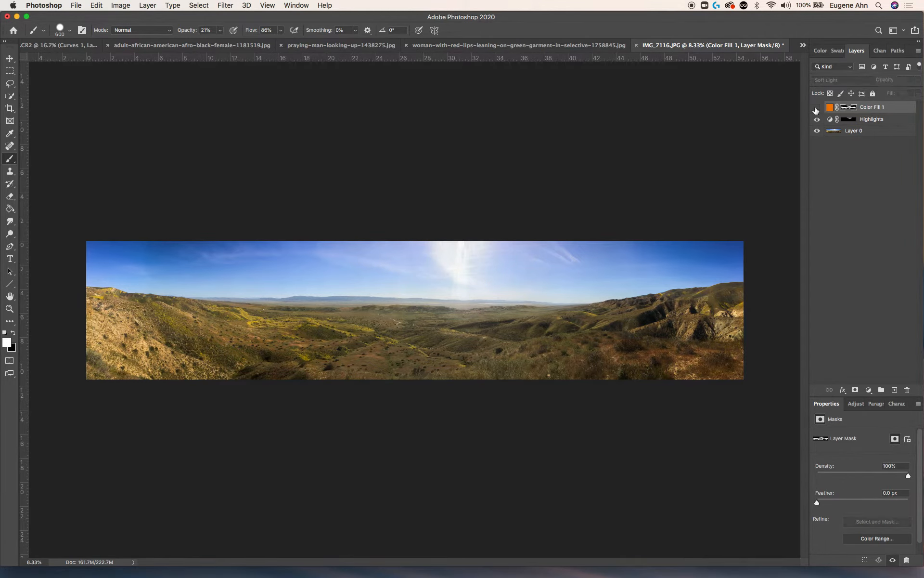
click(817, 107)
click(817, 108)
click(817, 109)
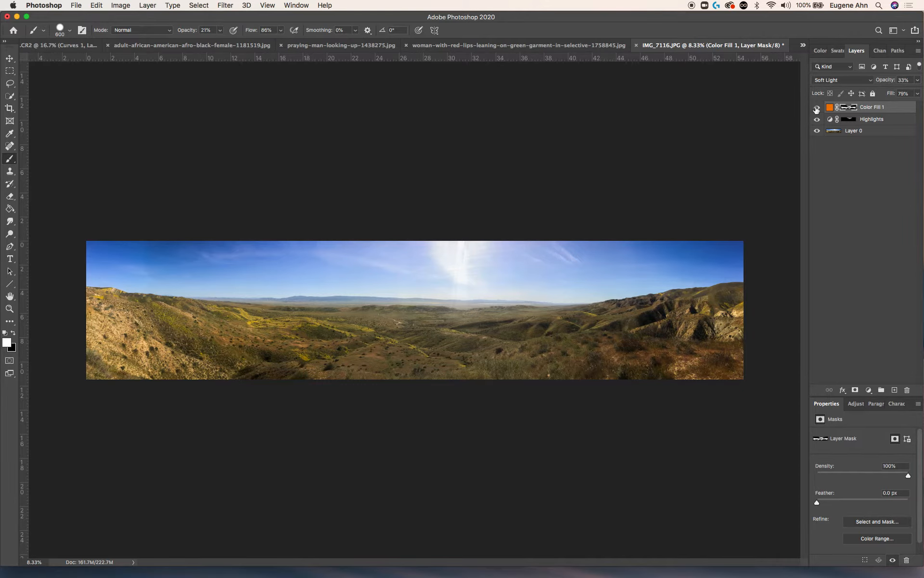
click(817, 109)
click(817, 108)
click(817, 109)
click(817, 108)
Switch to the photo of the woman at the whiteboard and compare it with and without Layer 1.
click(339, 45)
click(251, 45)
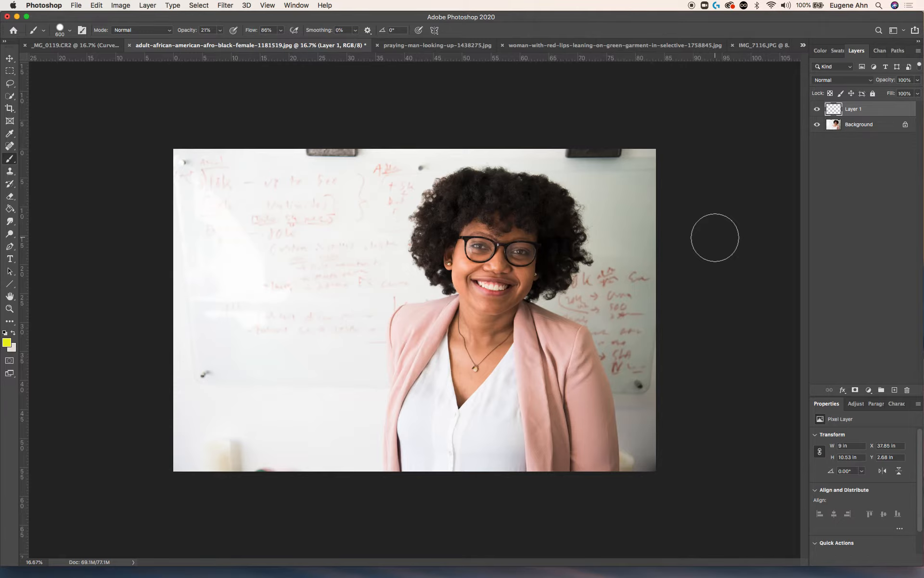
click(818, 109)
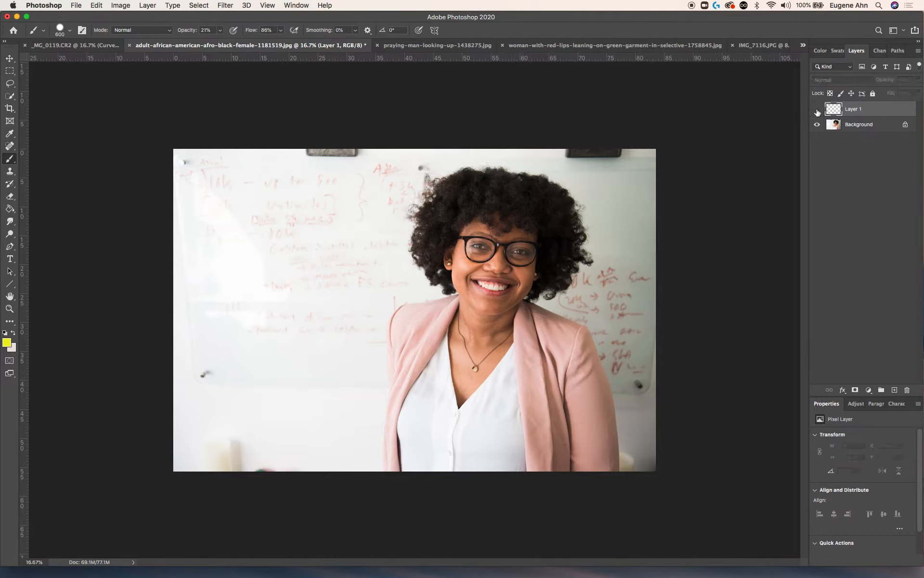
click(817, 110)
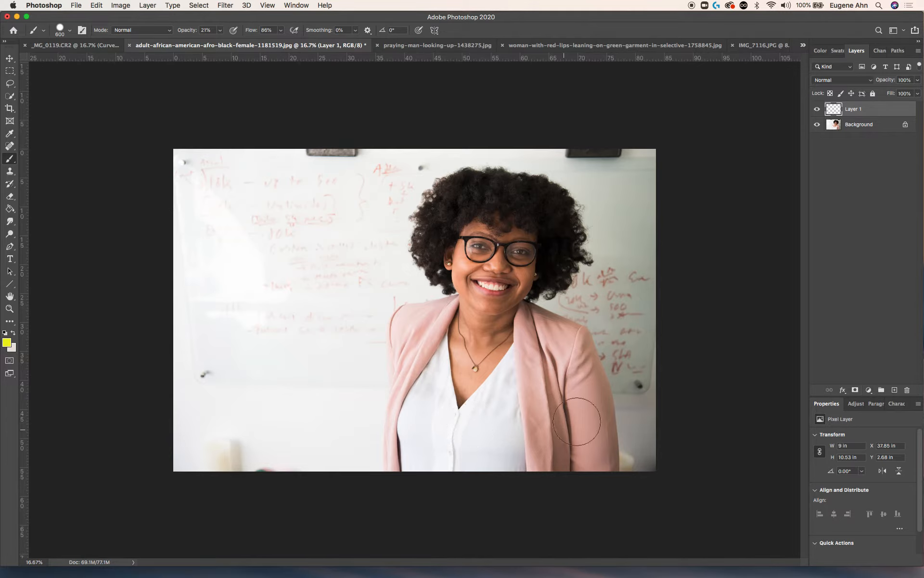
Add a yellow-to-transparent Gradient fill layer above Layer 1 and set its style to Radial.
click(869, 390)
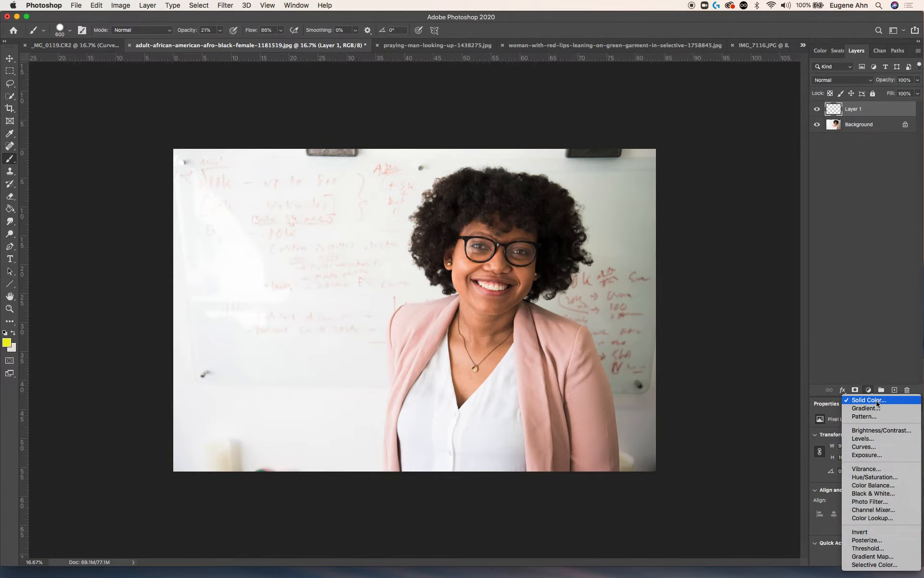
click(874, 407)
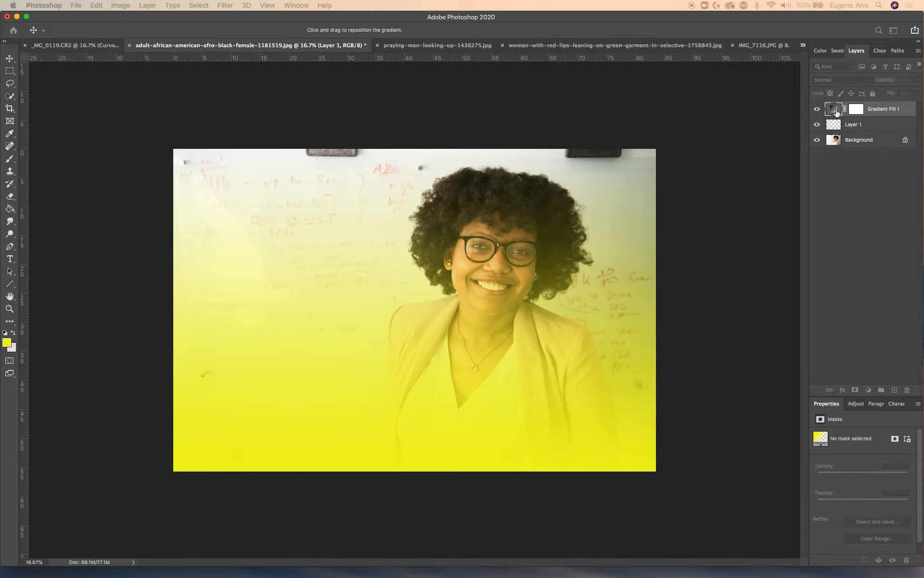
click(818, 111)
click(817, 110)
drag(735, 155, 608, 89)
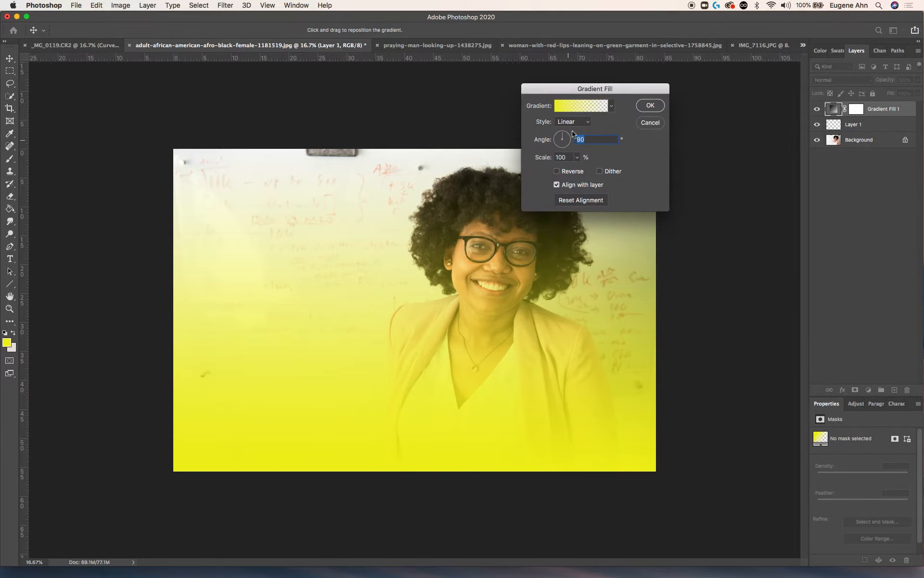
click(584, 122)
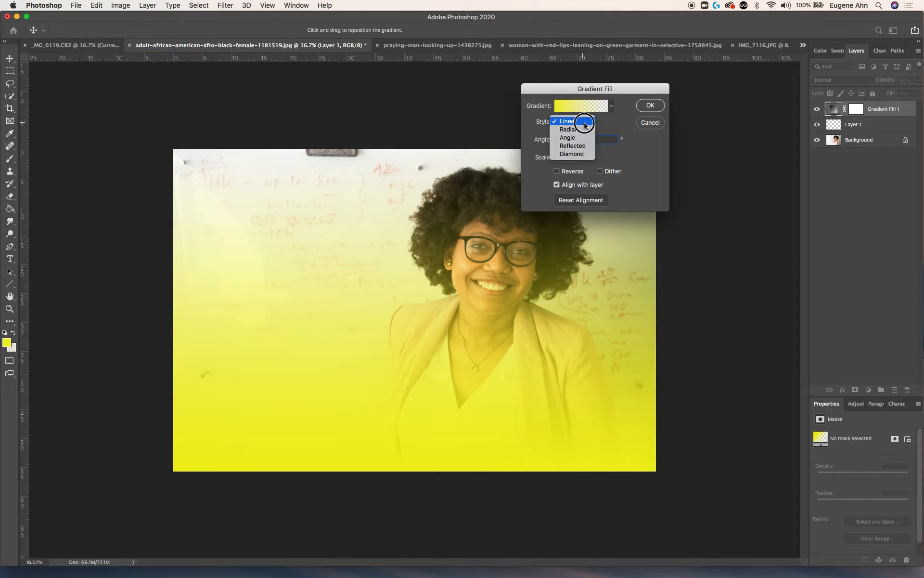
click(578, 129)
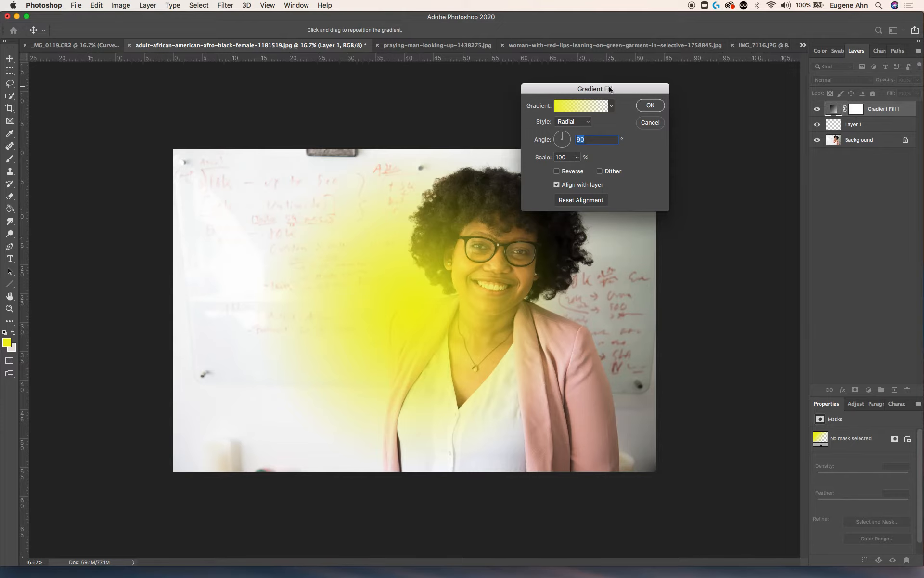
Reposition the radial gradient over the woman's face and accept the gradient fill.
drag(609, 92, 679, 132)
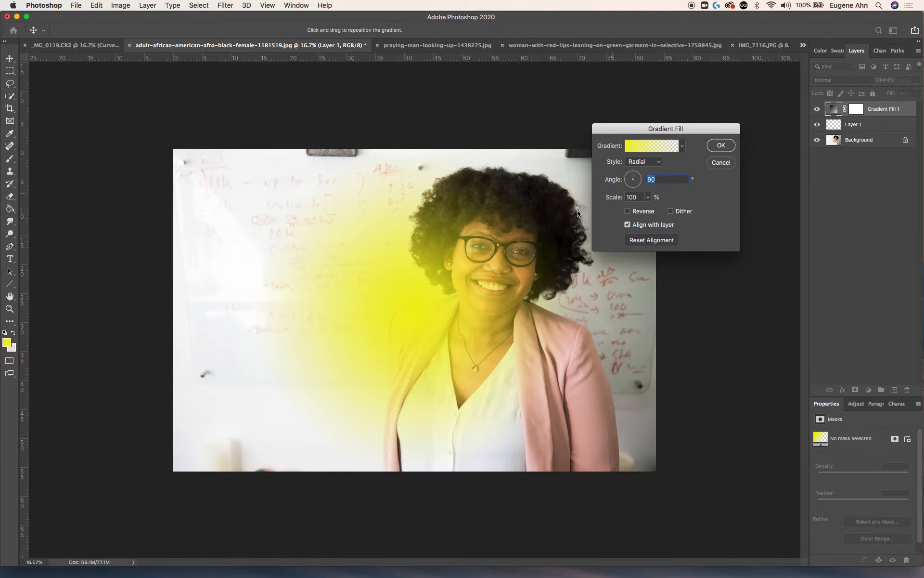
drag(394, 283, 471, 251)
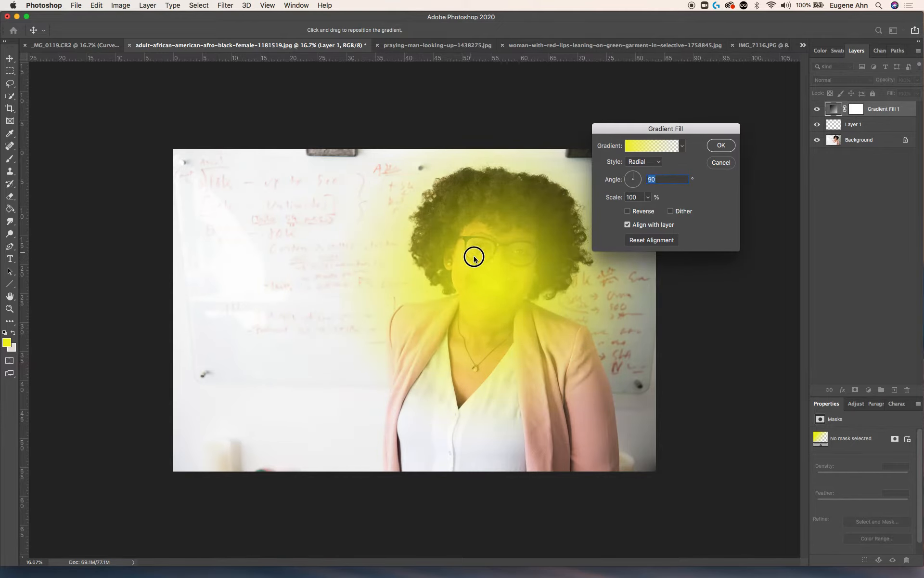
click(683, 147)
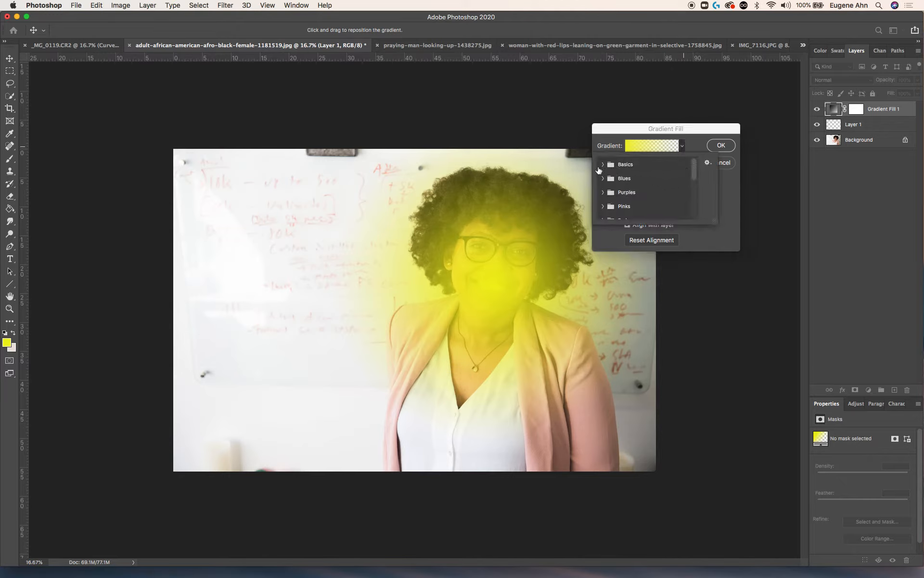
key(Escape)
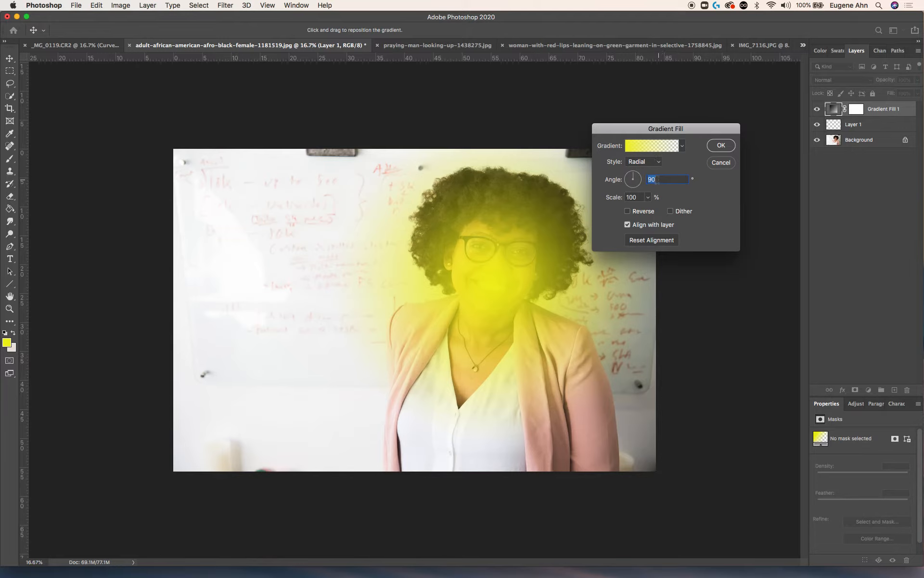
click(722, 146)
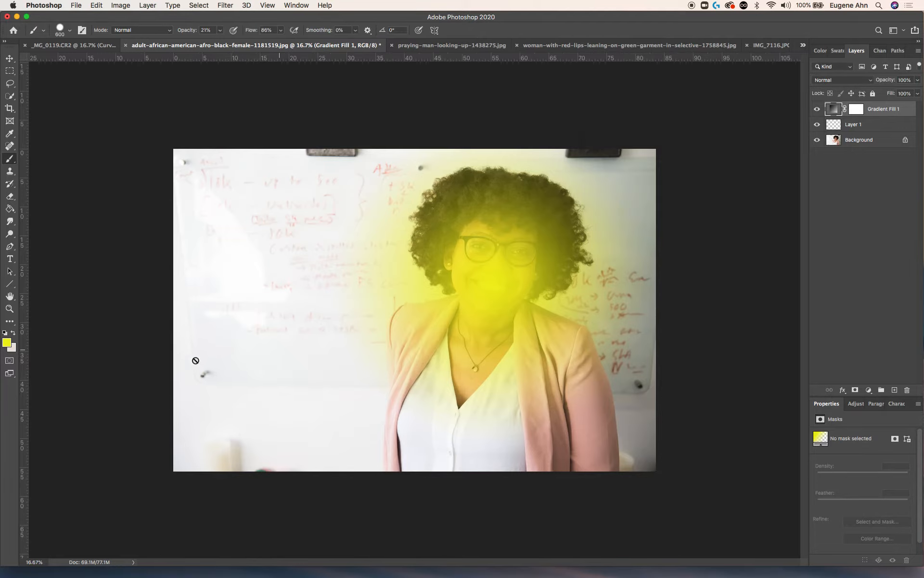
Set the foreground color to orange, f09616.
click(6, 342)
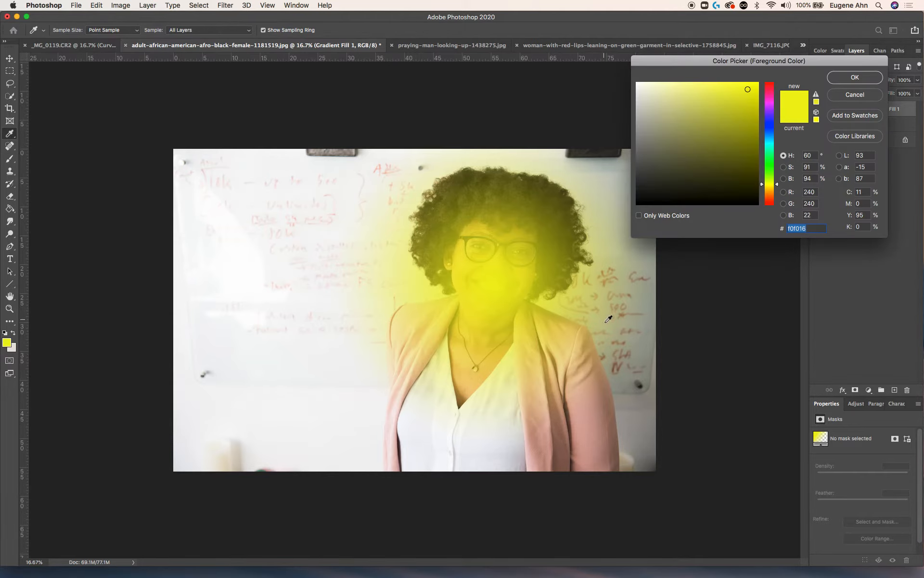
click(770, 193)
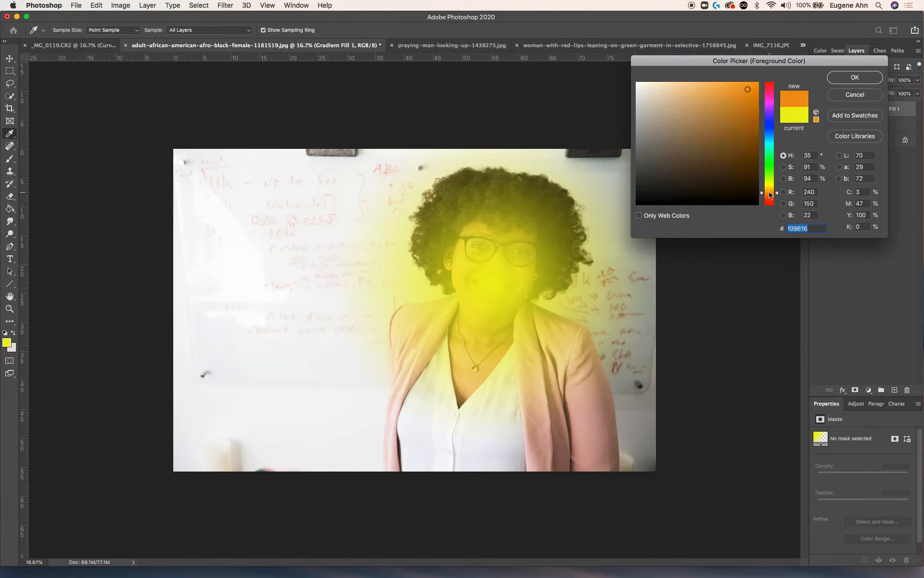
click(856, 78)
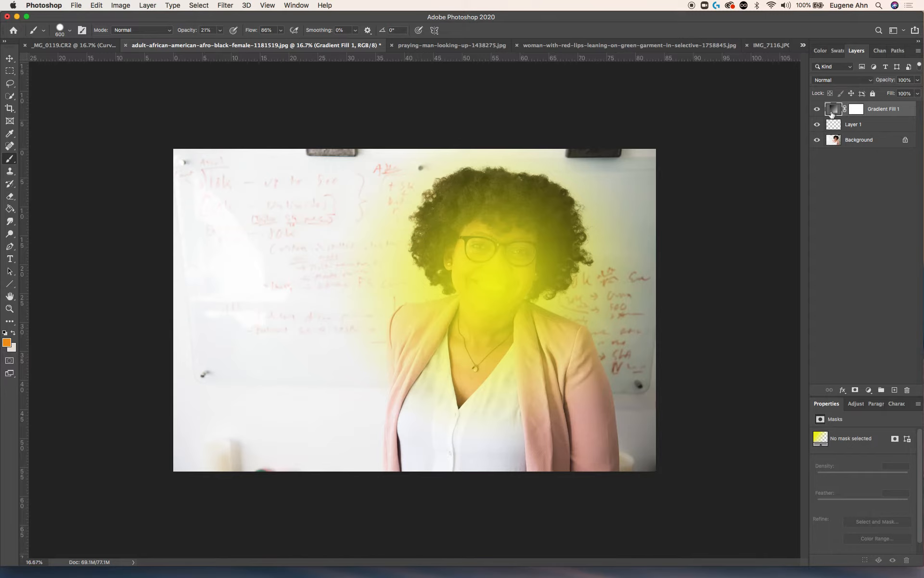
Hide the Gradient Fill 1 layer and delete it from the whiteboard portrait.
click(817, 110)
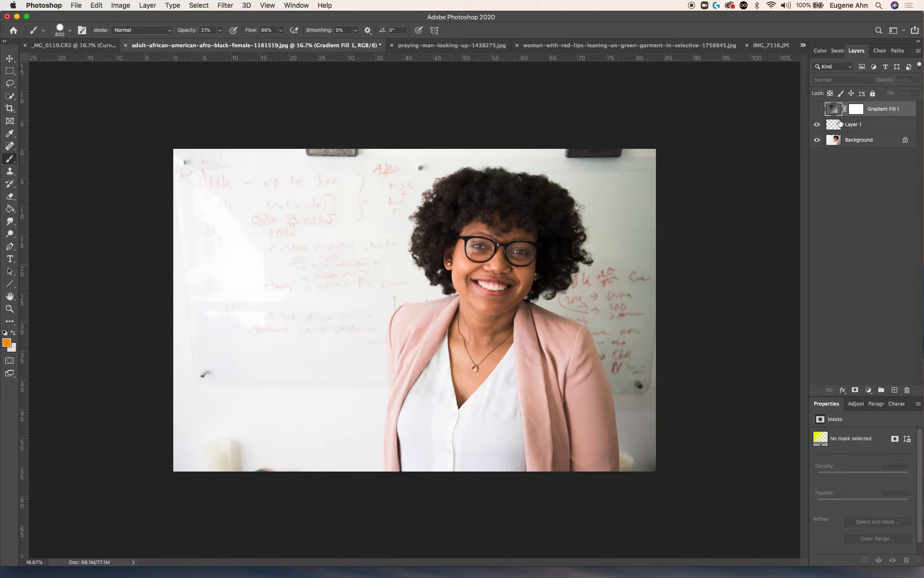
right_click(898, 113)
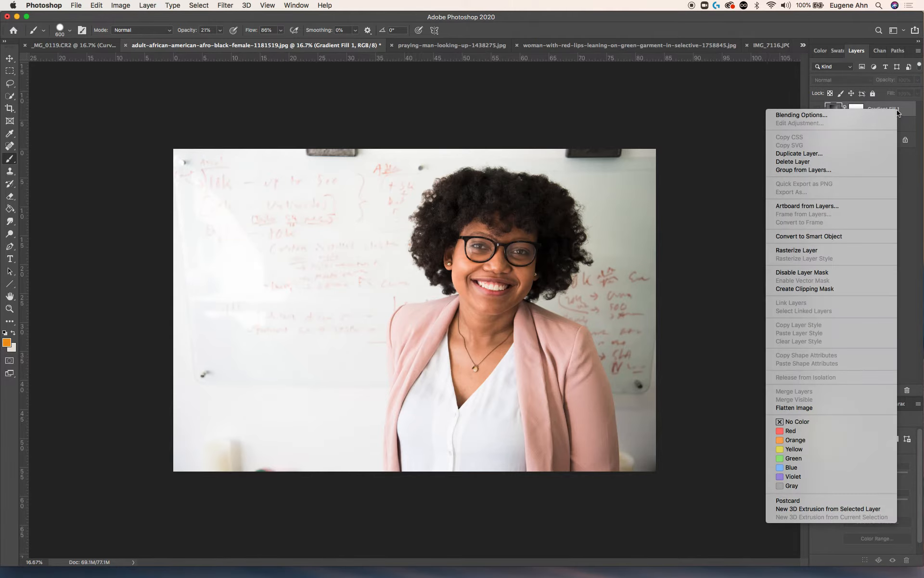
click(859, 162)
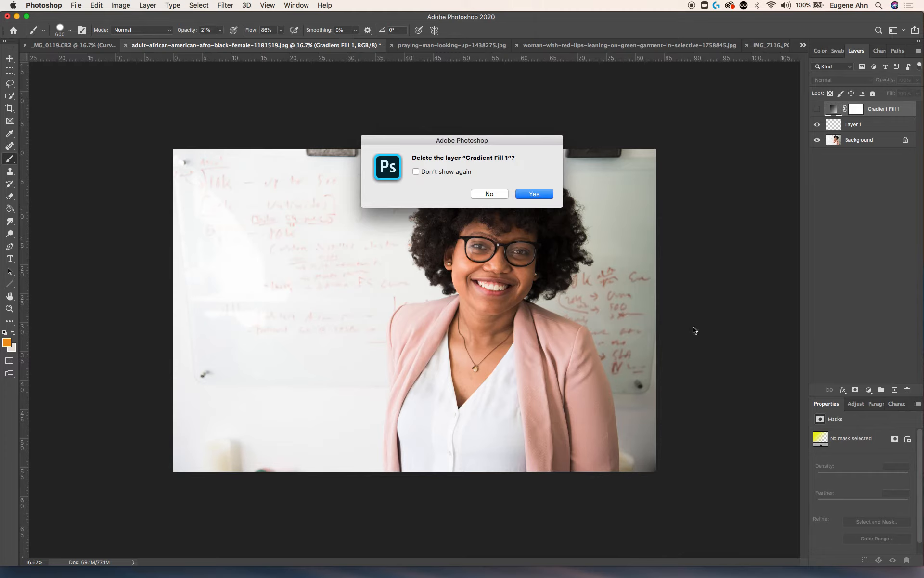
click(531, 195)
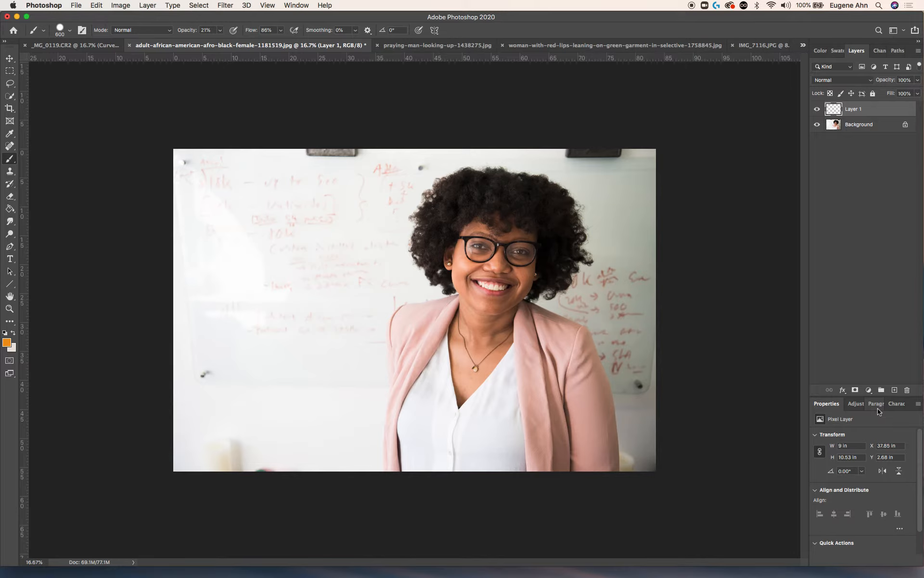
Add a Photo Filter adjustment layer above Layer 1 using Warming Filter (81) at 95% density.
click(869, 390)
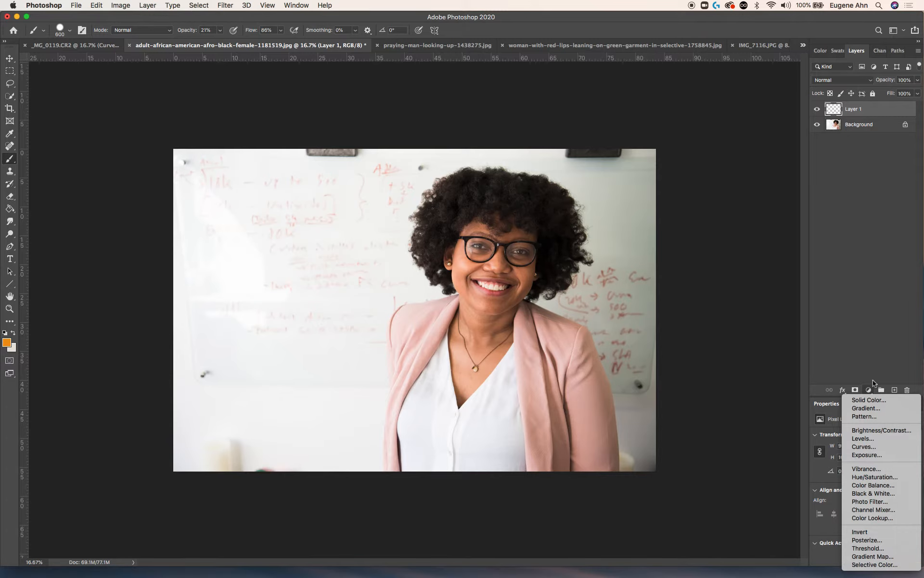
click(862, 505)
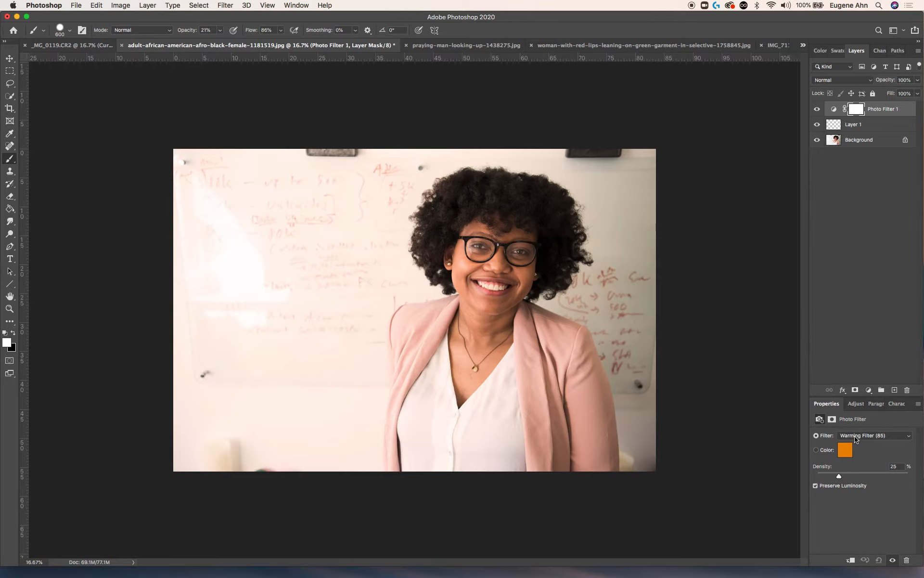
click(875, 478)
drag(876, 478, 887, 480)
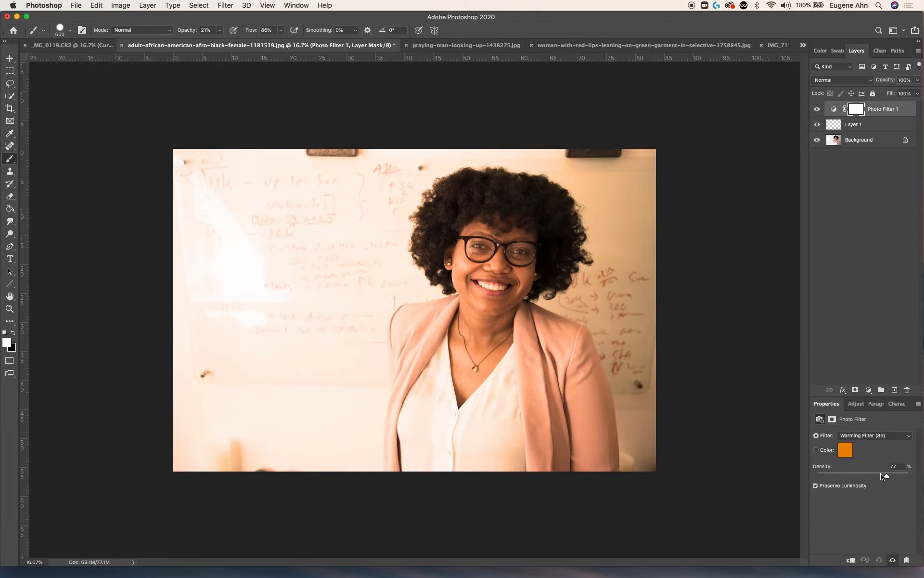
click(871, 435)
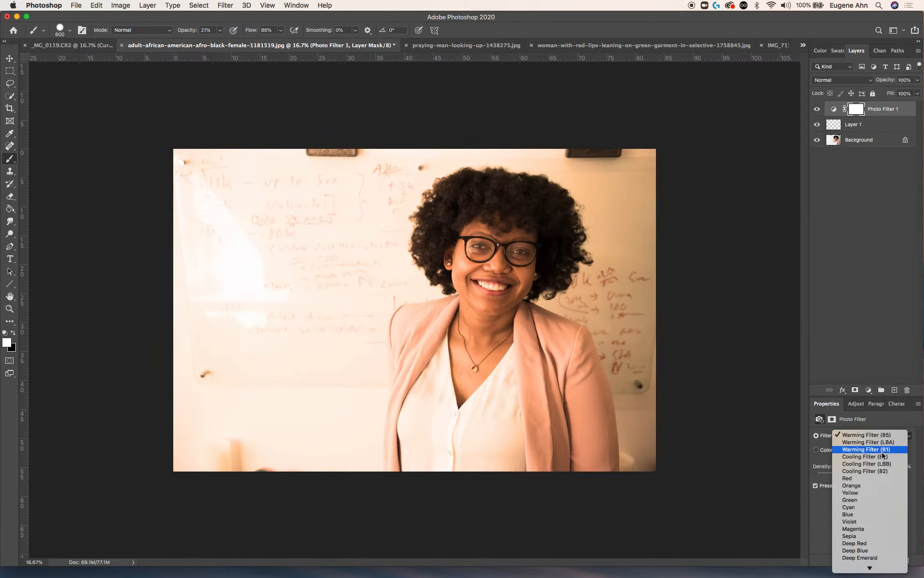
click(881, 450)
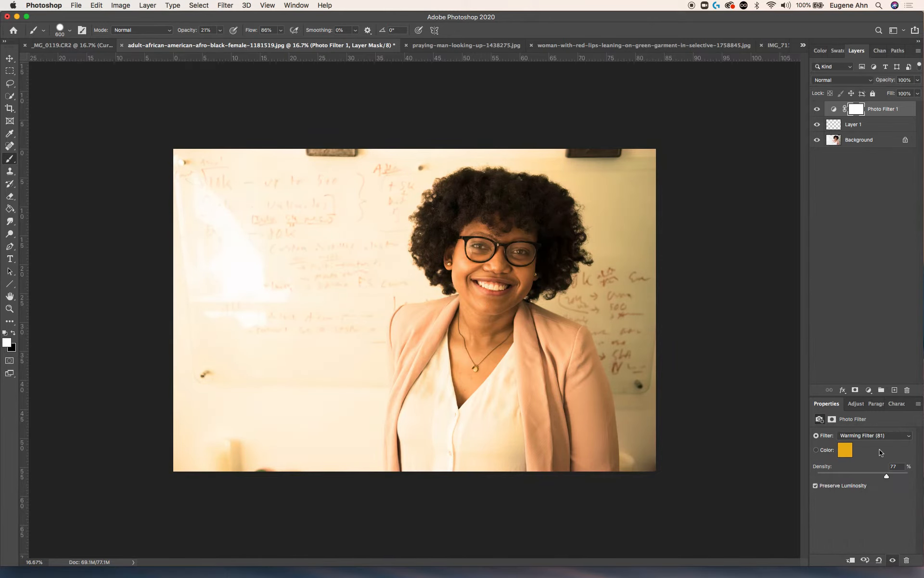
click(872, 476)
drag(874, 477, 904, 478)
Paint black on the Photo Filter 1 mask over the whiteboard beside the woman's hair, enlarging the brush to 1100.
click(13, 333)
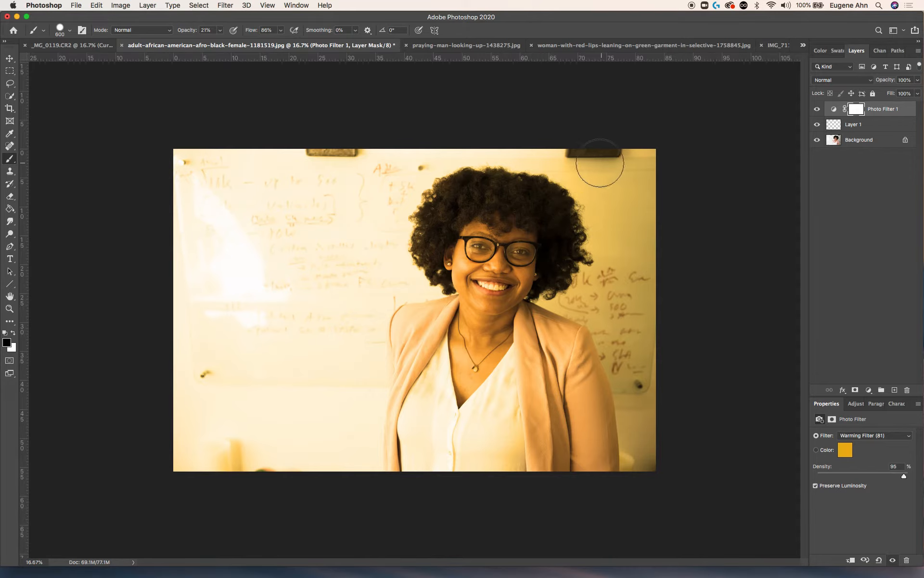
drag(629, 219, 635, 259)
mouse_move(628, 148)
mouse_down()
mouse_move(686, 215)
mouse_move(635, 239)
mouse_up()
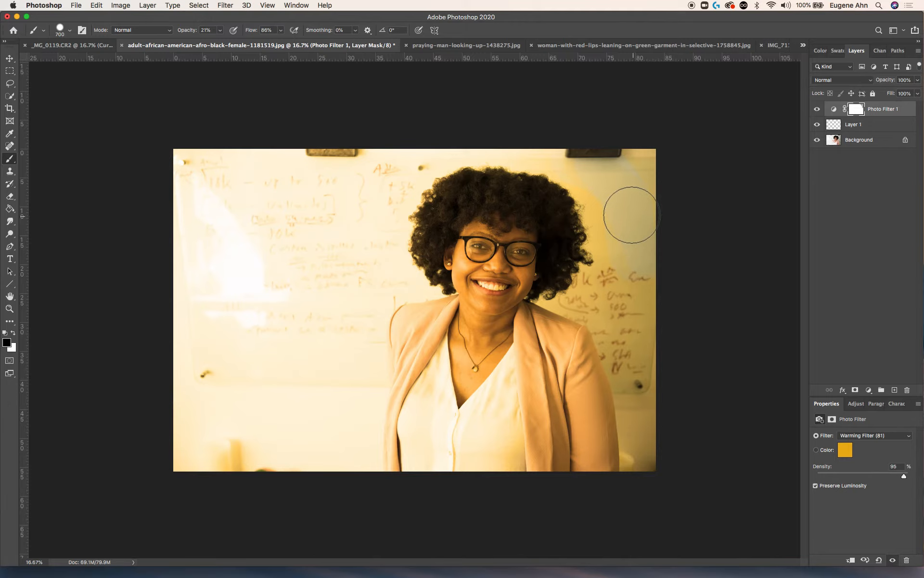
key(bracketright)
key(bracketright)
key(bracketright)
key(bracketright)
key(bracketright)
mouse_move(649, 263)
mouse_down()
mouse_move(640, 312)
mouse_move(626, 244)
mouse_move(625, 305)
mouse_move(662, 421)
mouse_move(645, 252)
mouse_move(599, 152)
mouse_up()
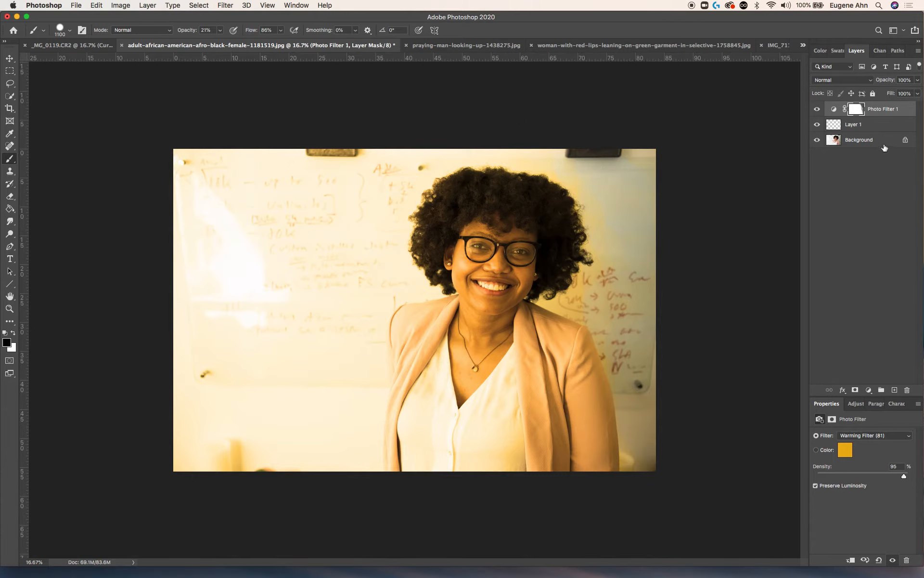
Duplicate the Photo Filter 1 layer and hide the original.
right_click(907, 118)
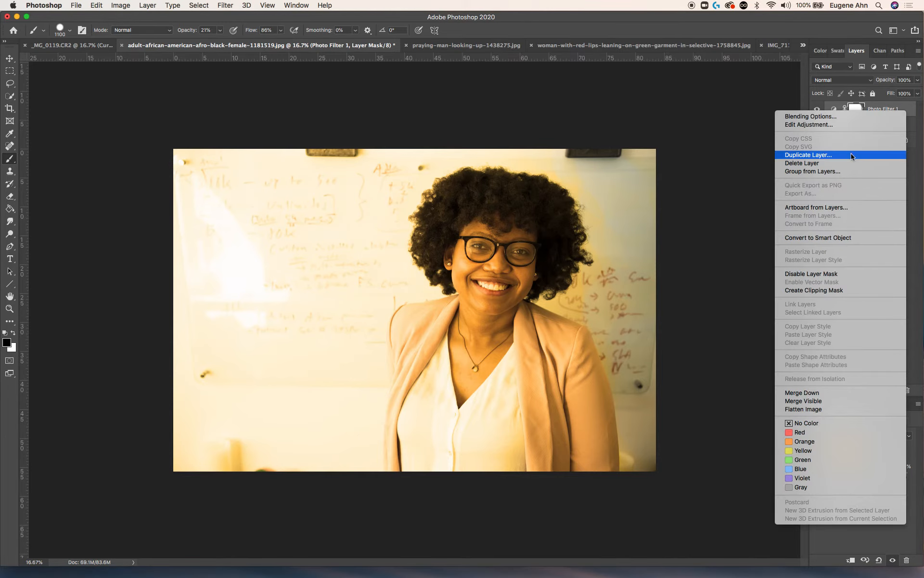
key(Escape)
click(818, 195)
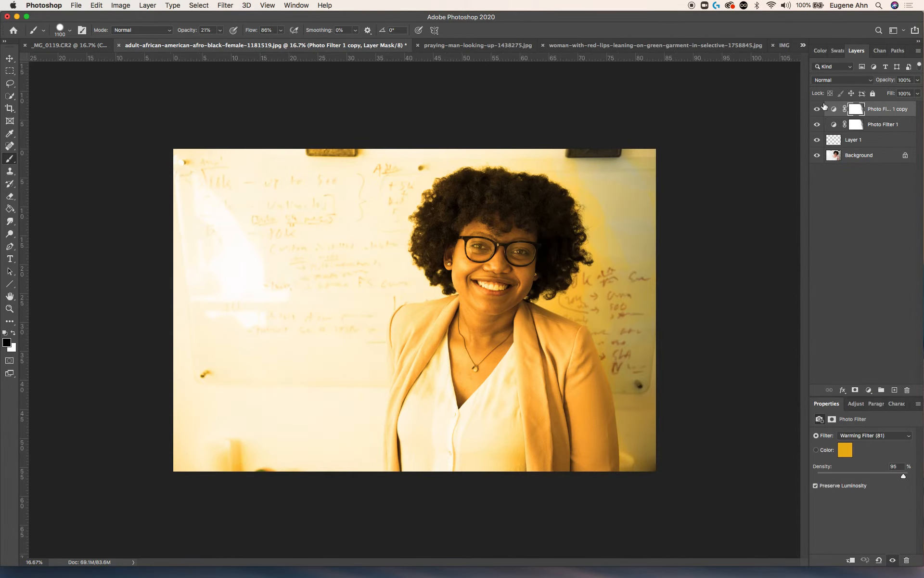
click(817, 125)
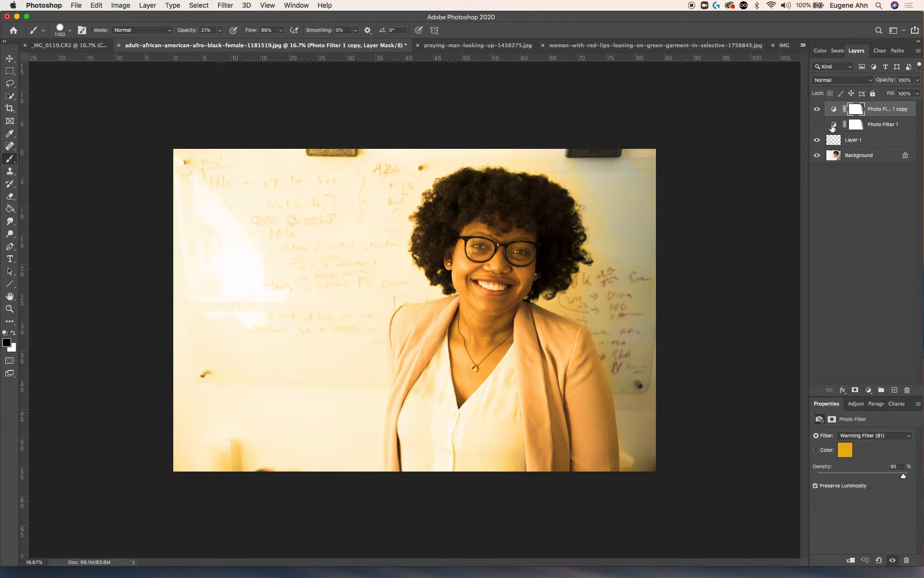
Select the whole canvas and clear the Photo Filter 1 copy's mask to solid white.
click(882, 111)
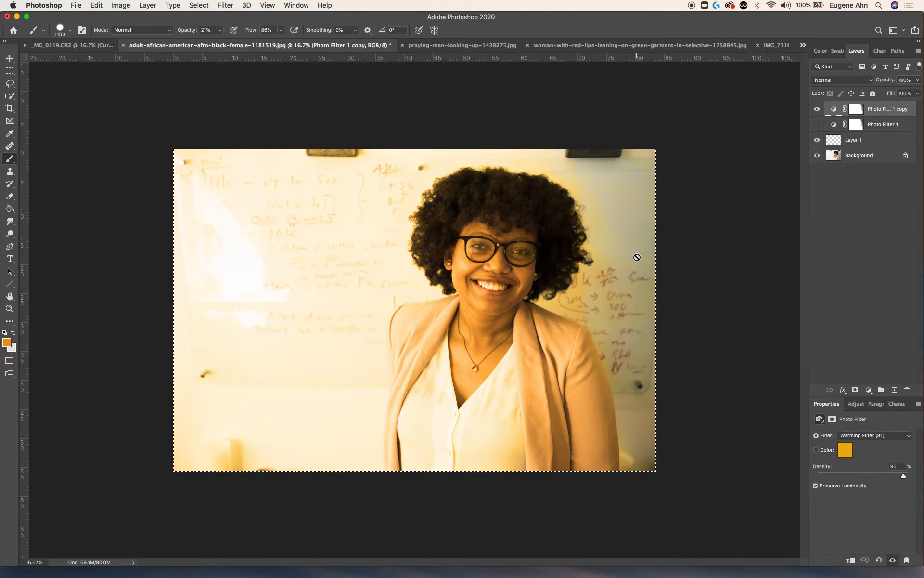
key(super+a)
click(858, 110)
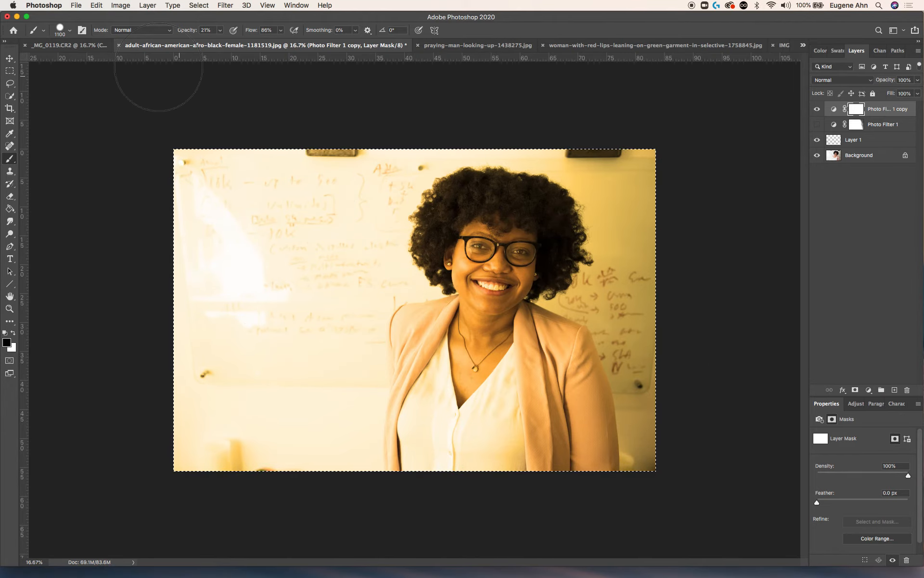
Paint black over the woman on the Photo Filter 1 copy's mask with the brush opacity at 8%.
click(219, 32)
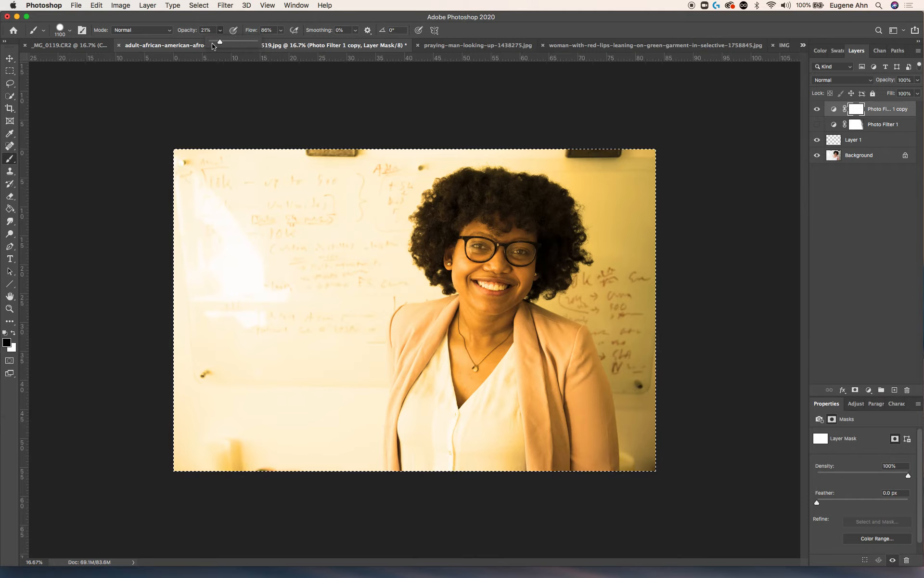
drag(220, 42, 214, 43)
mouse_move(501, 257)
mouse_down()
mouse_move(496, 234)
mouse_move(493, 272)
mouse_move(485, 240)
mouse_move(534, 268)
mouse_move(504, 273)
mouse_move(464, 360)
mouse_move(479, 335)
mouse_move(478, 359)
mouse_move(479, 326)
mouse_move(441, 353)
mouse_move(531, 332)
mouse_move(515, 332)
mouse_move(558, 377)
mouse_move(542, 361)
mouse_move(545, 376)
mouse_move(522, 331)
mouse_move(519, 240)
mouse_move(512, 244)
mouse_move(489, 220)
mouse_move(523, 227)
mouse_move(499, 226)
mouse_move(508, 233)
mouse_move(505, 217)
mouse_move(518, 230)
mouse_move(506, 282)
mouse_move(492, 270)
mouse_move(482, 316)
mouse_move(441, 387)
mouse_move(476, 355)
mouse_move(454, 391)
mouse_move(487, 348)
mouse_move(565, 381)
mouse_move(672, 382)
mouse_up()
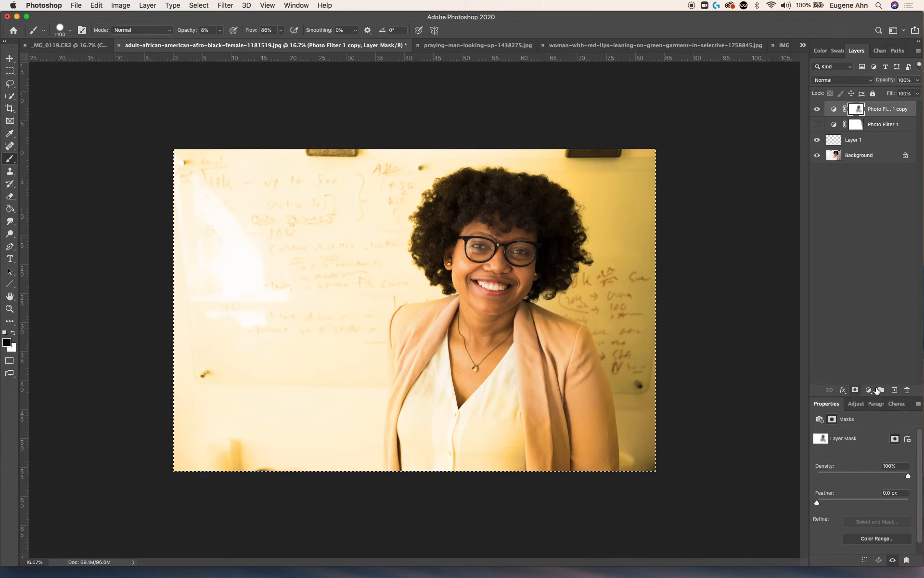
Create a new layer group above the photo filters and name it "warm tone".
click(882, 390)
double_click(854, 108)
text(warm to)
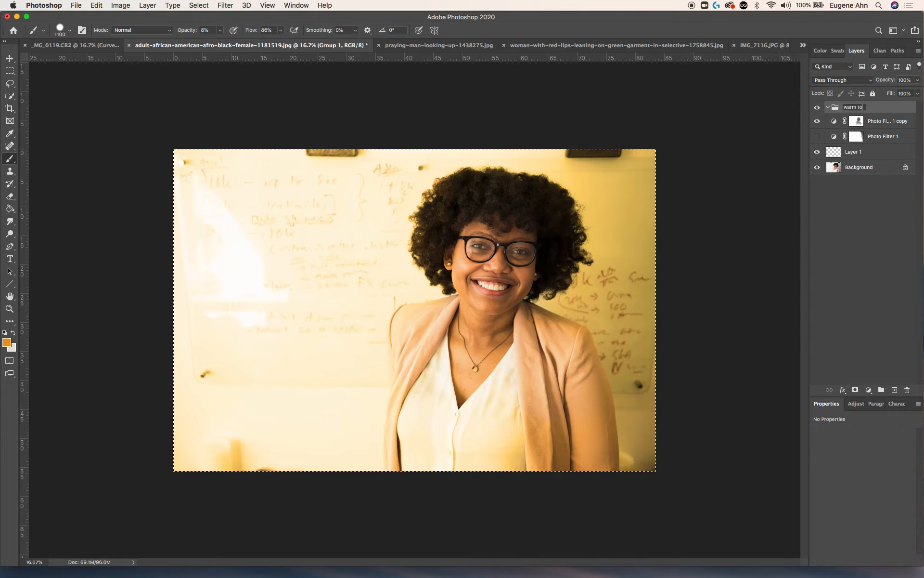
text(ne)
key(Return)
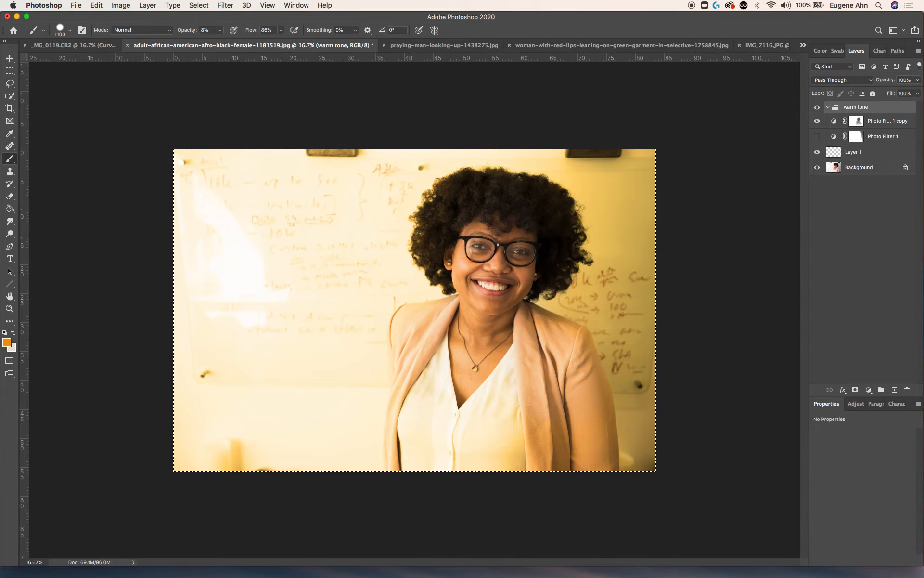
Move both Photo Filter layers into the warm tone group.
click(874, 123)
shift+click(882, 137)
drag(879, 125, 861, 110)
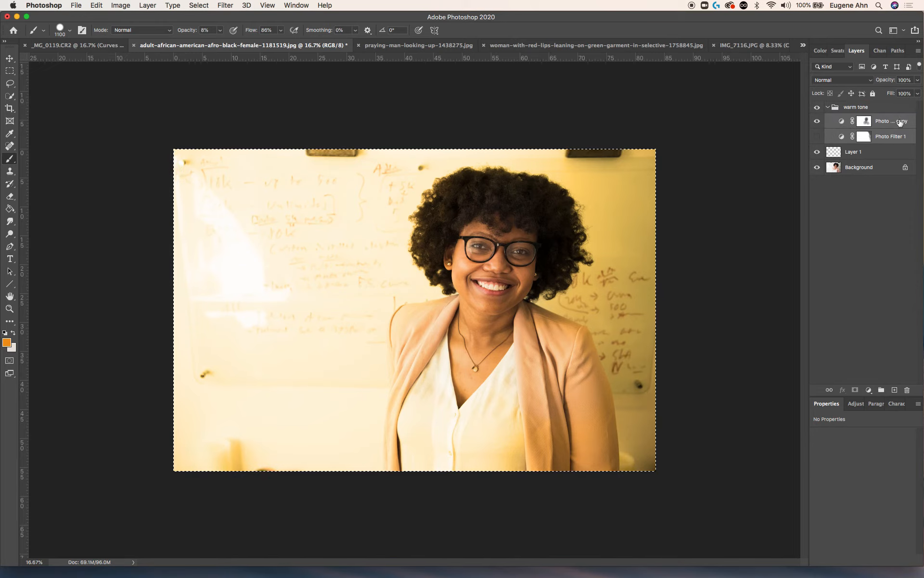
Add a Photo Filter adjustment layer above the warm tone group, using Cooling Filter (80) at 86% density.
click(866, 226)
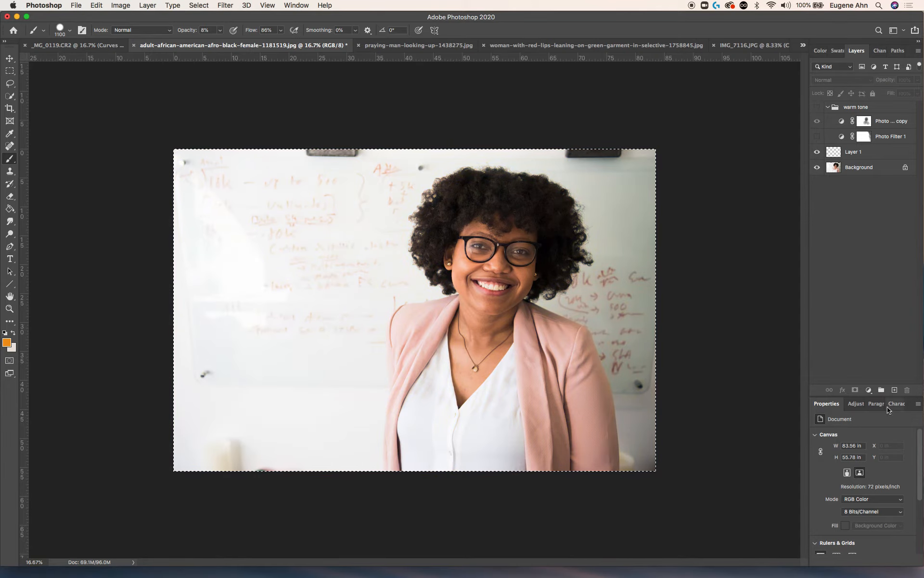
click(870, 390)
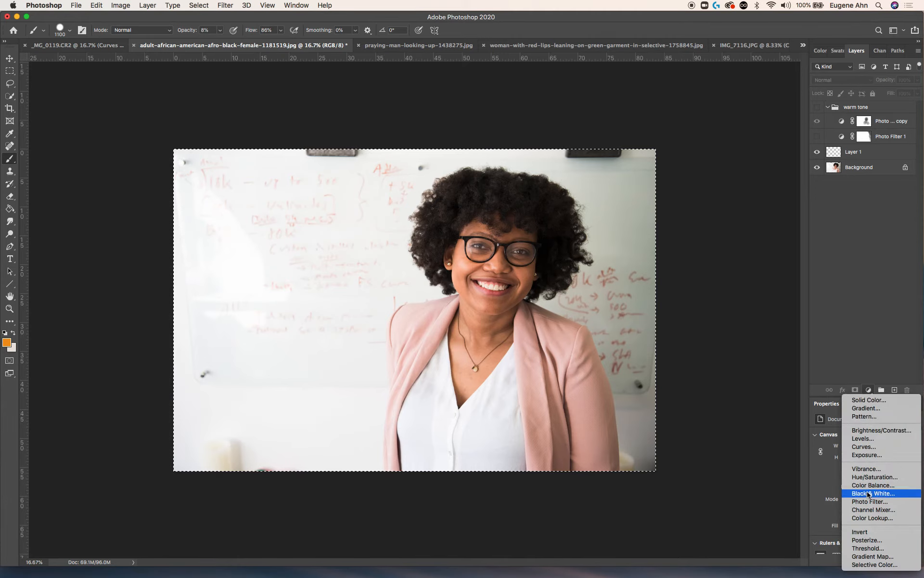
key(Escape)
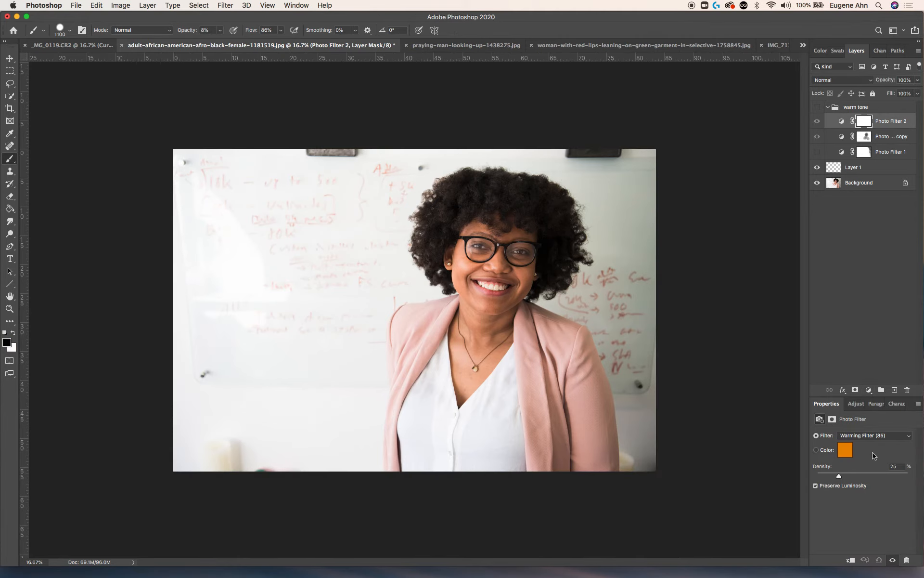
click(875, 436)
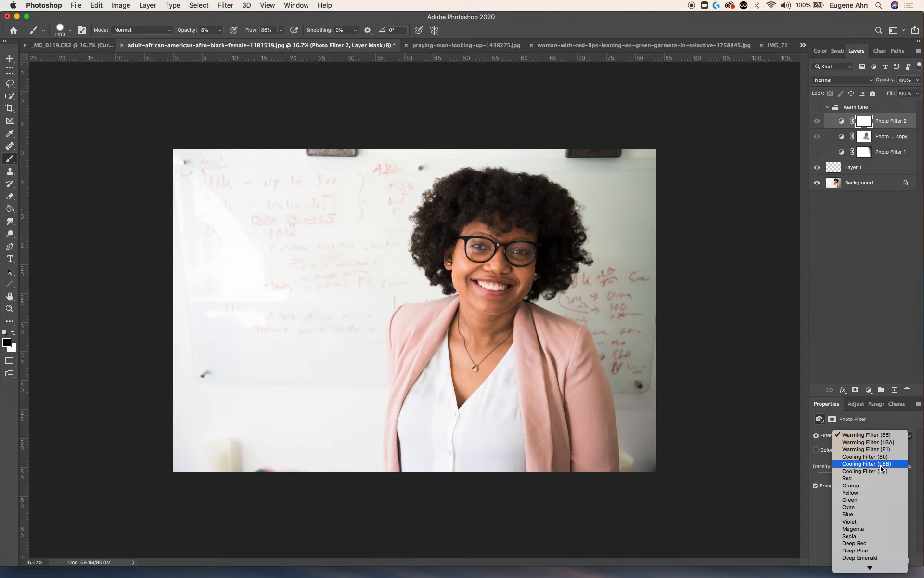
click(881, 456)
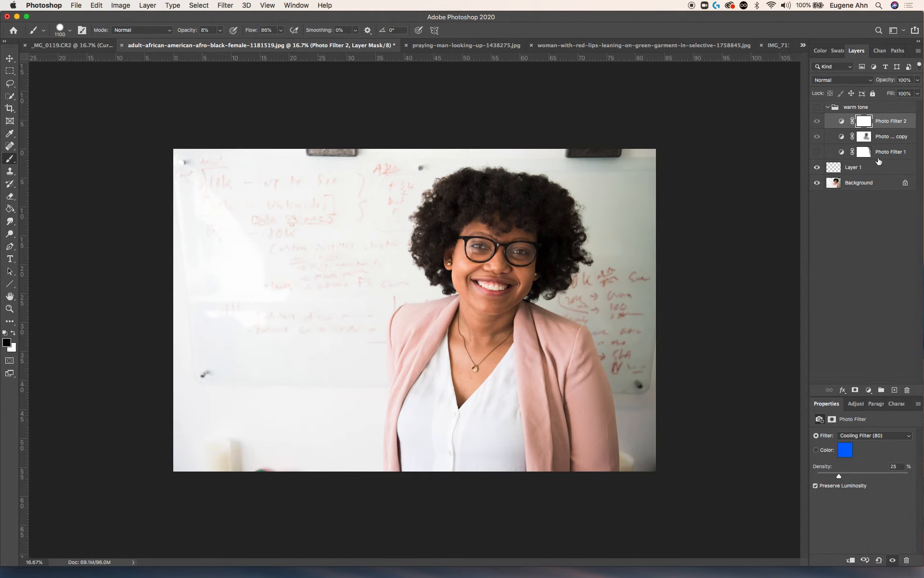
drag(879, 119, 878, 106)
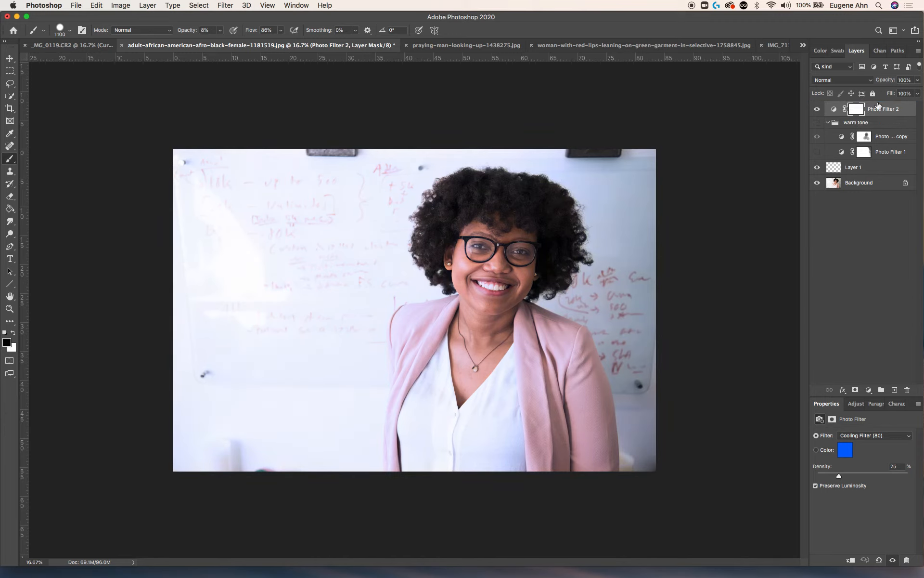
click(882, 474)
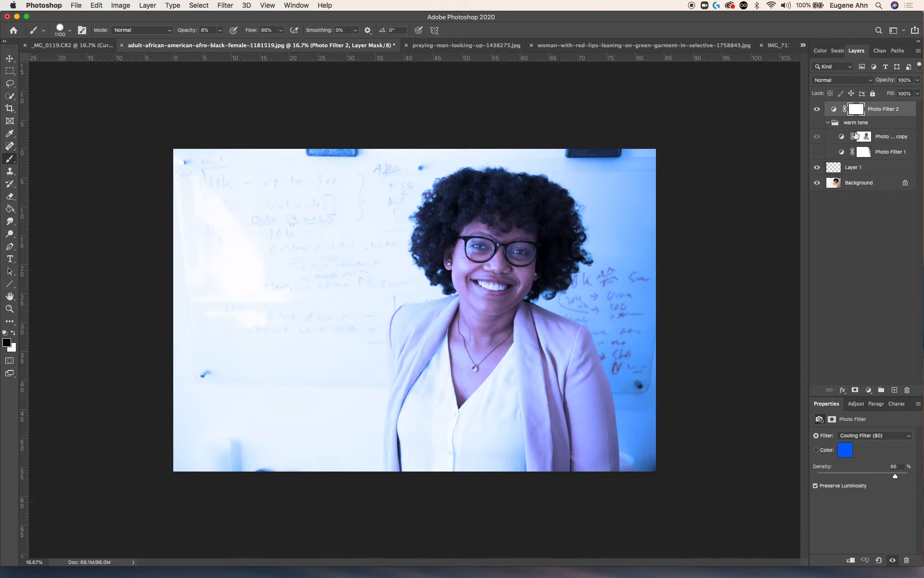
Duplicate the cooling Photo Filter 2 layer as "only outside" and rename the original layer "only isubject".
right_click(901, 111)
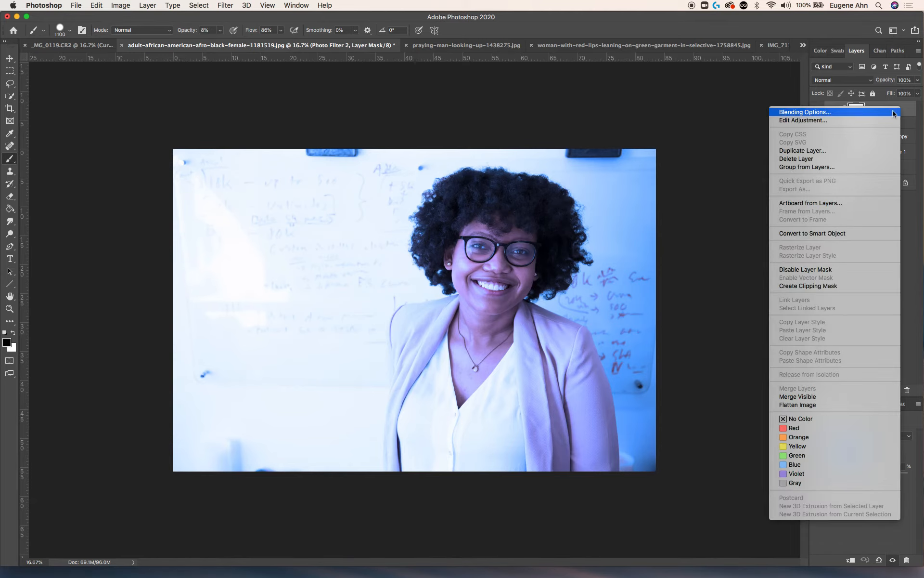
click(851, 151)
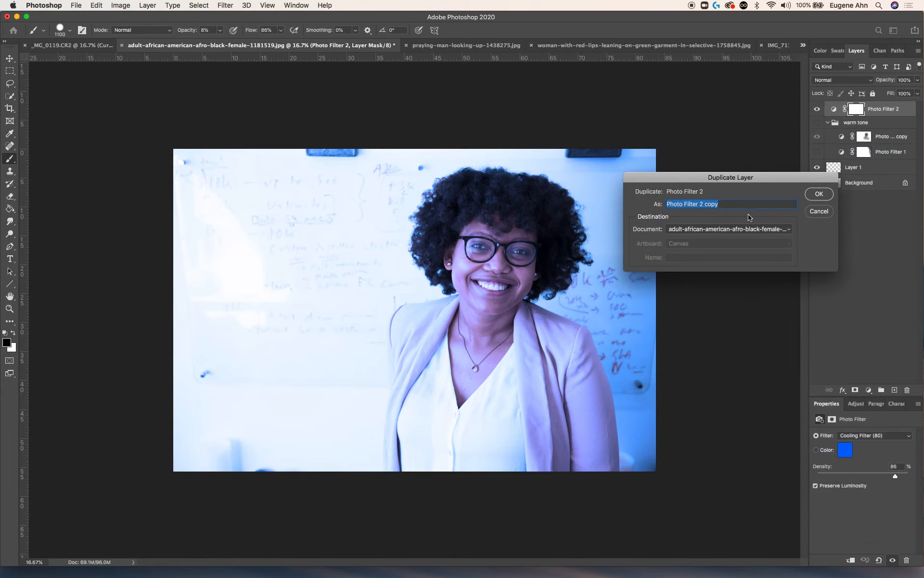
text(co)
text(ly outside)
key(Return)
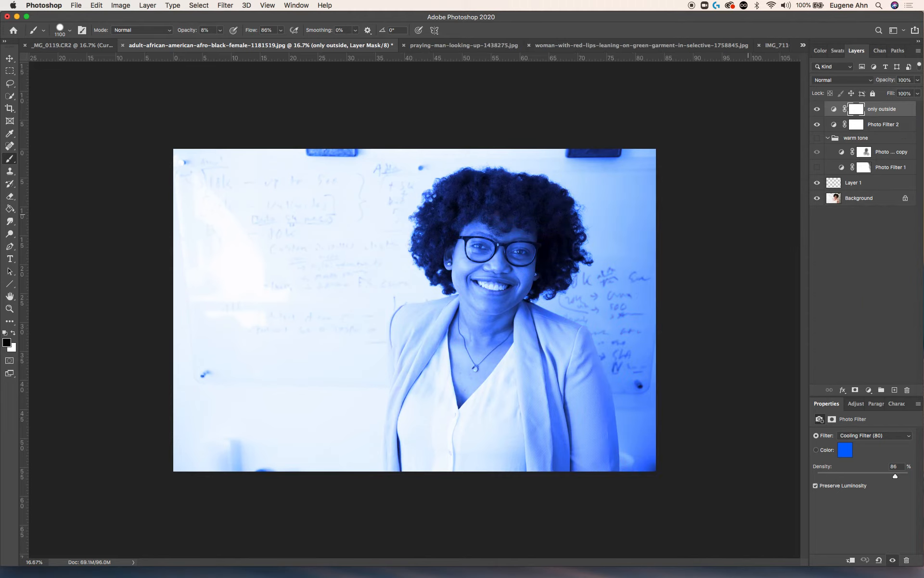
double_click(884, 124)
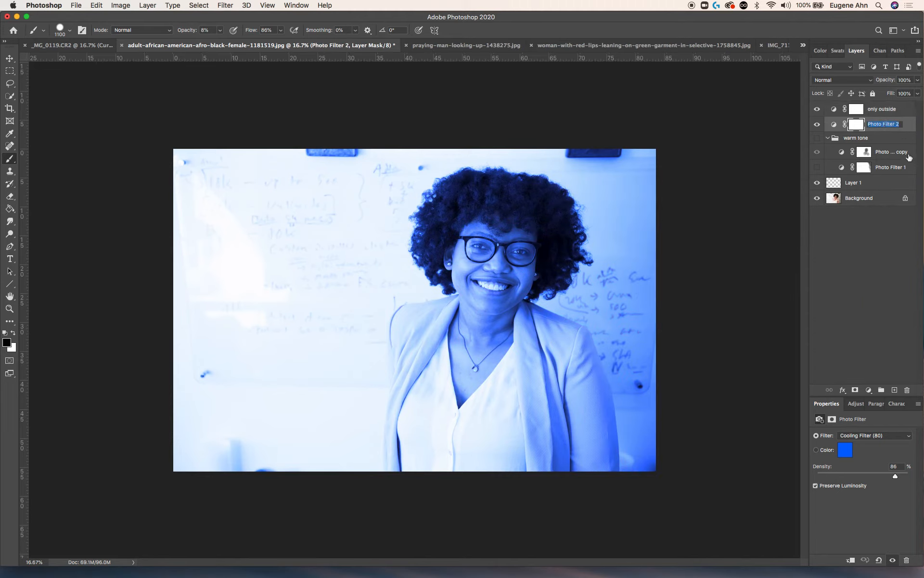
text(only isubject)
key(Return)
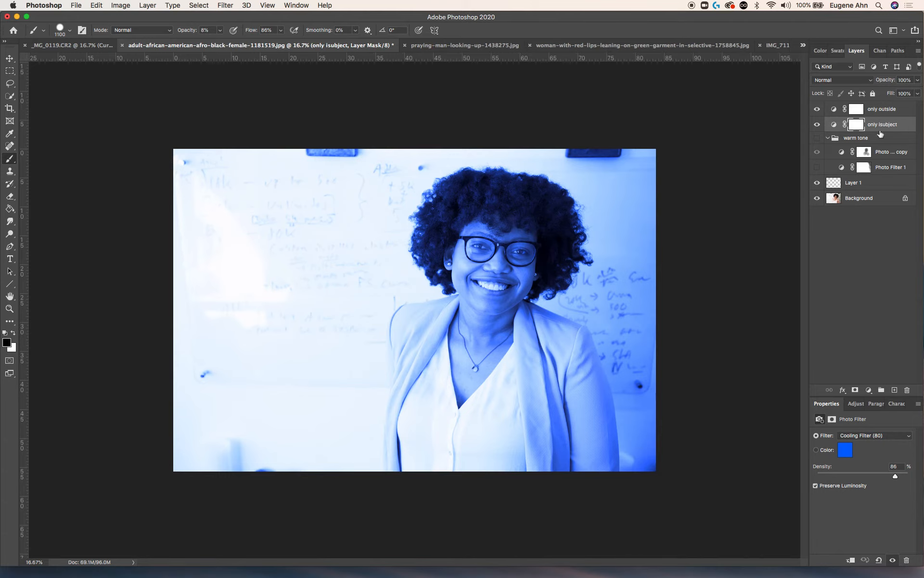
Group the only outside and only isubject layers and name the group "cooling".
shift+click(884, 112)
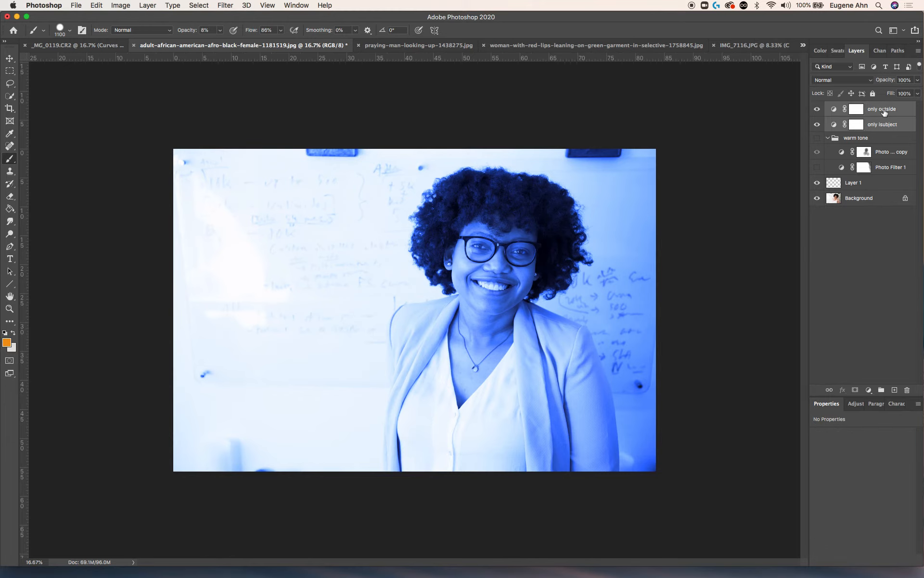
key(super+g)
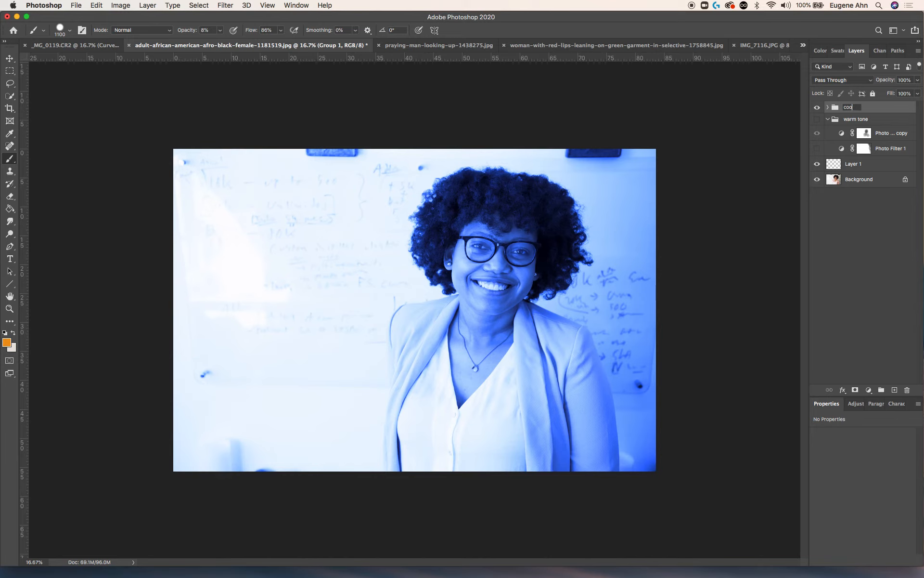
text(cooling)
key(Return)
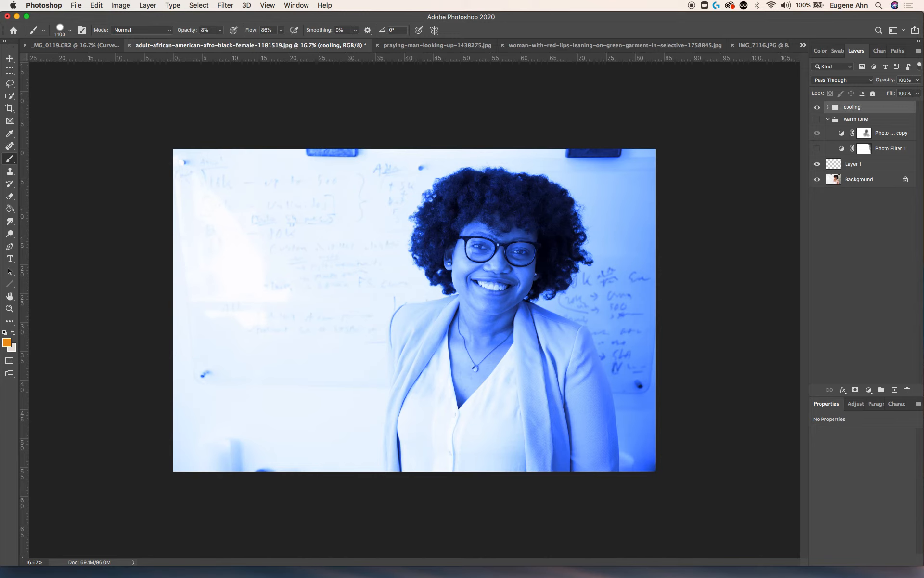
Paint black at 8% opacity over the woman's face and jacket on the only outside layer's mask, with only isubject hidden.
click(828, 107)
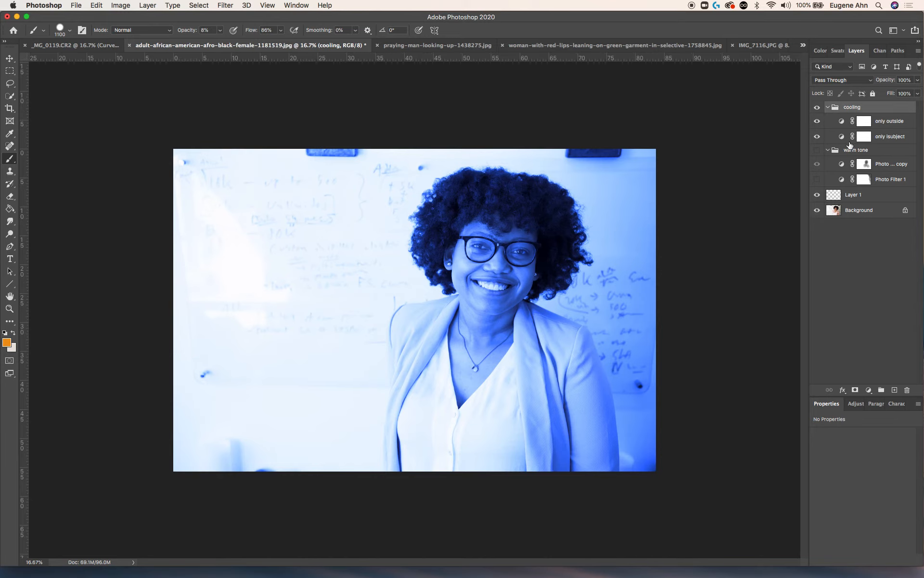
click(890, 123)
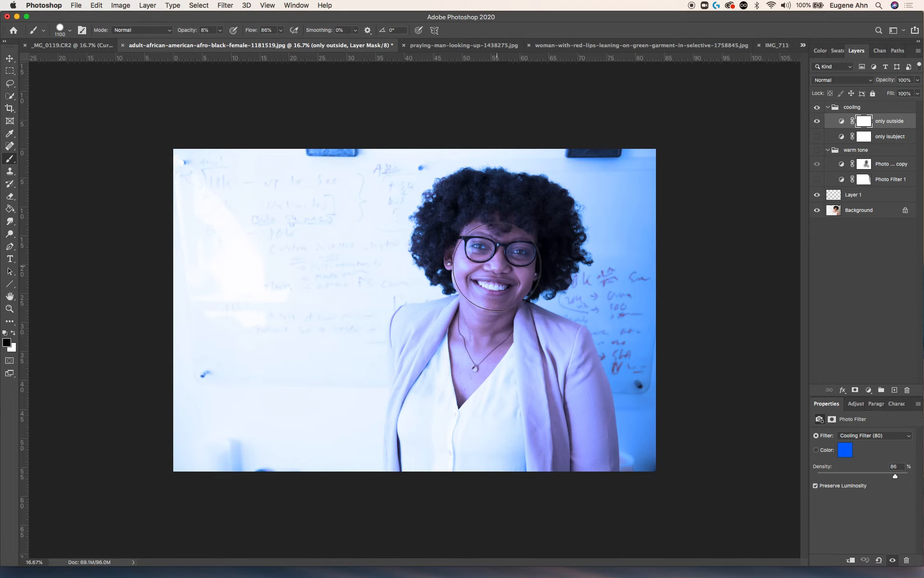
mouse_move(486, 262)
mouse_down()
mouse_move(485, 242)
mouse_move(530, 238)
mouse_move(521, 256)
mouse_move(489, 278)
mouse_move(495, 315)
mouse_up()
mouse_move(536, 340)
mouse_down()
mouse_move(476, 238)
mouse_move(500, 242)
mouse_move(512, 231)
mouse_move(446, 357)
mouse_move(456, 367)
mouse_move(517, 340)
mouse_move(562, 358)
mouse_move(524, 339)
mouse_move(547, 357)
mouse_up()
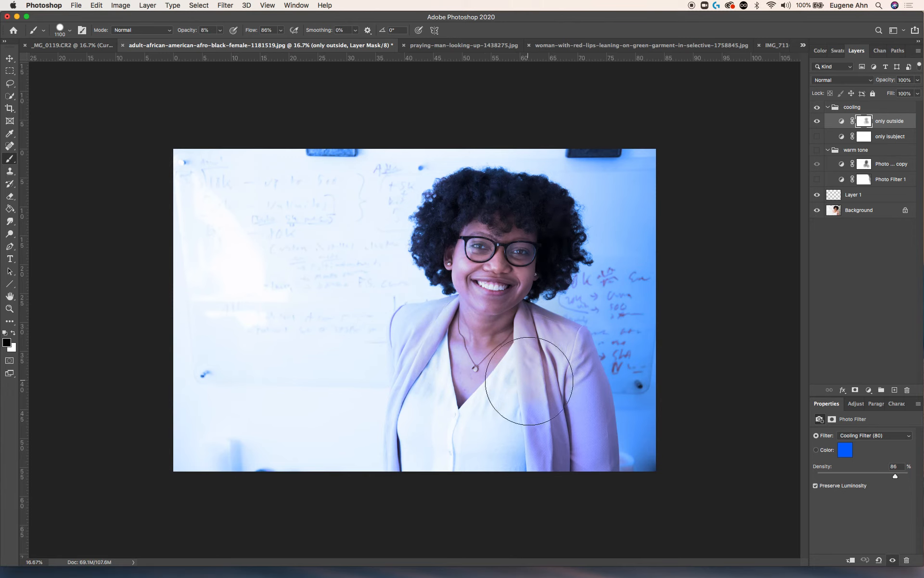
Hide the only outside layer and paint black over the whiteboard background on the only isubject layer's mask.
click(818, 121)
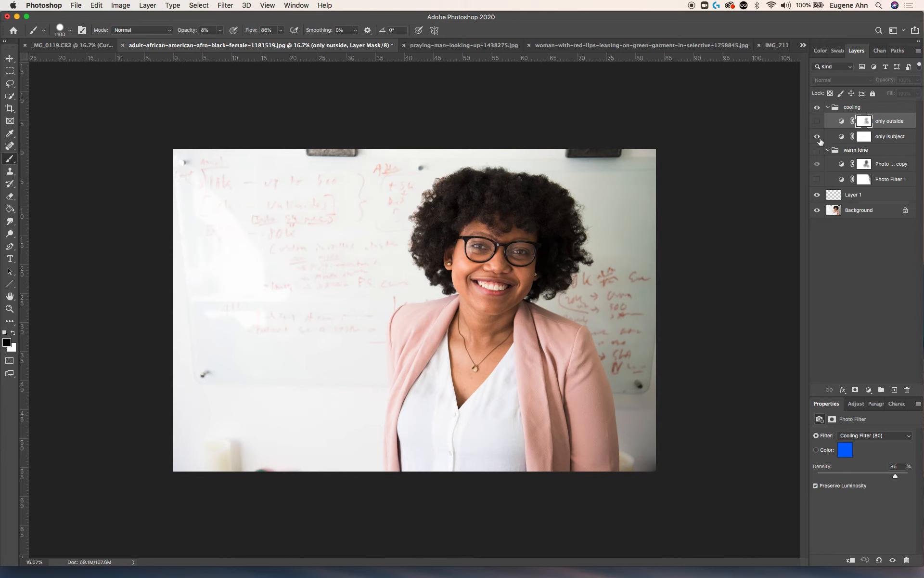
click(865, 138)
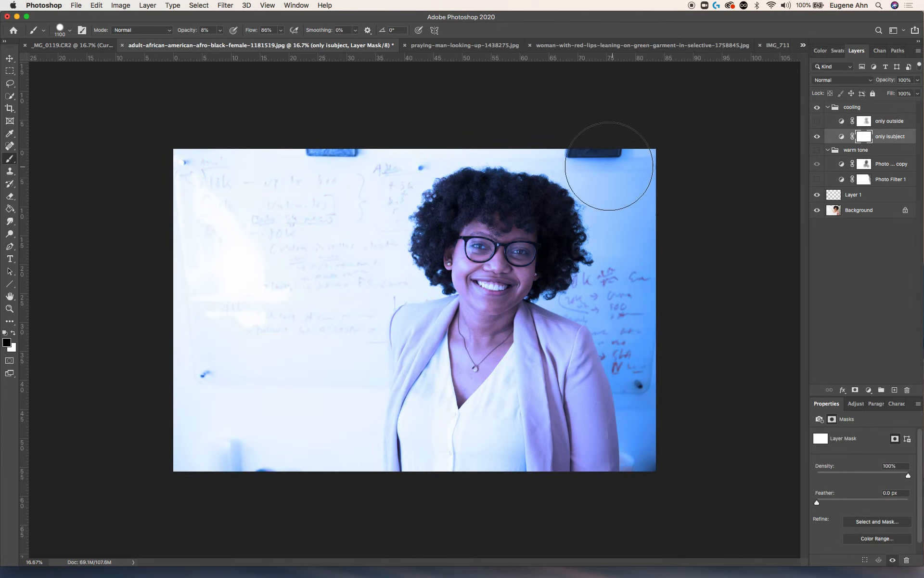
mouse_move(359, 162)
mouse_down()
mouse_move(286, 170)
mouse_move(351, 169)
mouse_move(300, 200)
mouse_move(375, 224)
mouse_move(318, 265)
mouse_move(365, 276)
mouse_move(339, 319)
mouse_move(326, 406)
mouse_up()
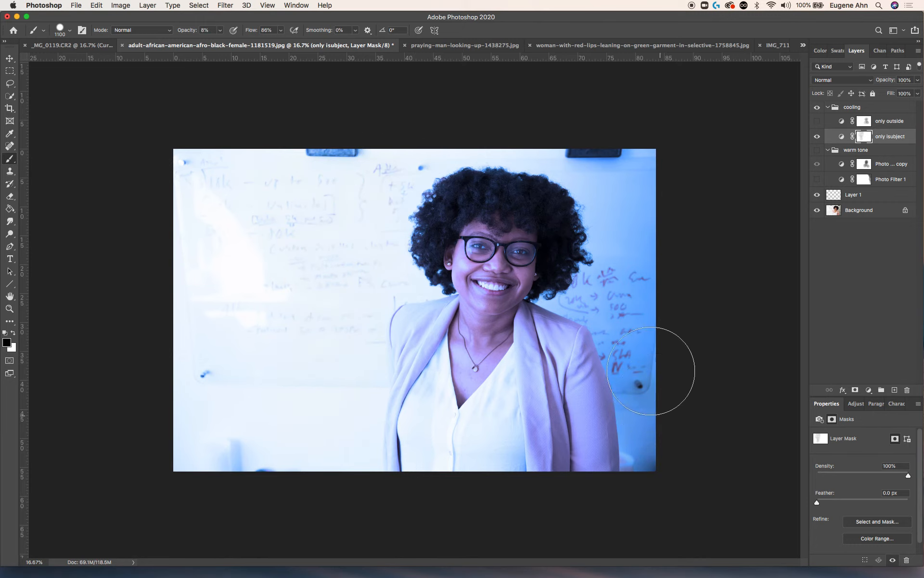
mouse_move(645, 194)
mouse_down()
mouse_move(627, 181)
mouse_move(657, 202)
mouse_move(604, 173)
mouse_move(649, 208)
mouse_move(633, 184)
mouse_up()
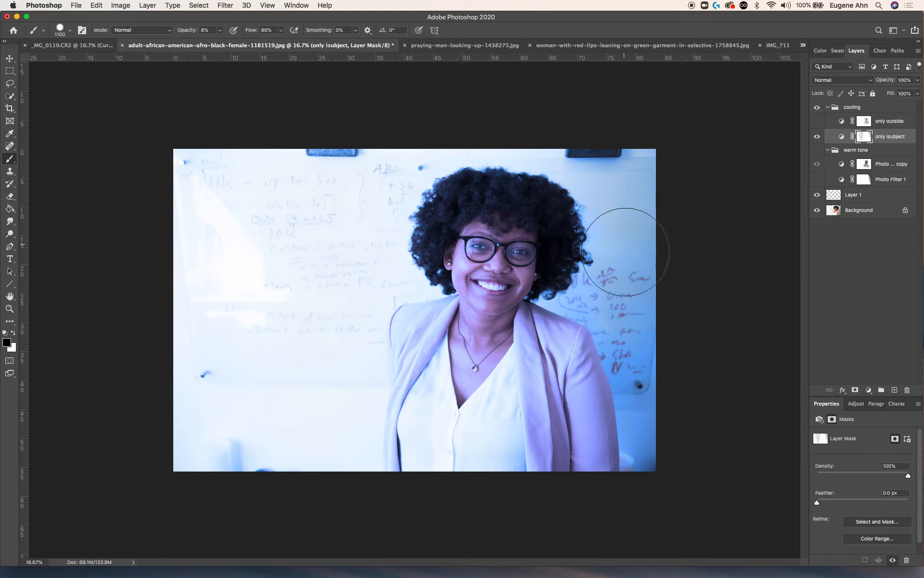
mouse_move(663, 379)
mouse_down()
mouse_move(655, 418)
mouse_move(666, 459)
mouse_move(654, 326)
mouse_move(659, 349)
mouse_move(619, 272)
mouse_move(588, 293)
mouse_up()
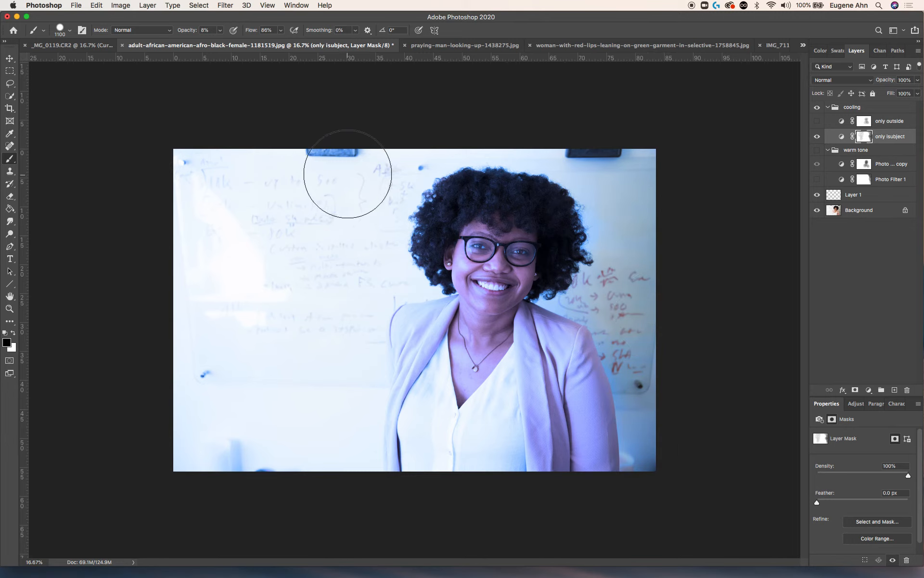
mouse_move(316, 448)
mouse_down()
mouse_move(288, 446)
mouse_move(278, 417)
mouse_move(300, 388)
mouse_up()
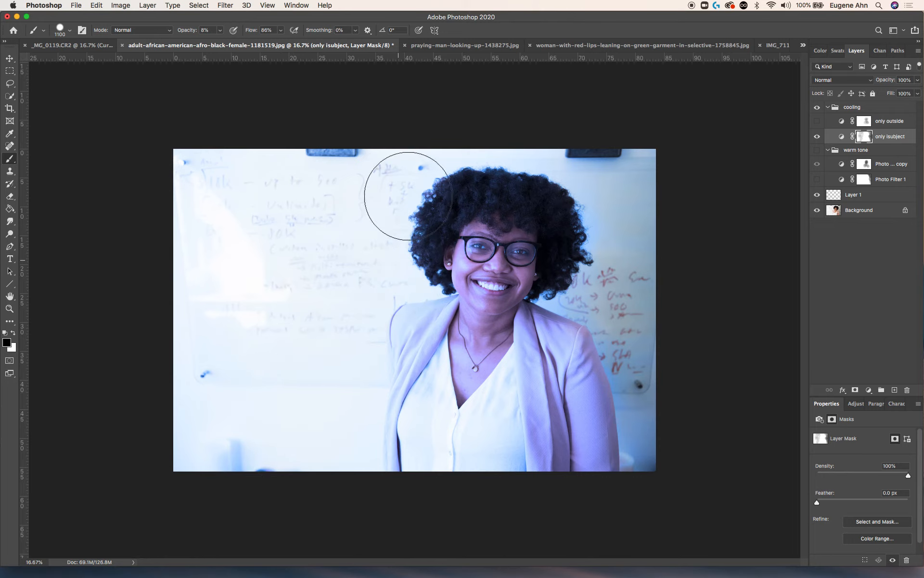
drag(608, 295, 585, 294)
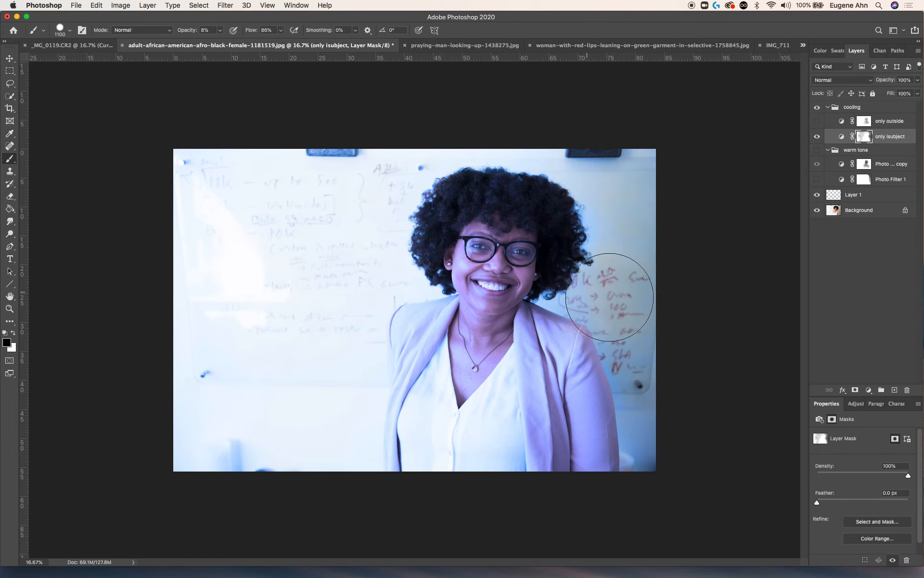
Compare the only isubject and only outside effects through their visibility, then hide both layers and the cooling group.
click(817, 138)
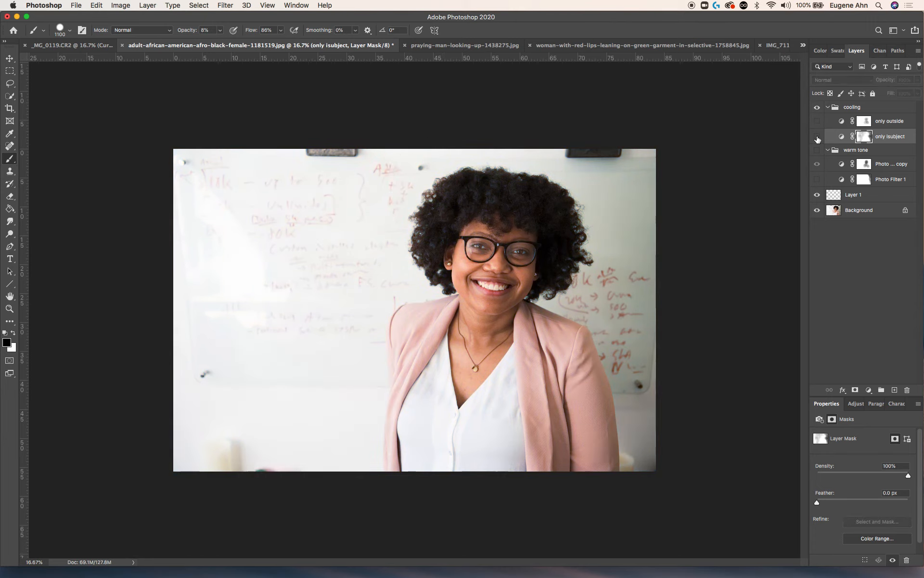
click(818, 139)
click(817, 137)
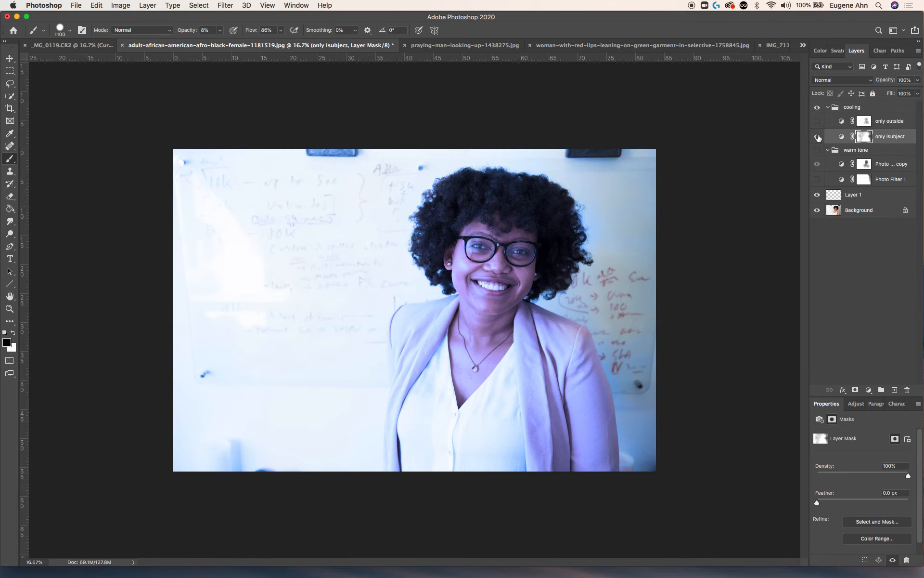
click(817, 138)
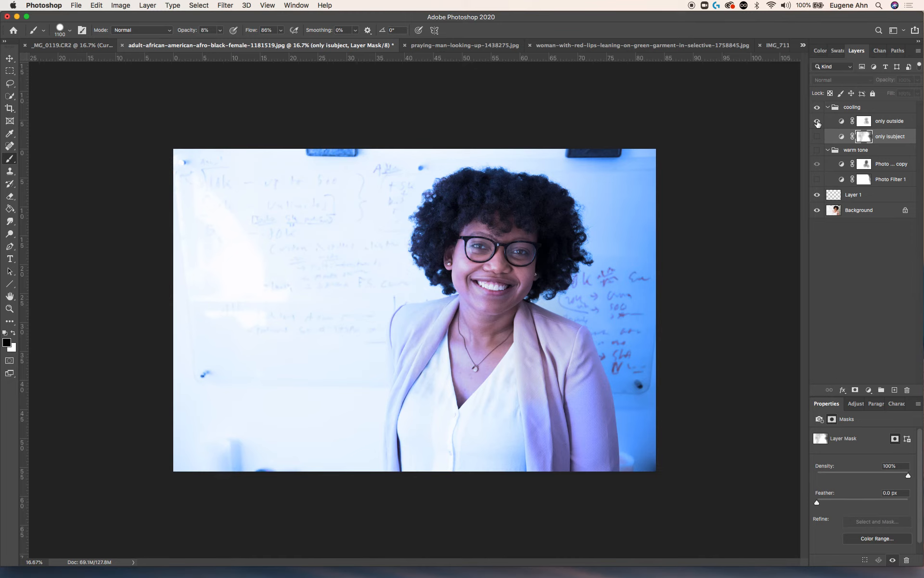
click(817, 121)
click(817, 107)
Preview the warm tone group and its two Photo Filter layers, then hide the group again.
click(816, 150)
click(818, 164)
click(817, 180)
click(817, 179)
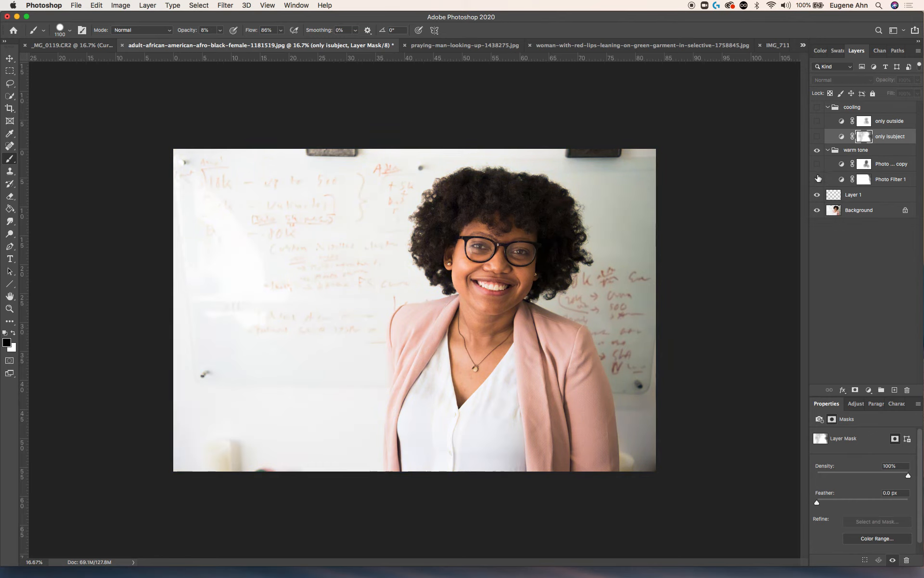
click(817, 151)
Add a Photo Filter adjustment layer above the cooling group, using the Green filter at 68% density.
click(869, 391)
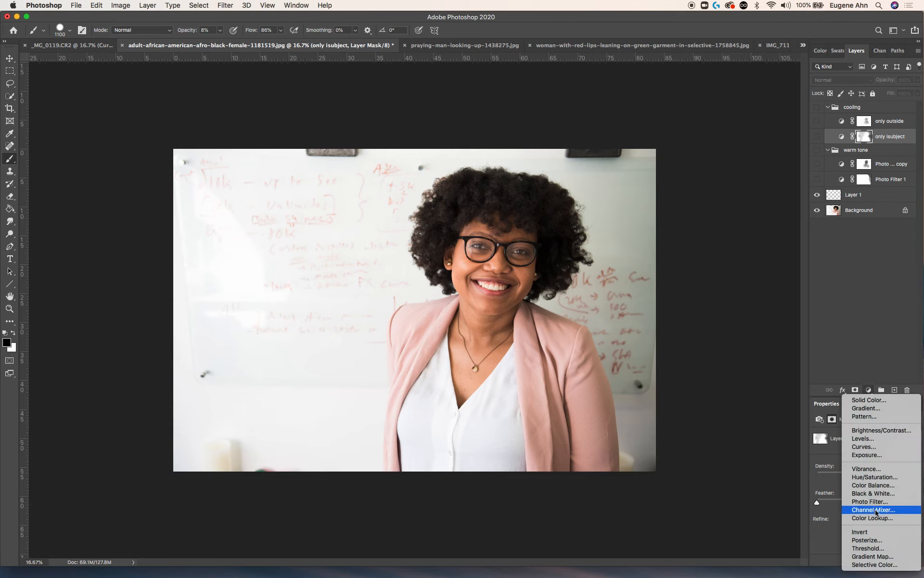
click(871, 502)
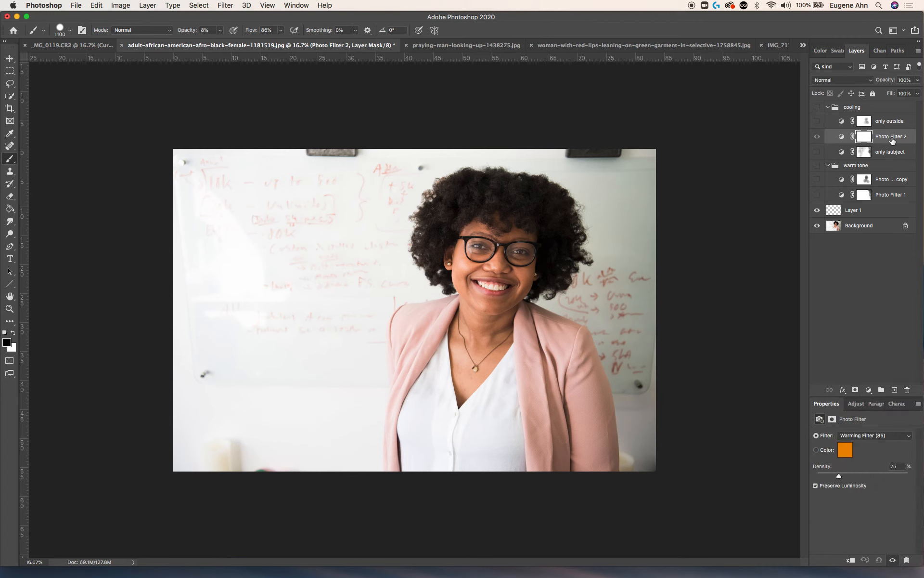
drag(891, 140, 881, 107)
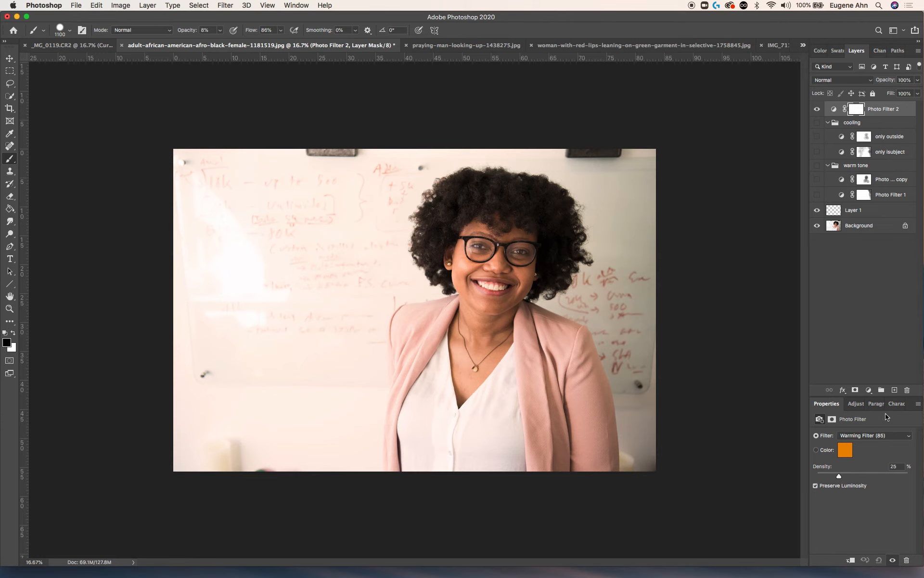
click(872, 436)
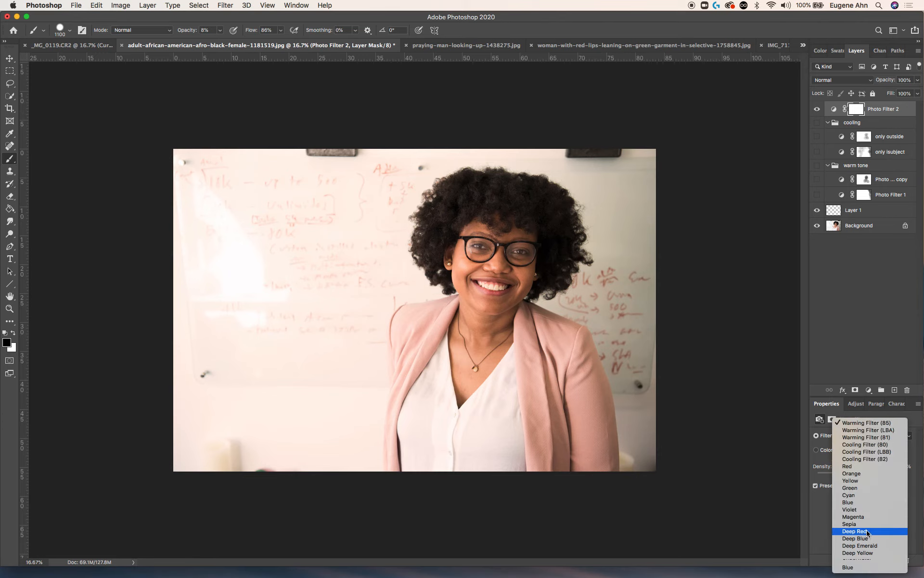
click(865, 488)
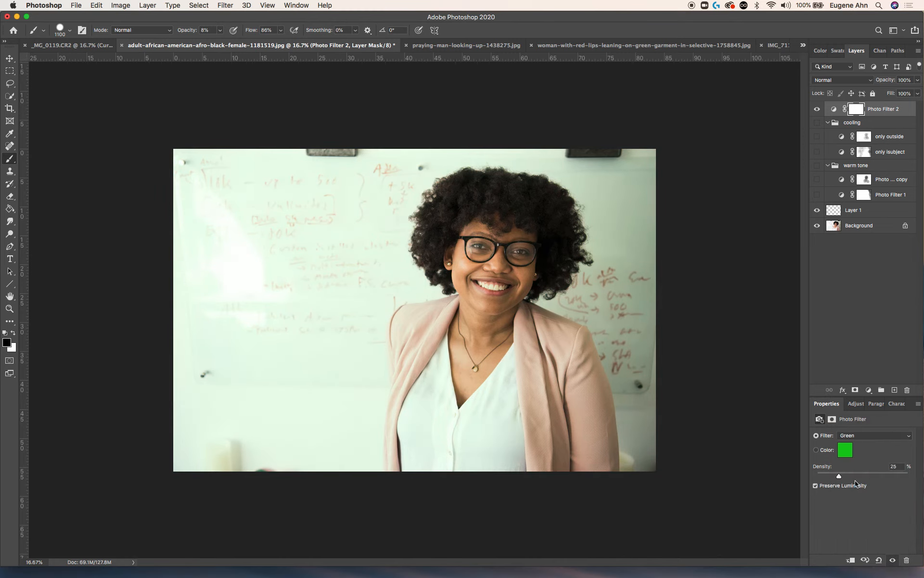
click(875, 476)
drag(875, 475, 878, 479)
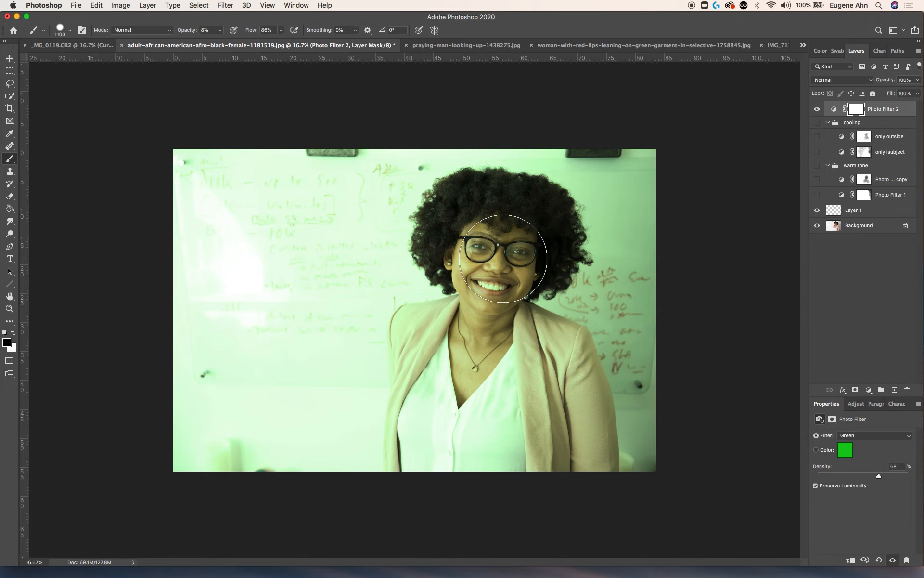
Paint black at 8% opacity over the woman's face and neck on the green Photo Filter 2 layer's mask.
mouse_move(497, 258)
mouse_down()
mouse_move(479, 320)
mouse_move(486, 340)
mouse_move(465, 340)
mouse_move(456, 353)
mouse_move(481, 357)
mouse_move(462, 366)
mouse_move(501, 351)
mouse_move(483, 350)
mouse_up()
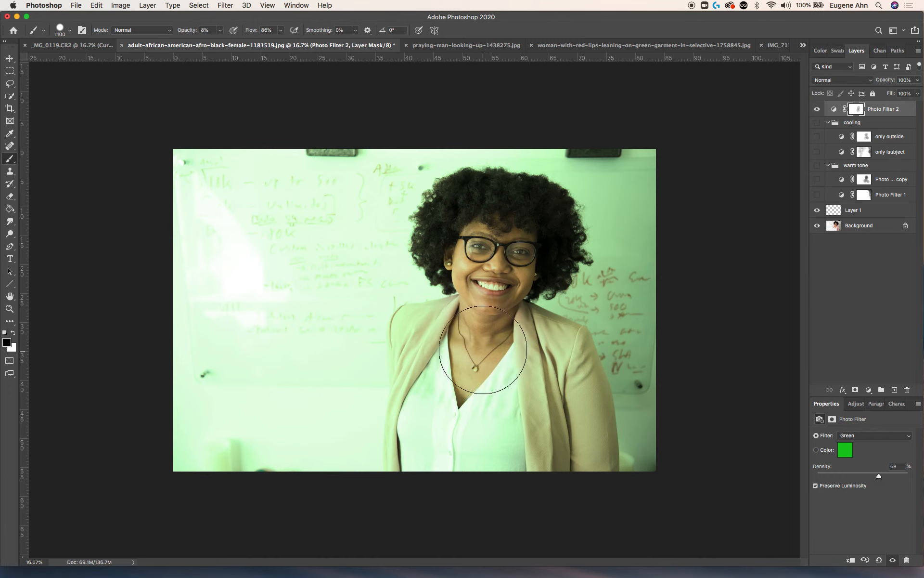